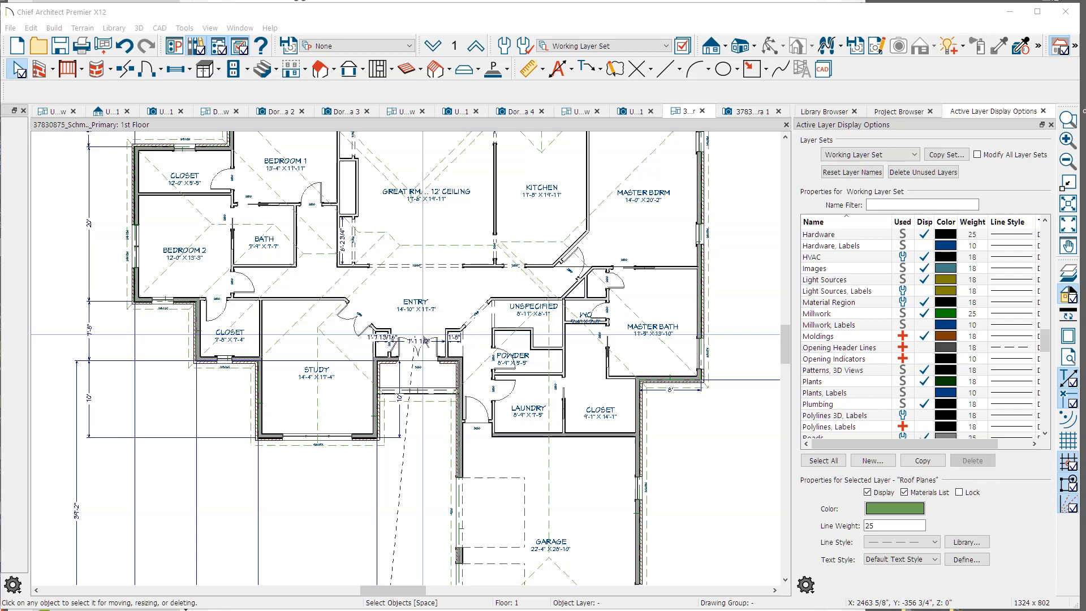
# Copy the two roof planes over the study in place and move the copies about 28'-6" into the open area in front
pyautogui.moveTo(300, 408); pyautogui.dragTo(339, 419)
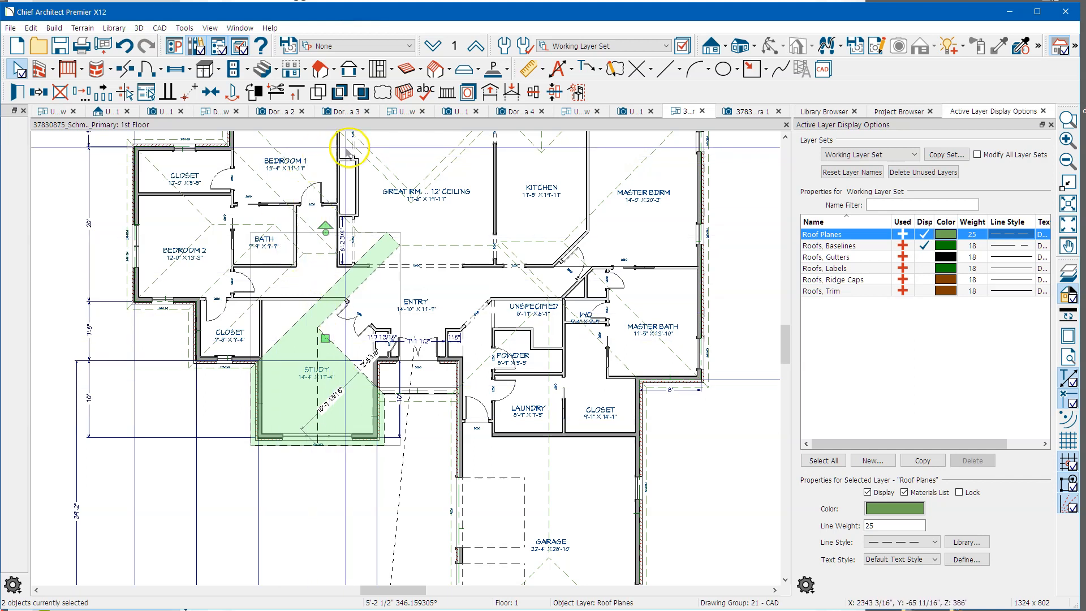
pyautogui.click(40, 97)
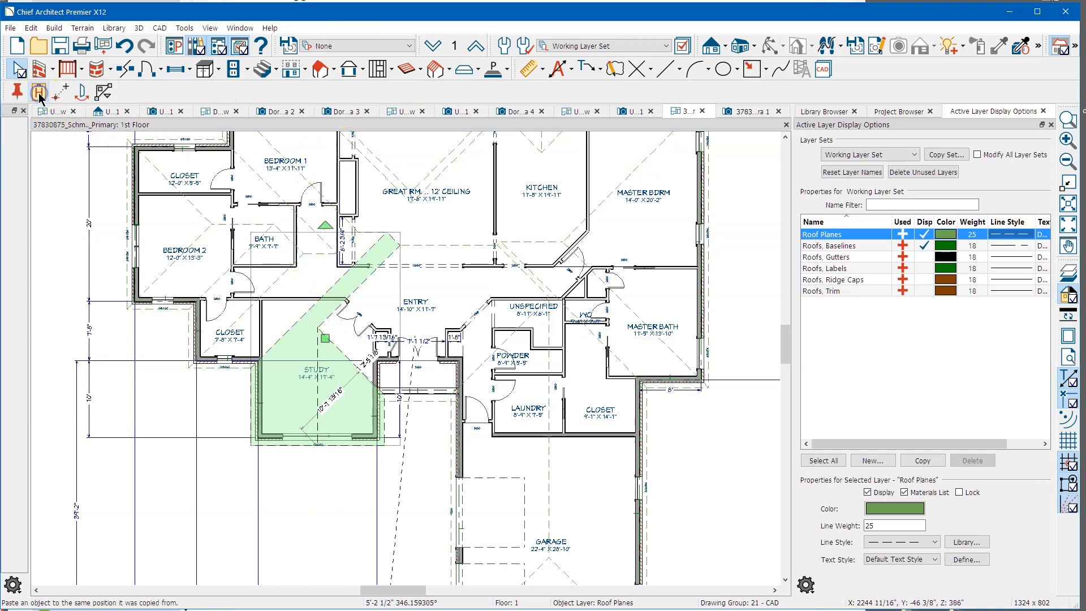
pyautogui.click(35, 114)
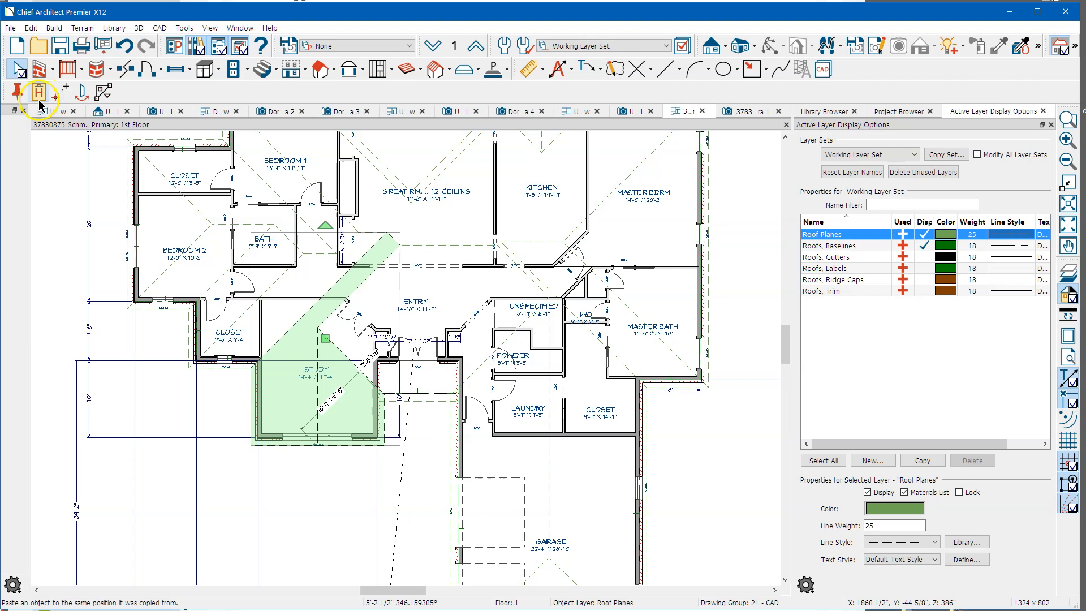
pyautogui.click(38, 101)
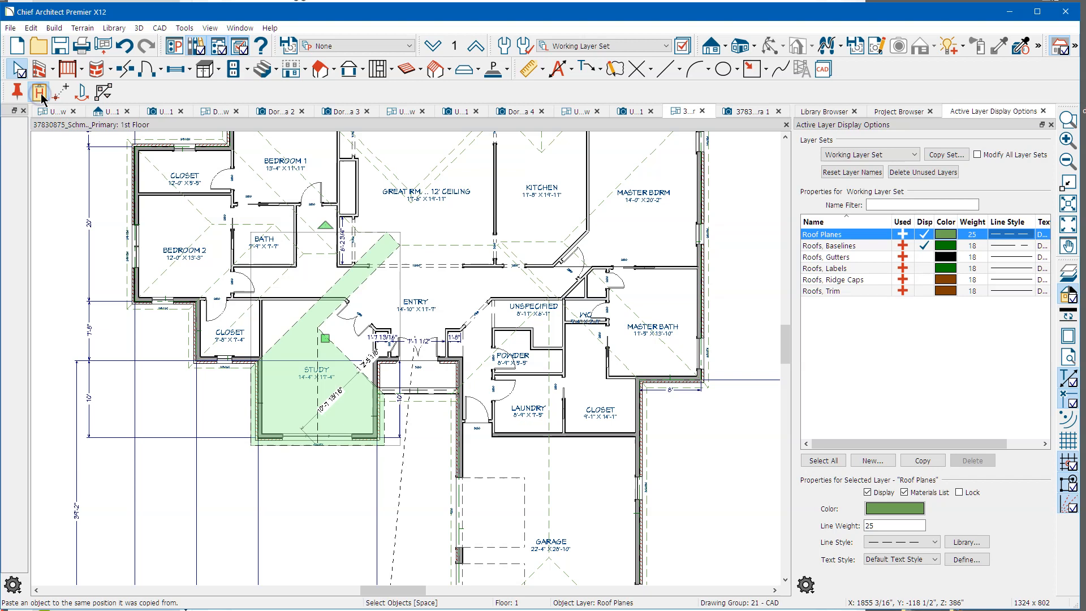
pyautogui.click(40, 96)
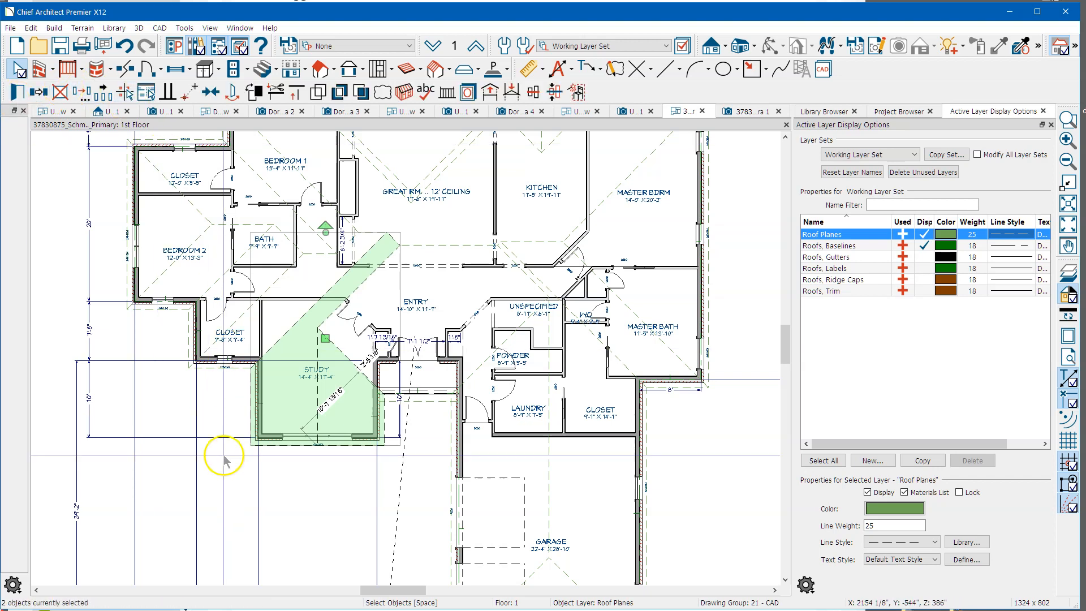
pyautogui.moveTo(301, 514); pyautogui.dragTo(303, 421, button='middle')
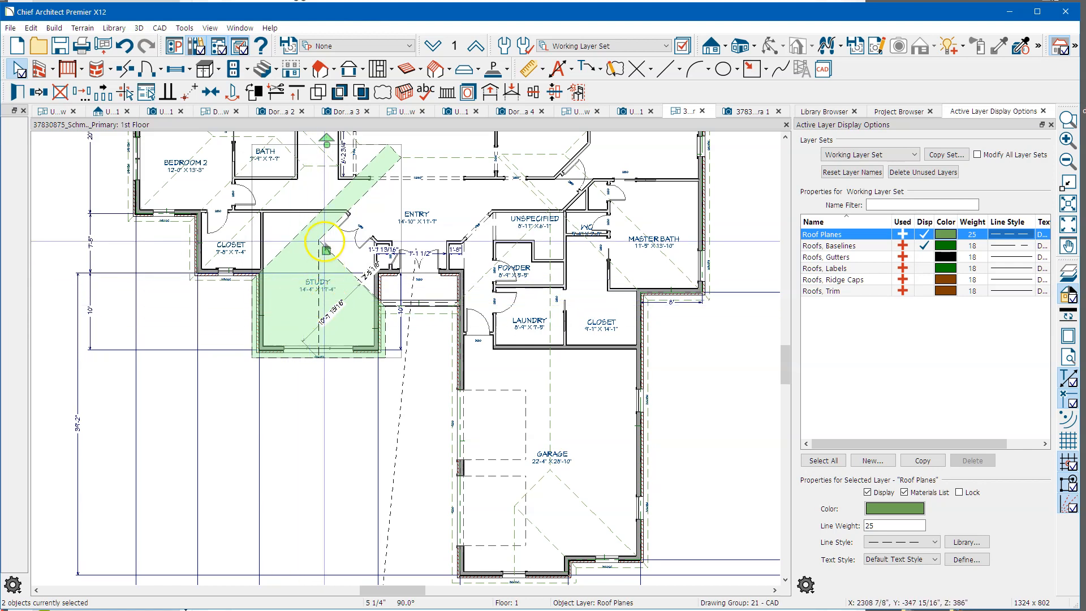
pyautogui.moveTo(326, 250); pyautogui.dragTo(317, 471)
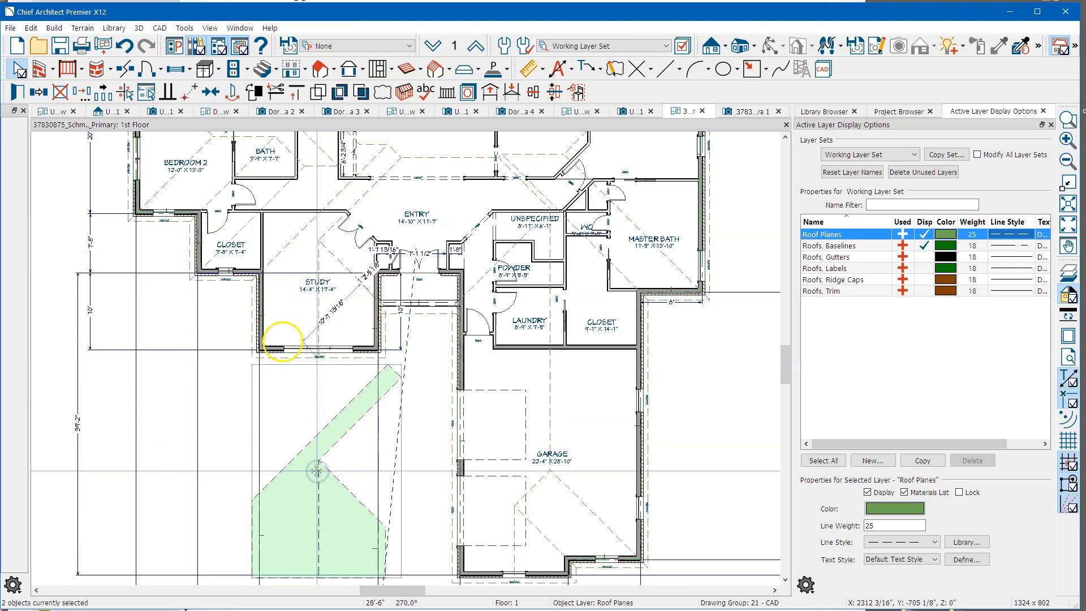
# Hide the "Dimensions, Manual" layer in the Working Layer Set and clear the dimension line selection
pyautogui.scroll(-3, 283, 266)
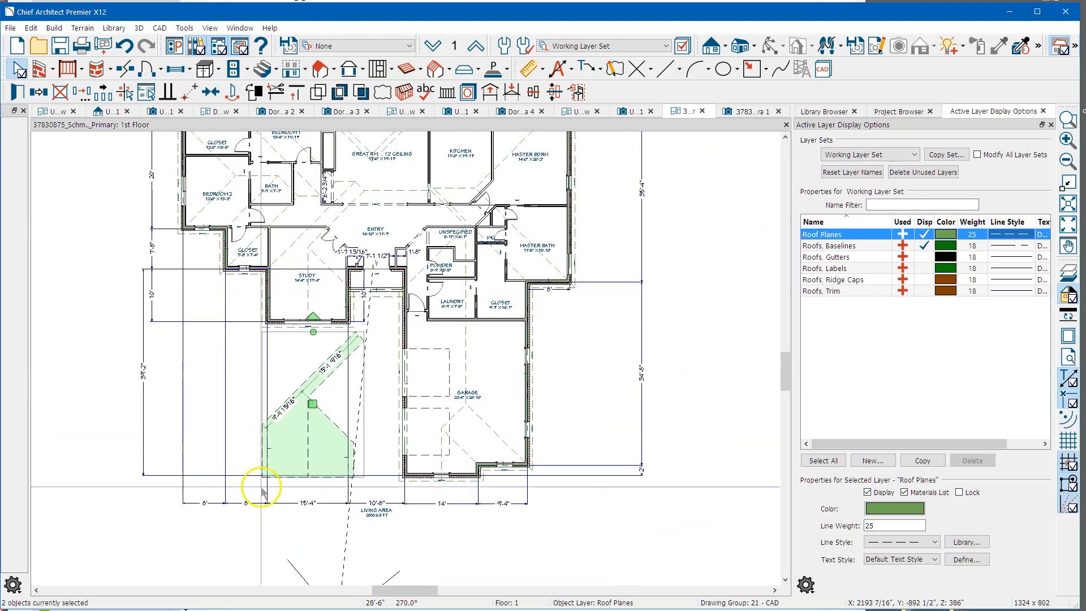
pyautogui.scroll(2, 291, 497)
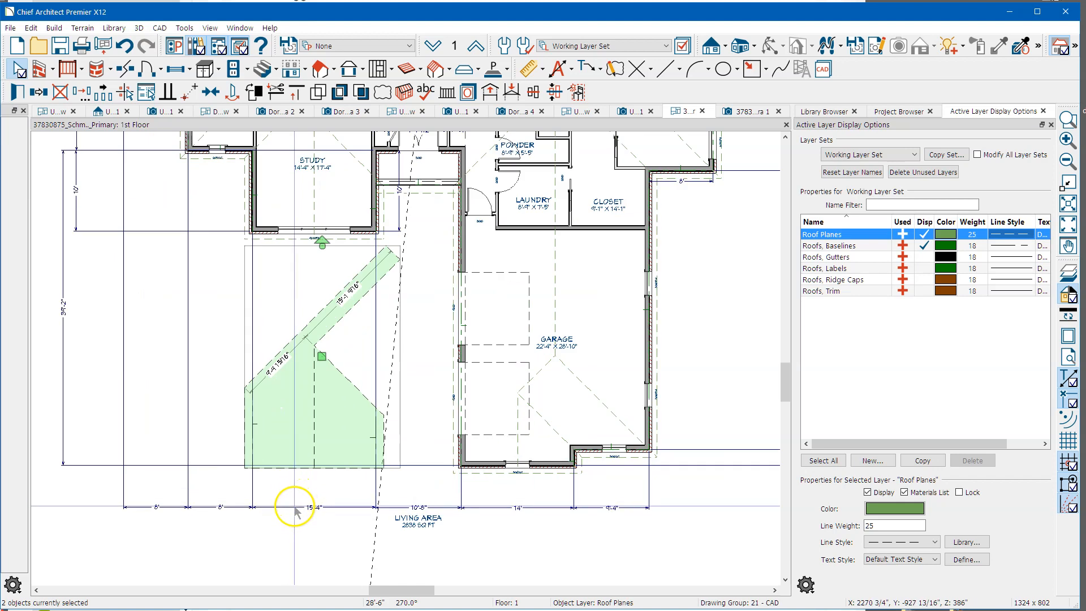
pyautogui.click(294, 508)
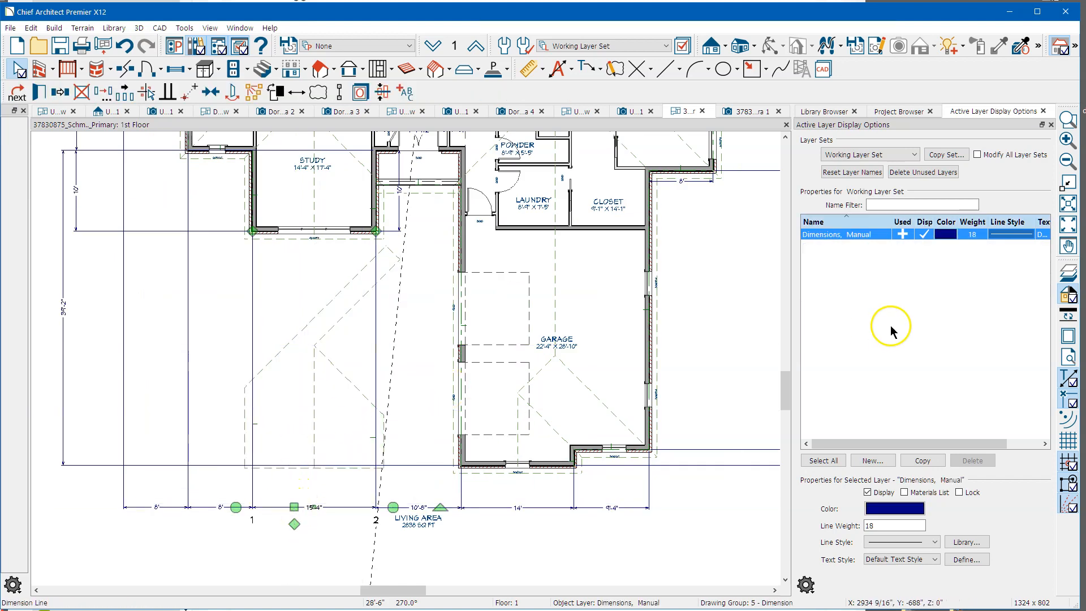
pyautogui.click(925, 234)
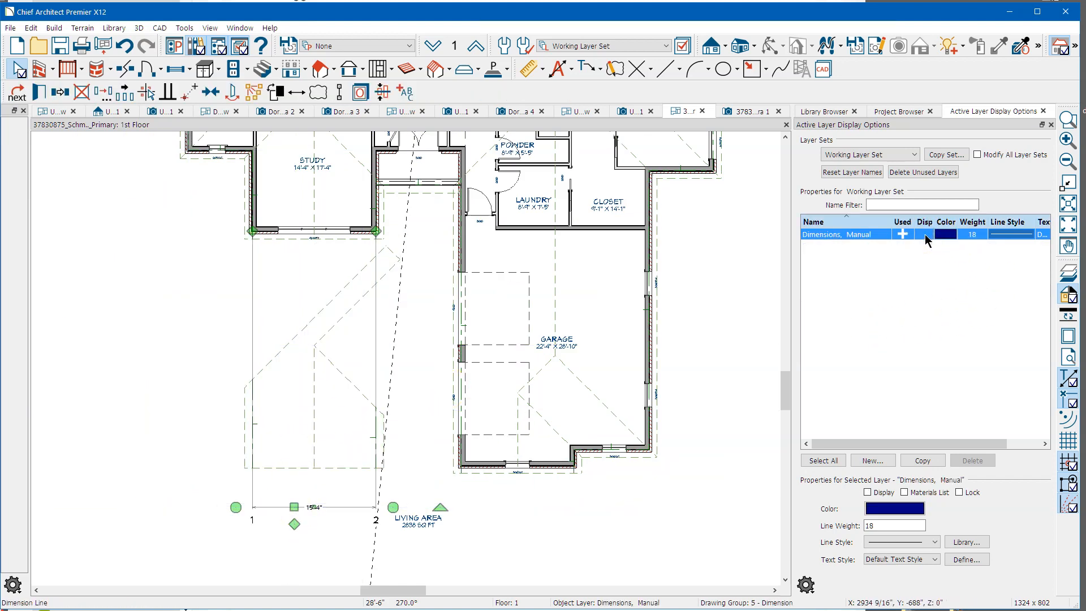
pyautogui.click(601, 531)
pyautogui.click(347, 388)
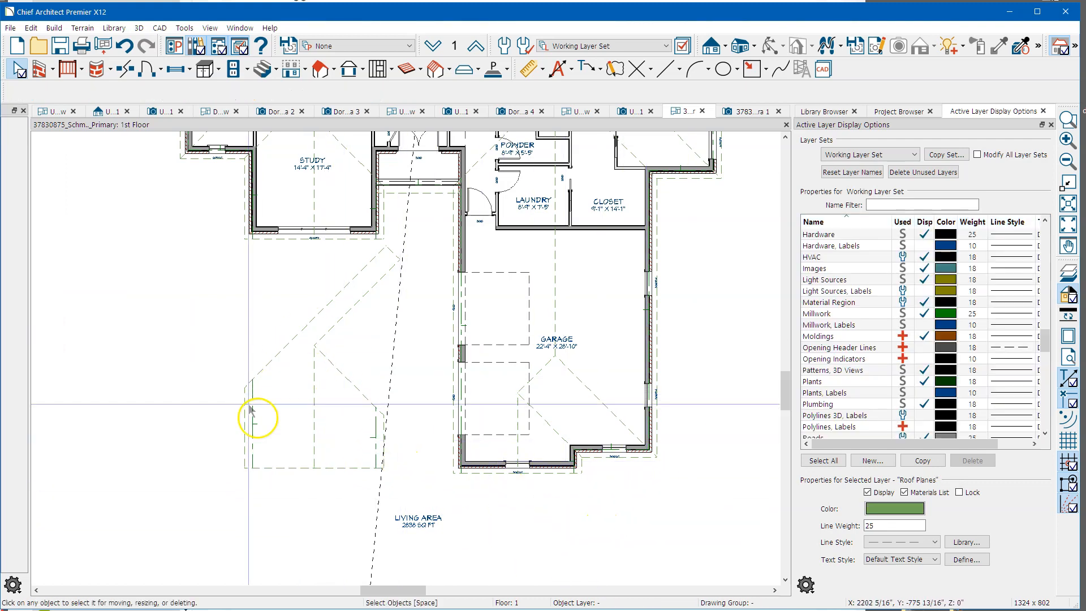
# Try to join the long-tailed copied roof plane to its neighbouring plane along their shared ridge
pyautogui.moveTo(281, 299); pyautogui.dragTo(259, 323, button='middle')
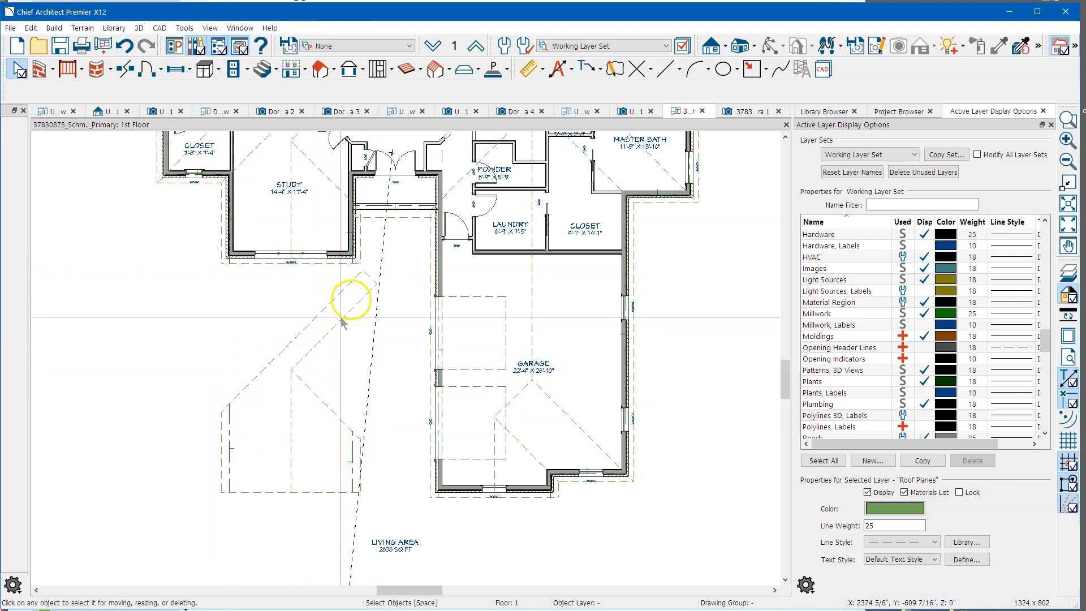
pyautogui.click(243, 390)
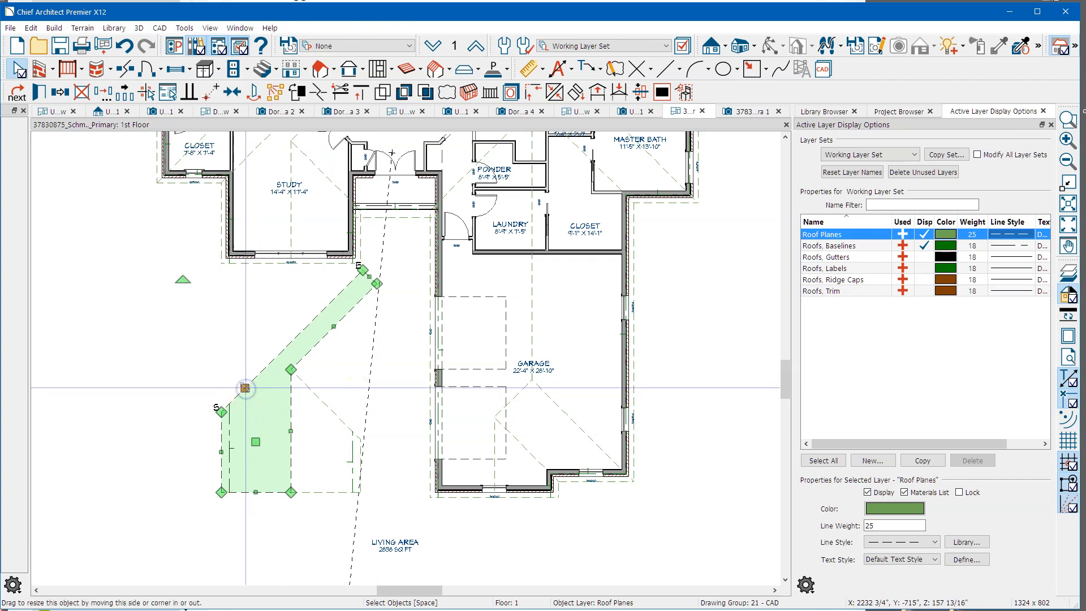
pyautogui.click(531, 92)
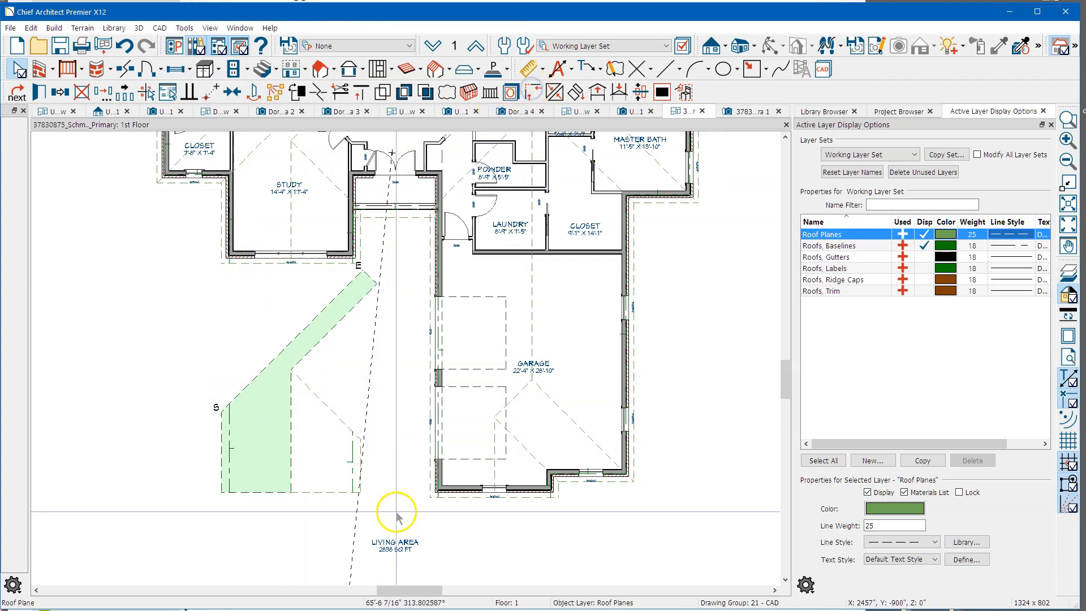
pyautogui.click(292, 434)
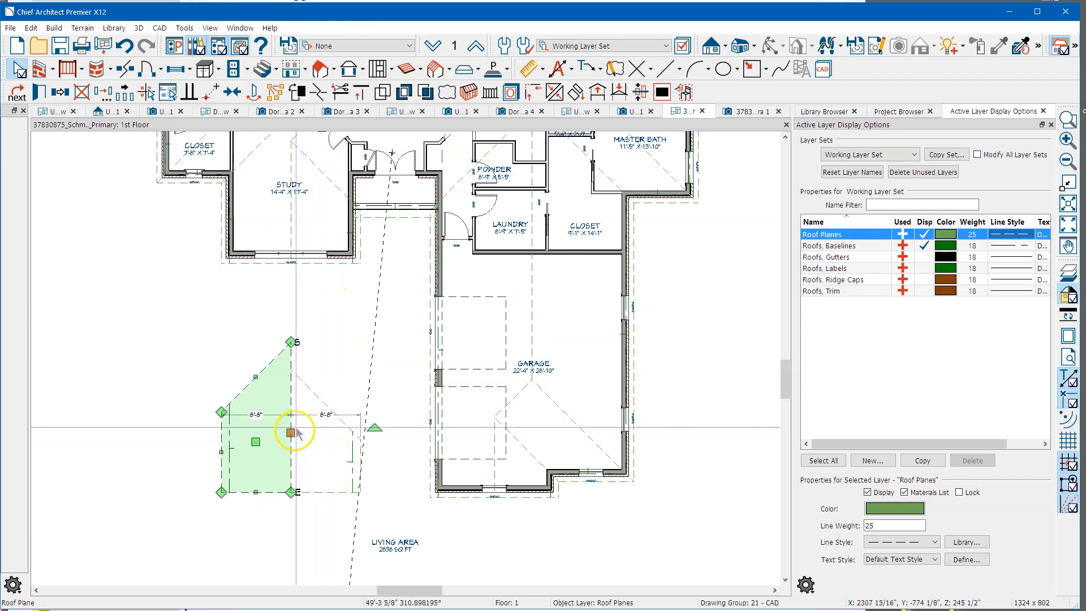
pyautogui.click(287, 308)
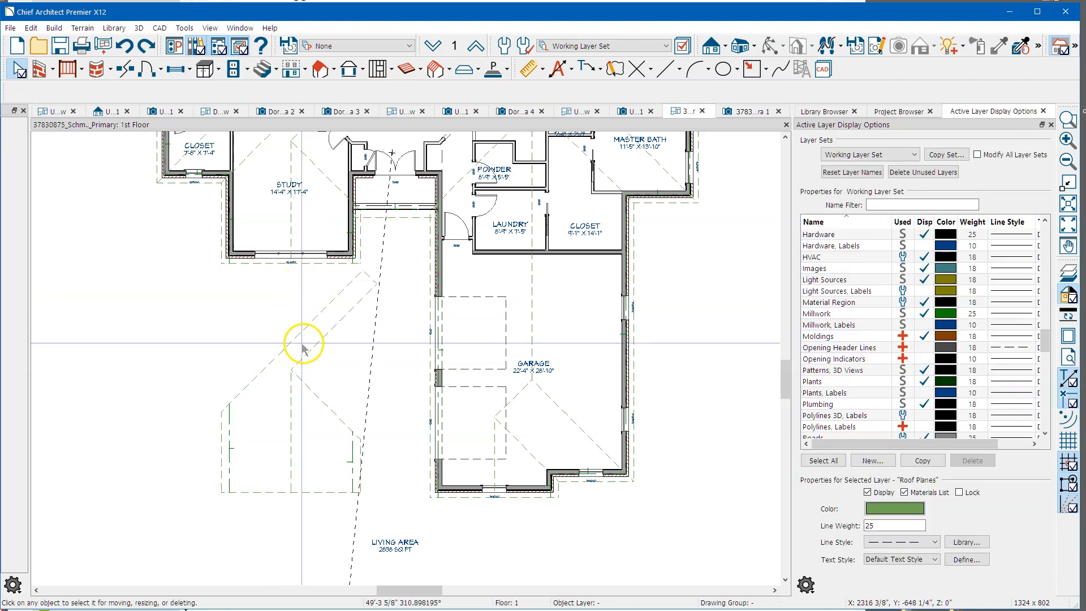
# Pull the diagonal tail of the copied left roof plane back to end along the ridge line
pyautogui.moveTo(338, 356); pyautogui.dragTo(332, 364, button='middle')
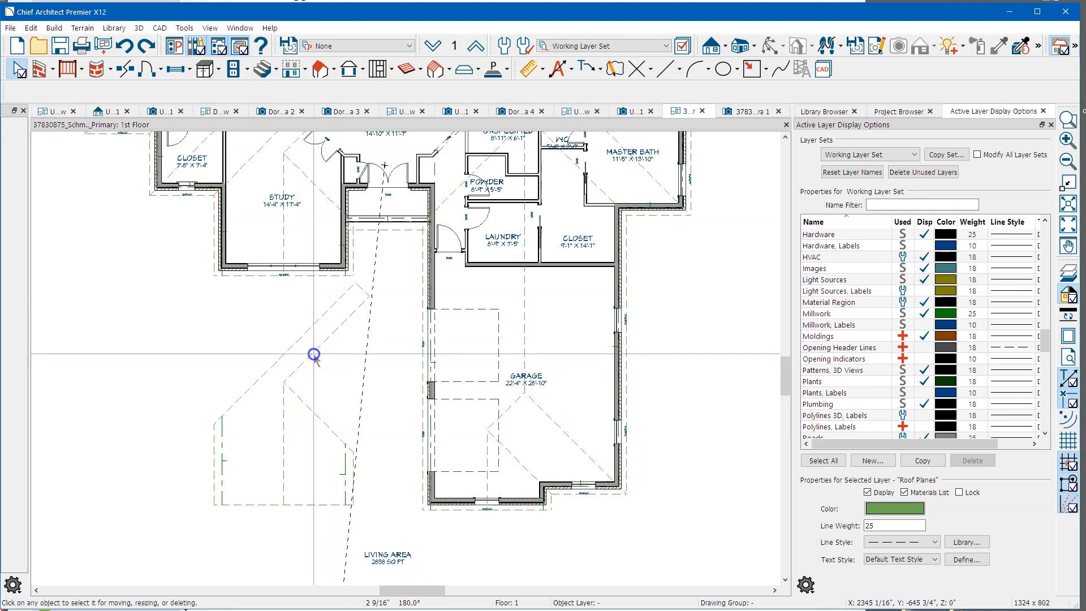
pyautogui.click(313, 354)
pyautogui.moveTo(313, 353); pyautogui.dragTo(285, 378)
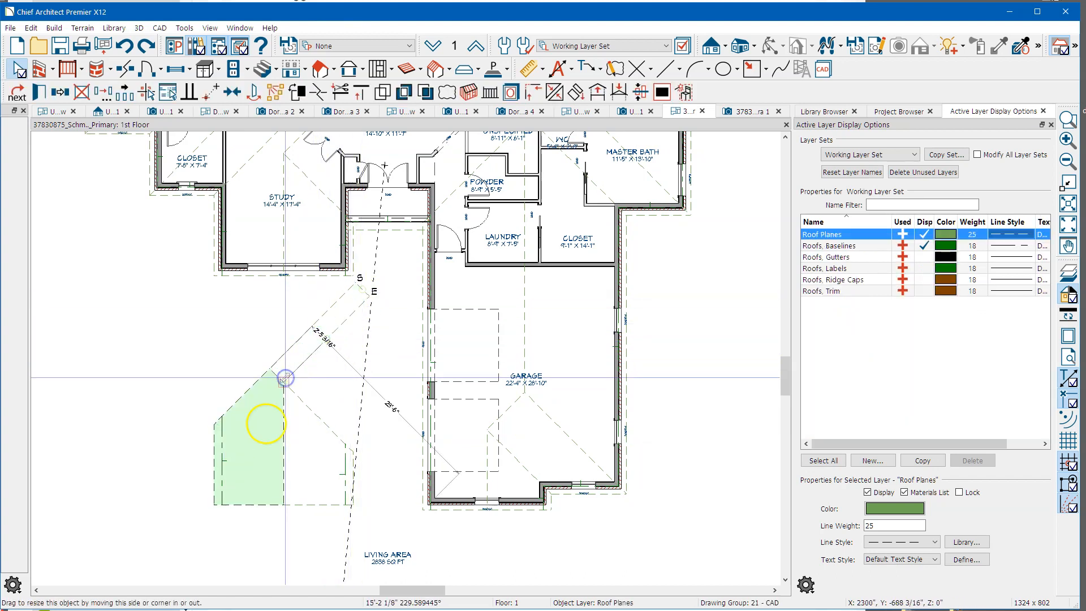
pyautogui.scroll(7, 281, 378)
pyautogui.moveTo(261, 369); pyautogui.dragTo(285, 322)
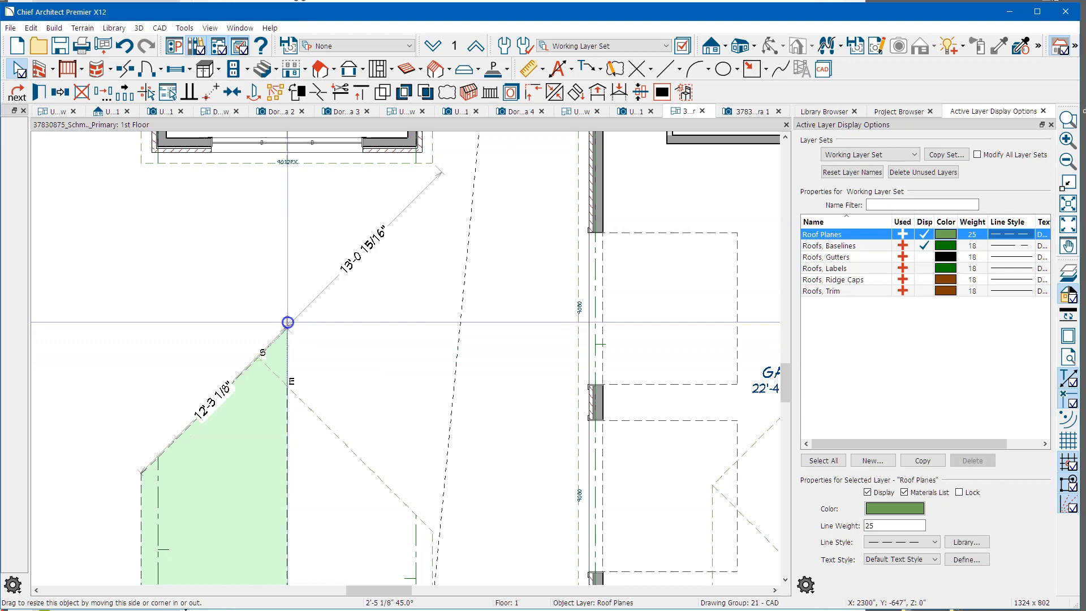
pyautogui.moveTo(286, 323)
pyautogui.mouseDown()
pyautogui.moveTo(272, 342)
pyautogui.moveTo(284, 325)
pyautogui.mouseUp()
pyautogui.scroll(-2, 311, 274)
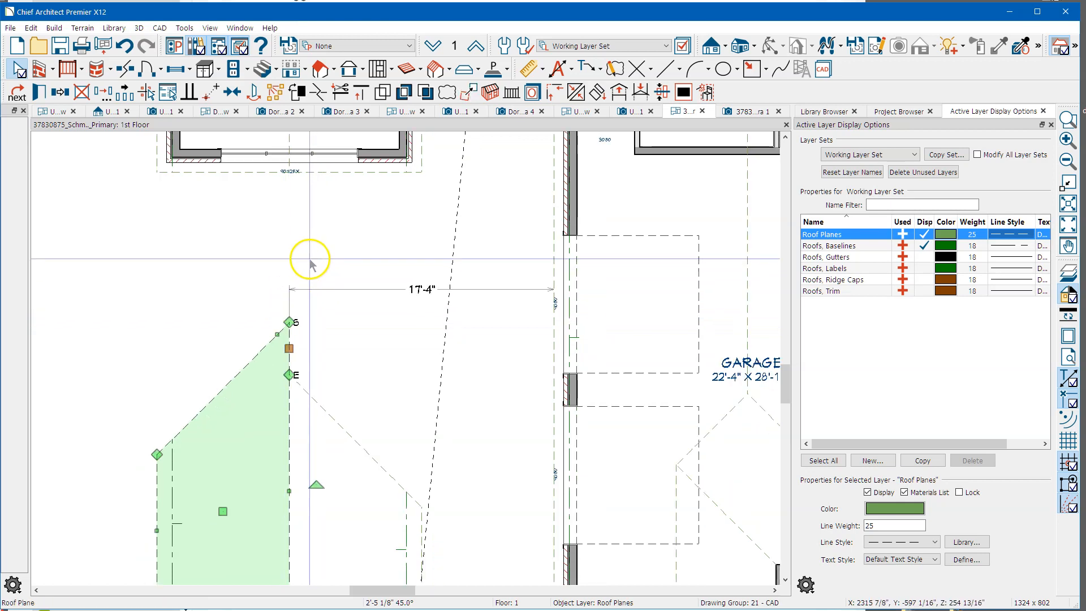
# Move the left roof plane's angled edge down to the ridge end so it mirrors the right plane
pyautogui.scroll(-1, 303, 248)
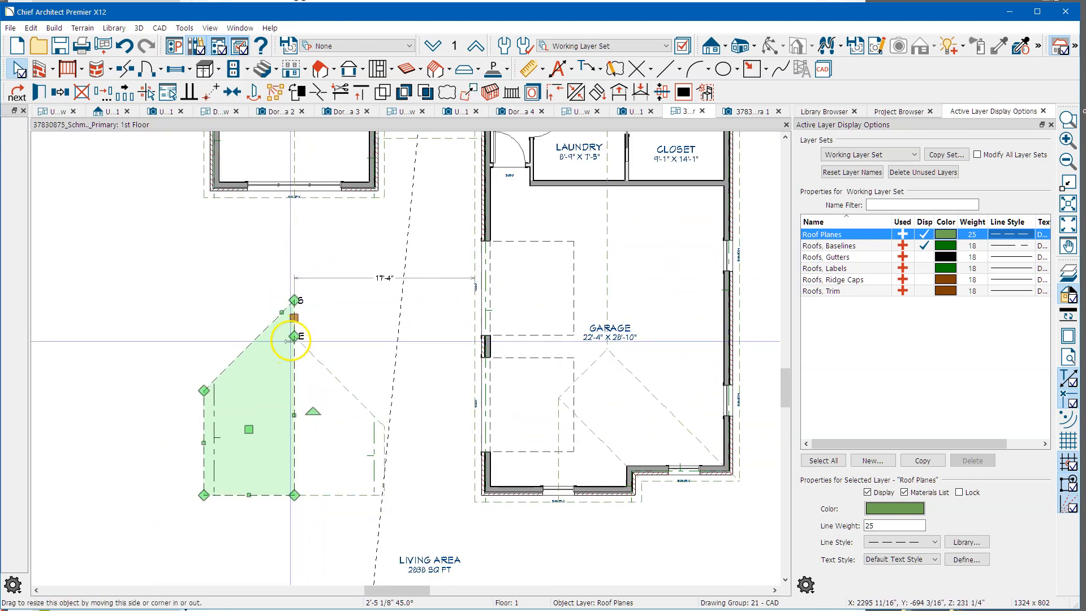
pyautogui.moveTo(294, 300); pyautogui.dragTo(291, 337)
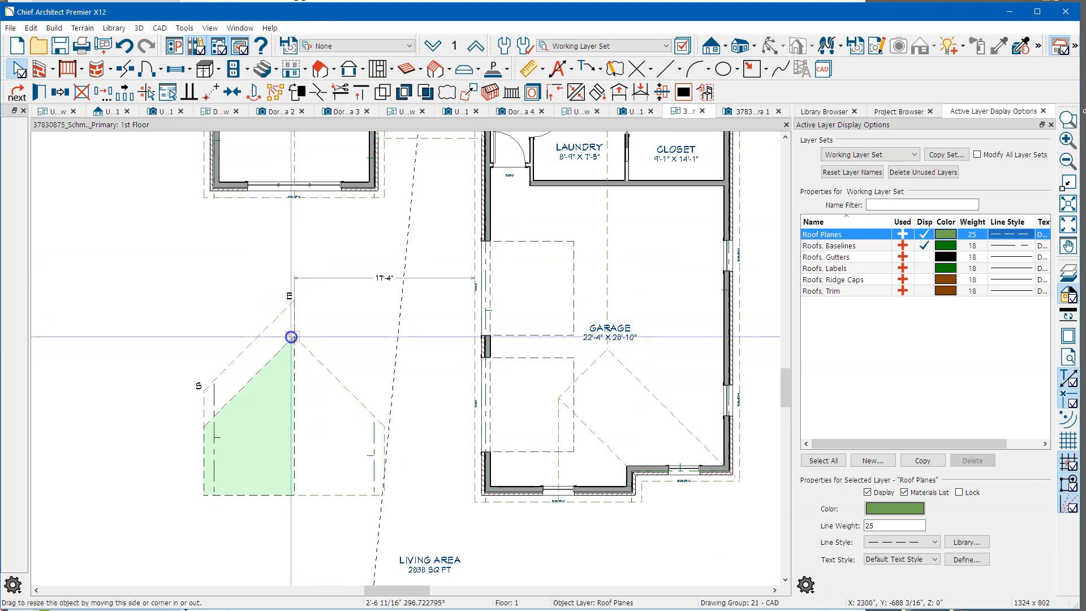
pyautogui.moveTo(171, 321); pyautogui.dragTo(199, 317)
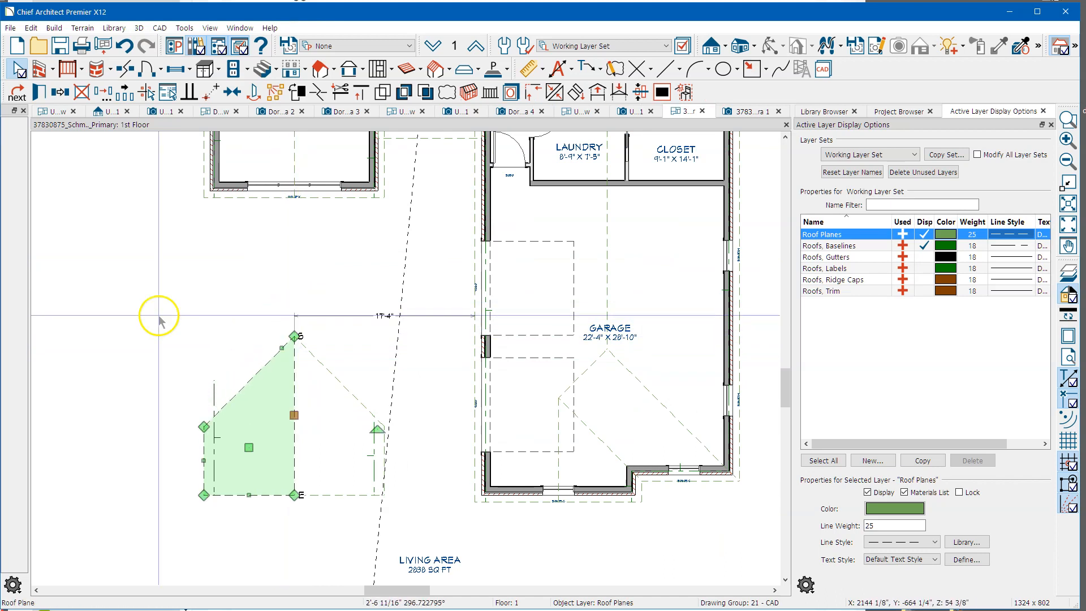
pyautogui.click(199, 316)
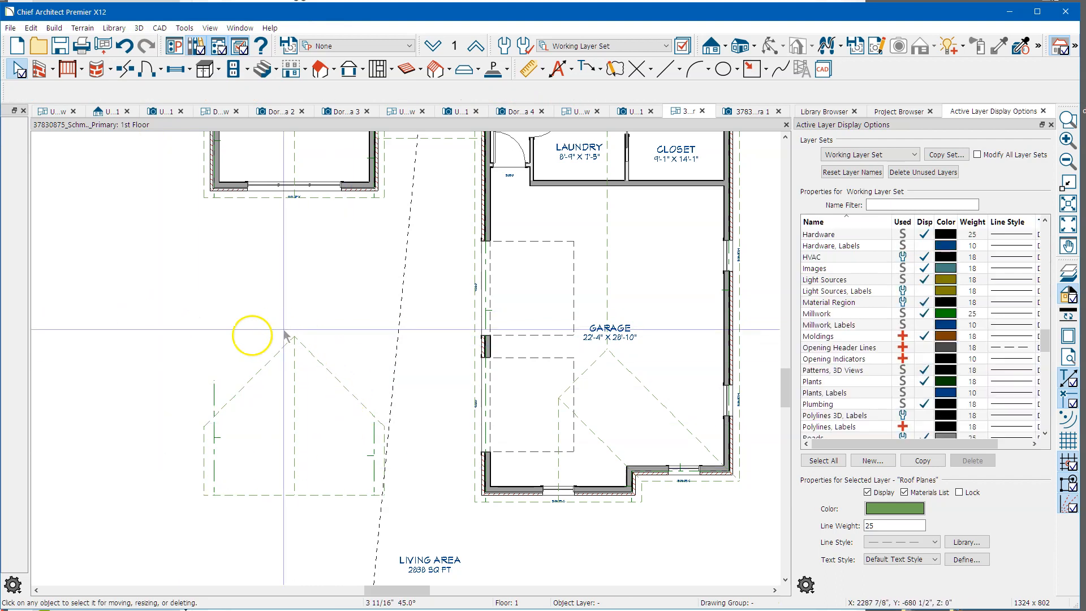
# Select both copied roof planes and raise them with Transform/Replicate using a Z Delta of 3 feet
pyautogui.scroll(-1, 195, 481)
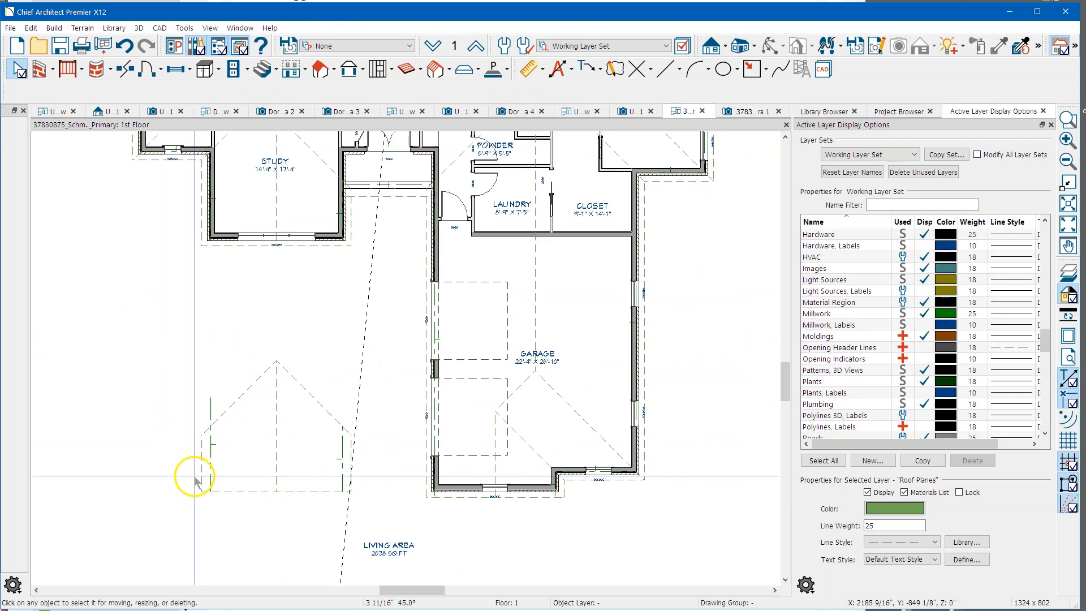
pyautogui.scroll(-1, 196, 481)
pyautogui.click(261, 413)
pyautogui.press('Escape')
pyautogui.moveTo(237, 377); pyautogui.dragTo(281, 411)
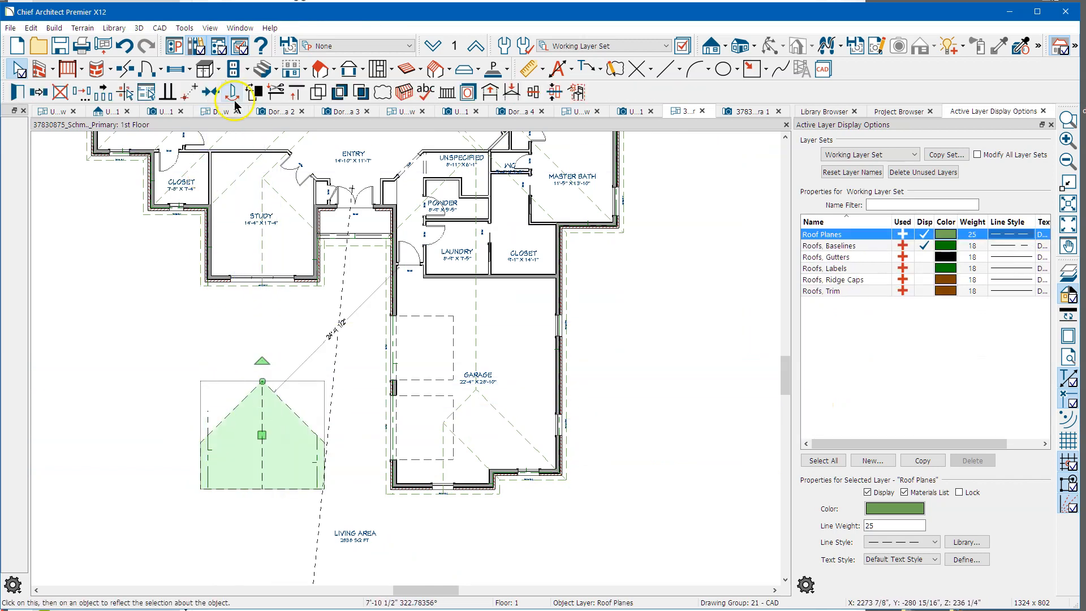
pyautogui.click(90, 95)
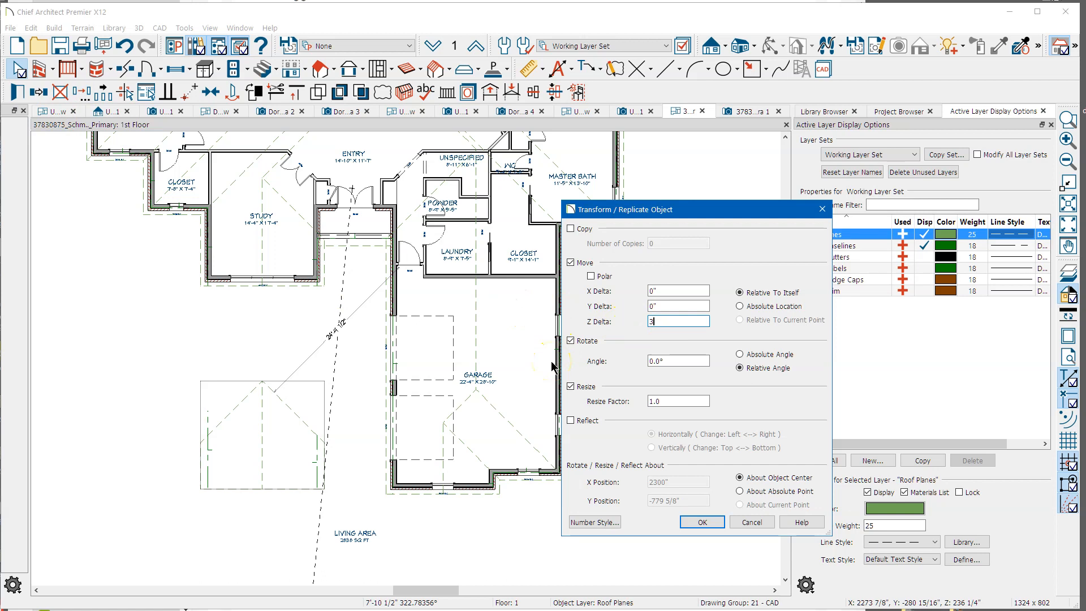
pyautogui.press('Return')
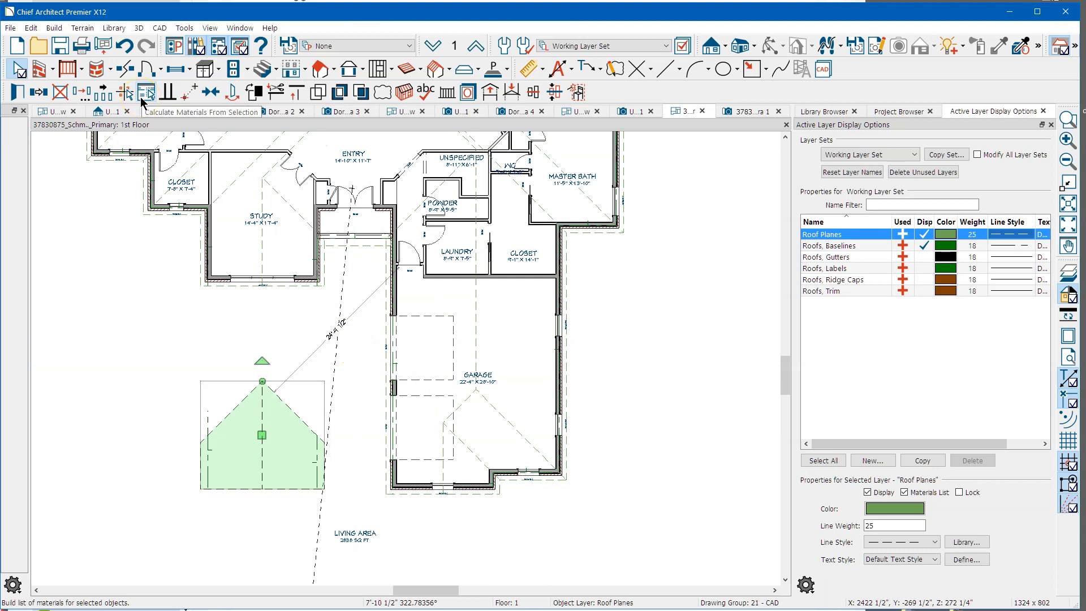
# Center the raised roof planes on the front entry doors and move them about 34'-10" back over the entry
pyautogui.click(210, 92)
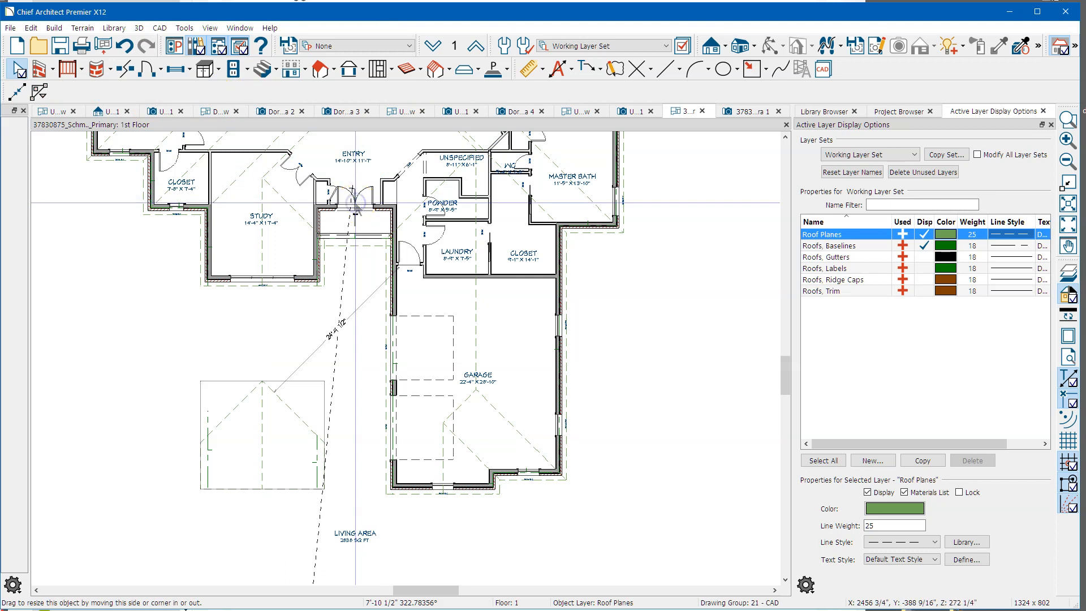
pyautogui.click(355, 208)
pyautogui.moveTo(354, 435); pyautogui.dragTo(371, 187)
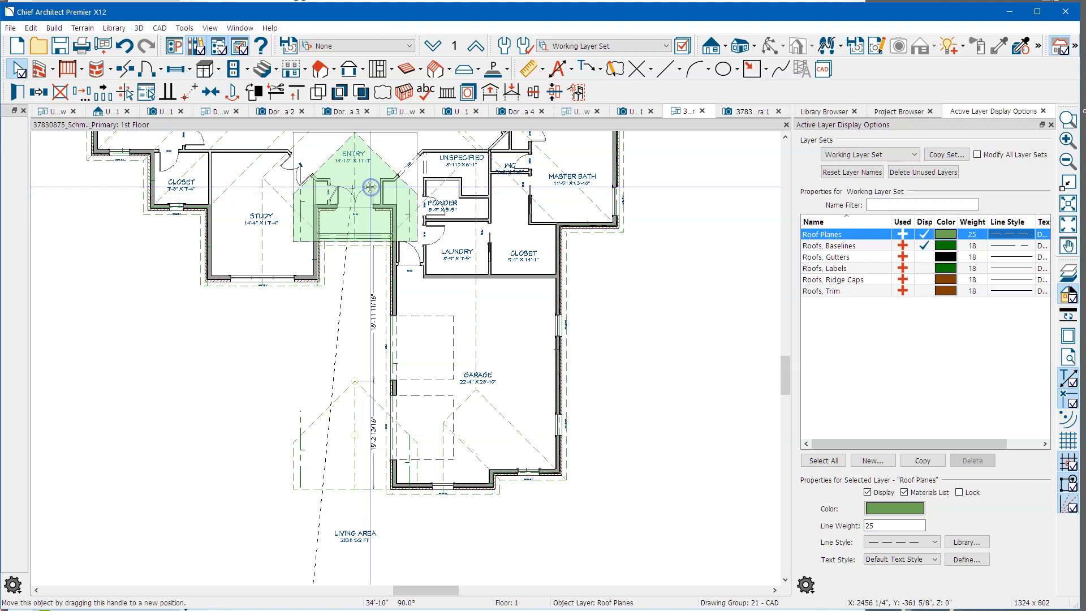
pyautogui.moveTo(362, 288); pyautogui.dragTo(342, 355, button='middle')
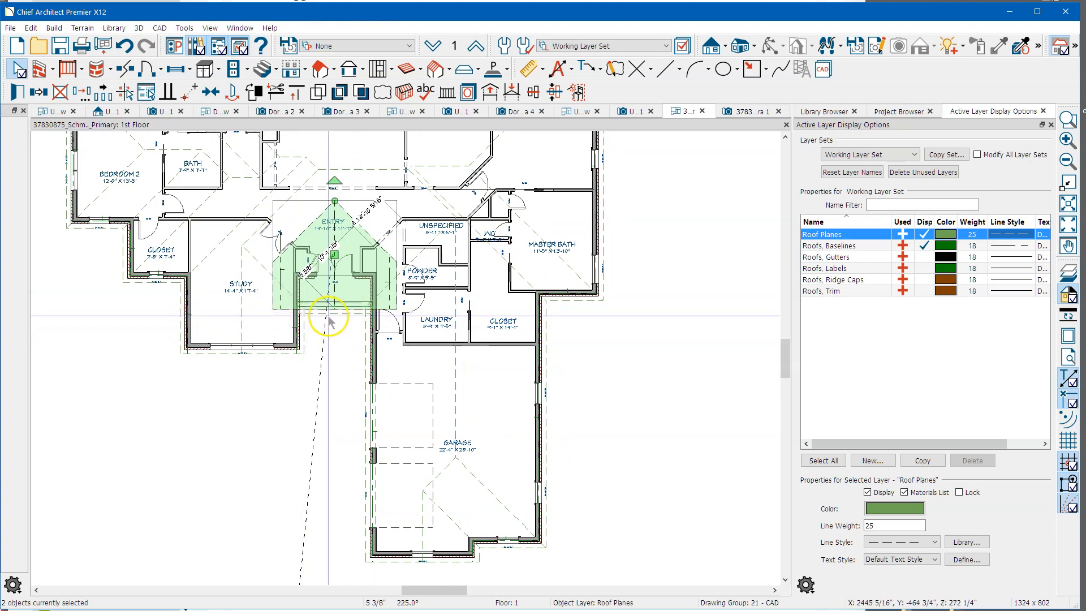
pyautogui.scroll(4, 345, 308)
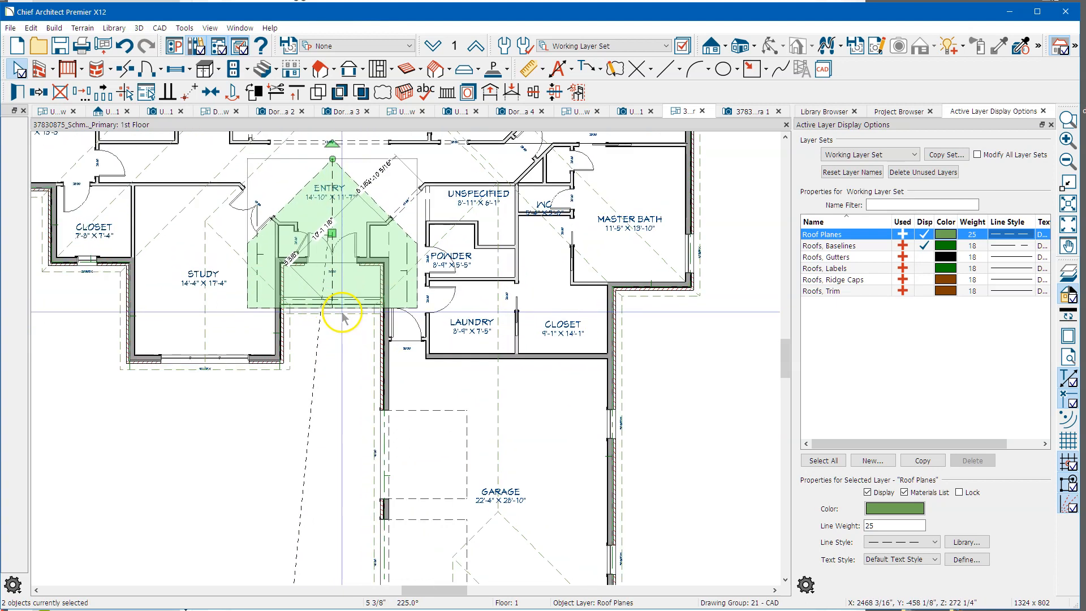
pyautogui.scroll(-3, 347, 419)
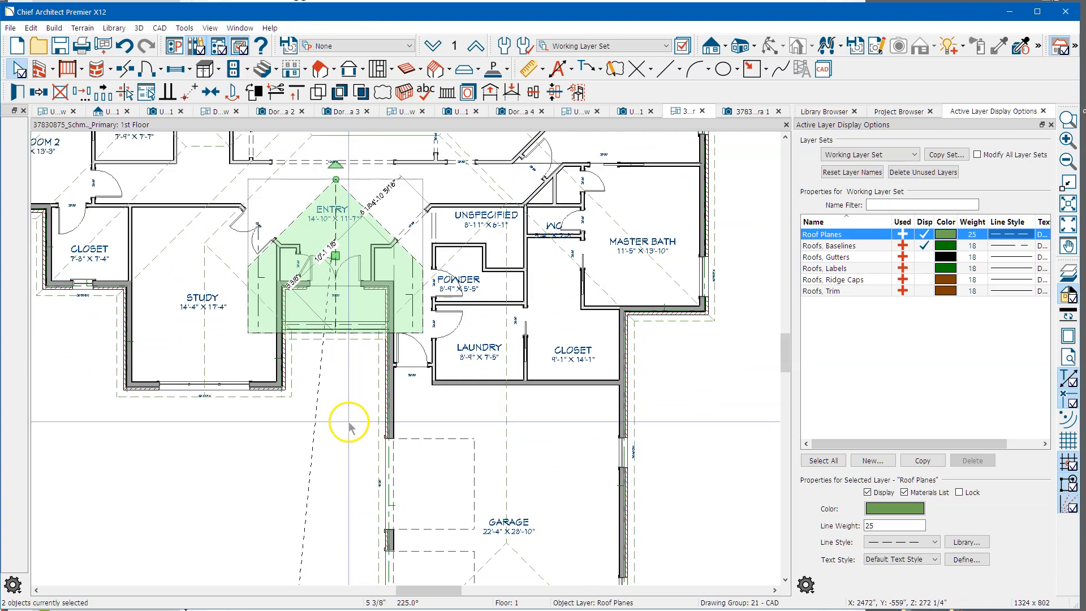
pyautogui.scroll(-1, 336, 424)
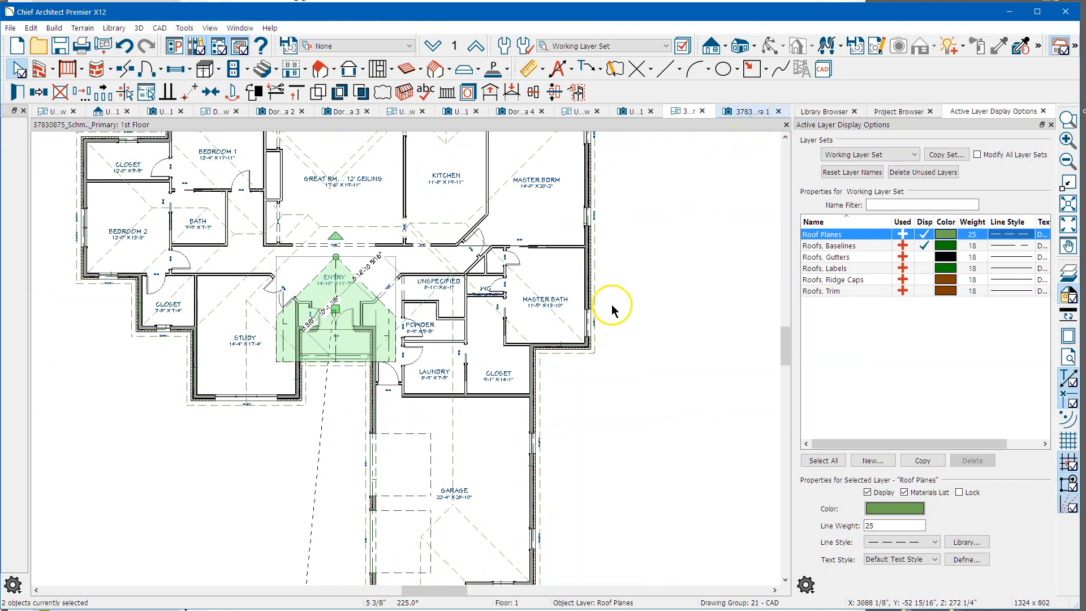
# Draw a small roof plane over the wall beside the study with a run of about 4'-3 1/2", baseline over wall top, and extend its front edge
pyautogui.moveTo(451, 321); pyautogui.dragTo(448, 253)
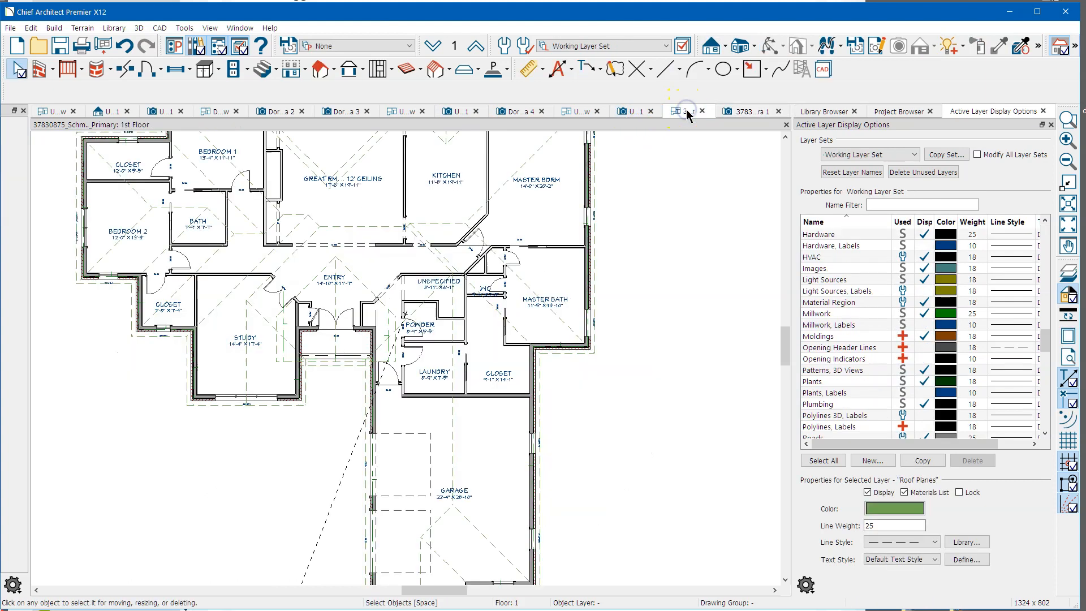
pyautogui.scroll(5, 308, 339)
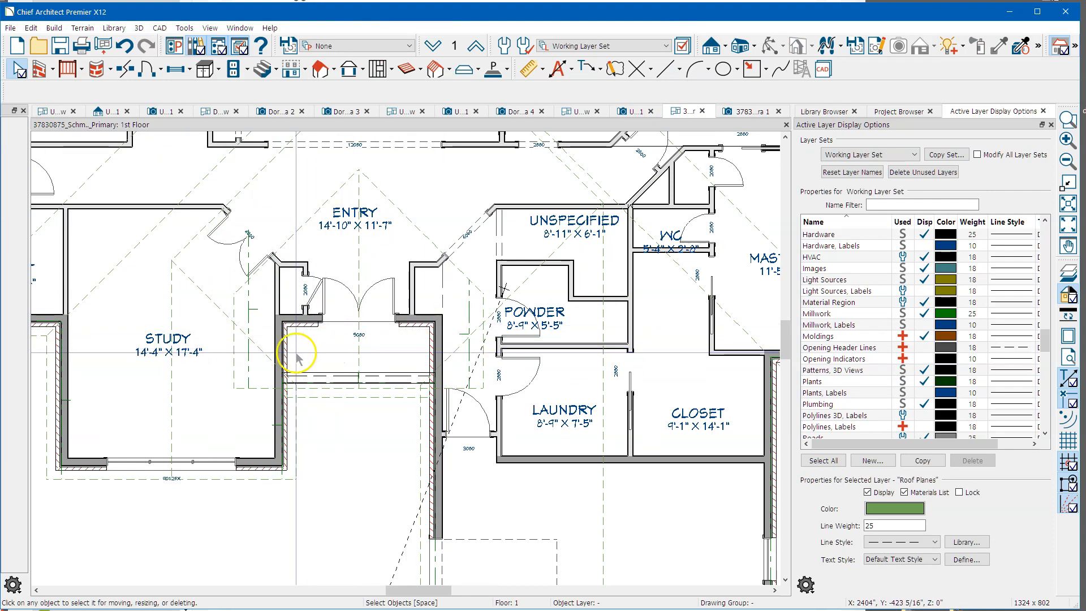
pyautogui.scroll(5, 276, 331)
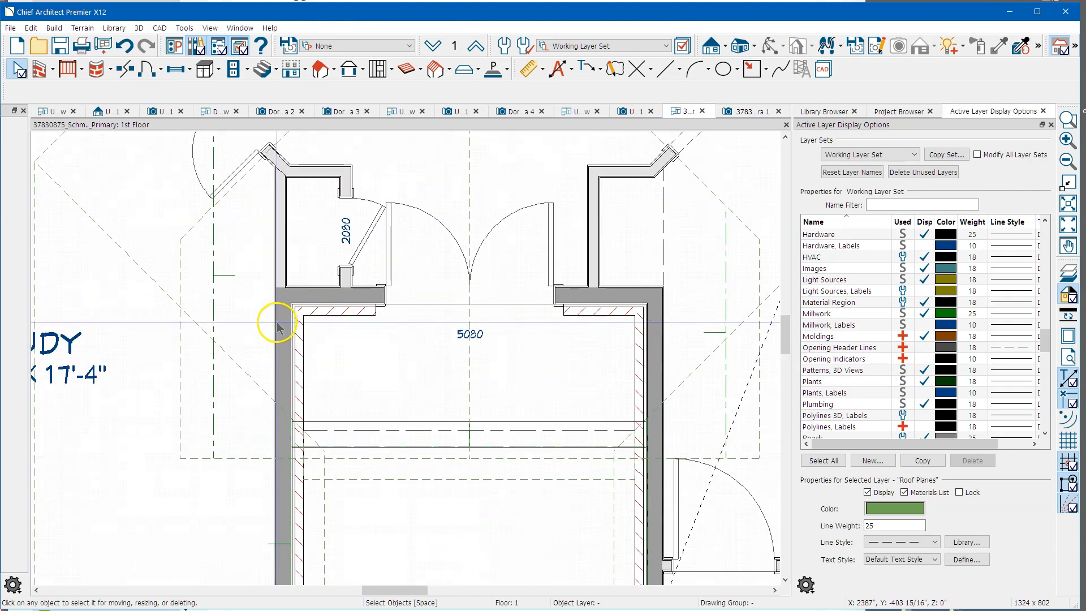
pyautogui.press('q')
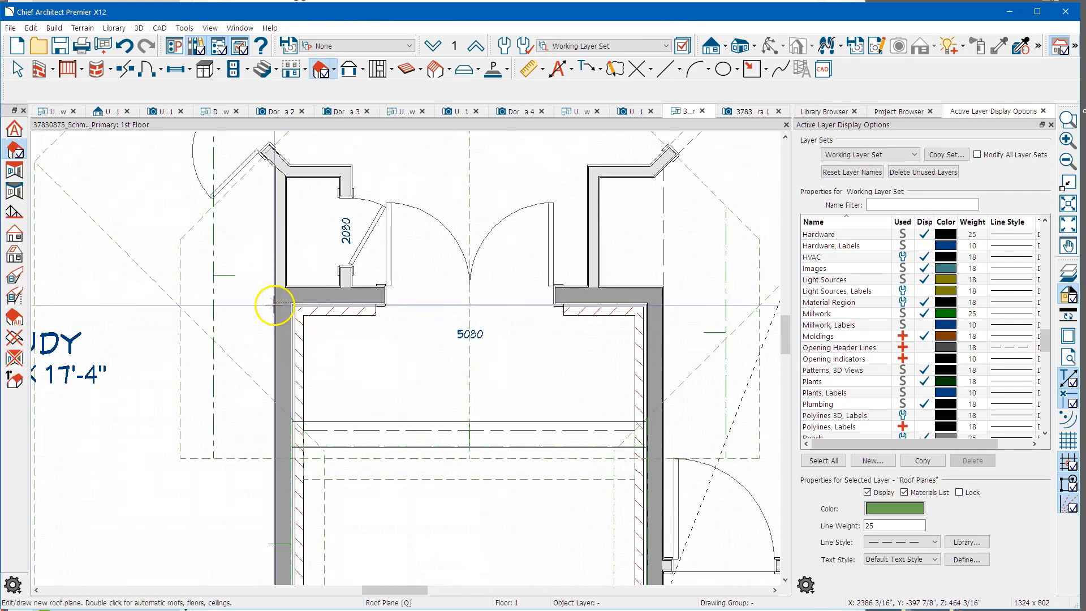
pyautogui.click(285, 300)
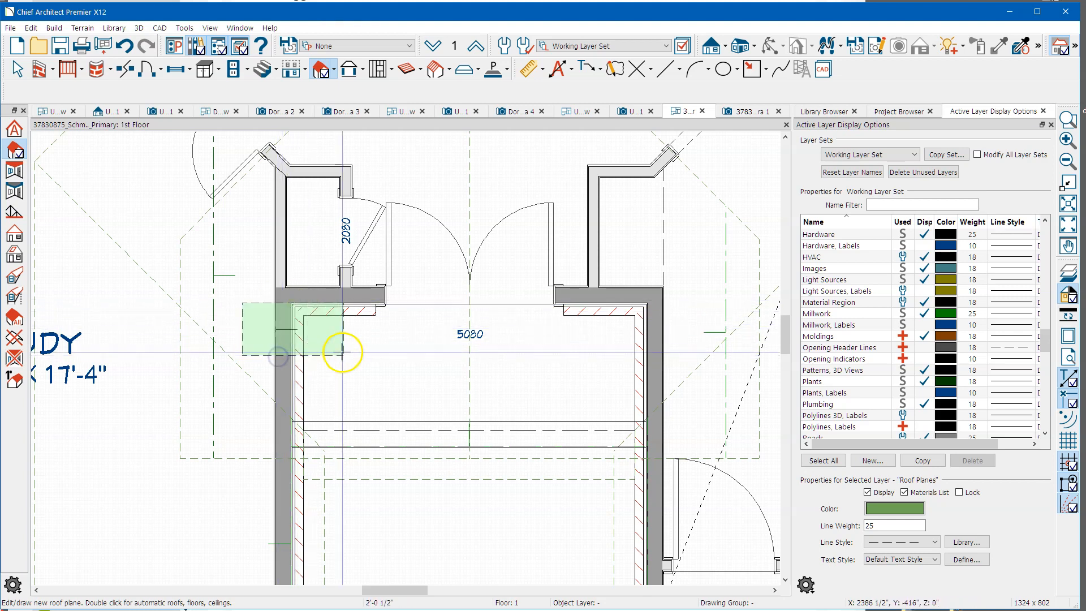
pyautogui.click(419, 347)
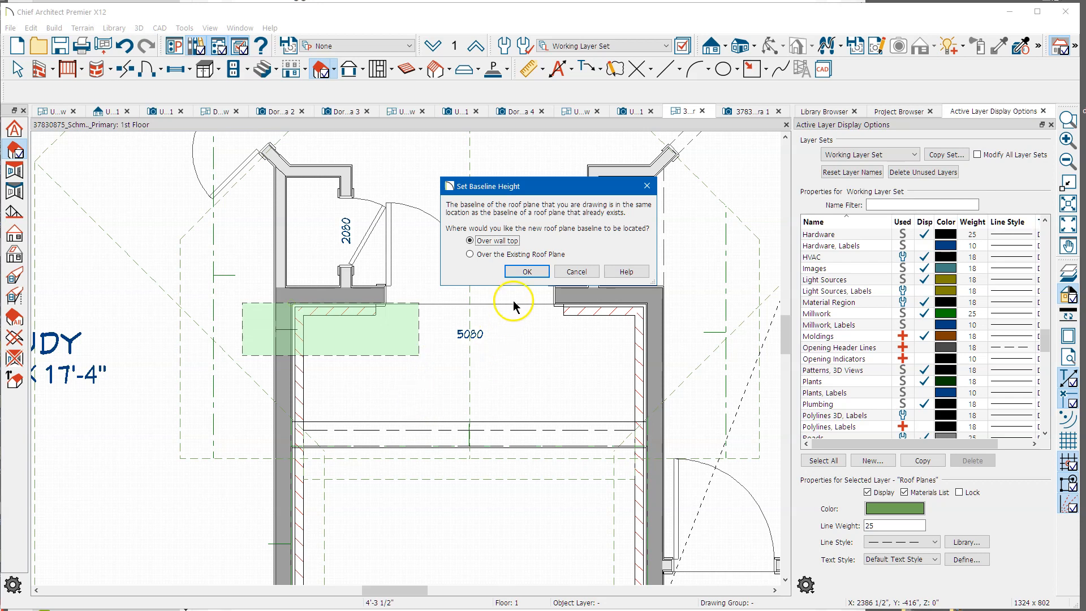
pyautogui.click(531, 270)
pyautogui.press('space')
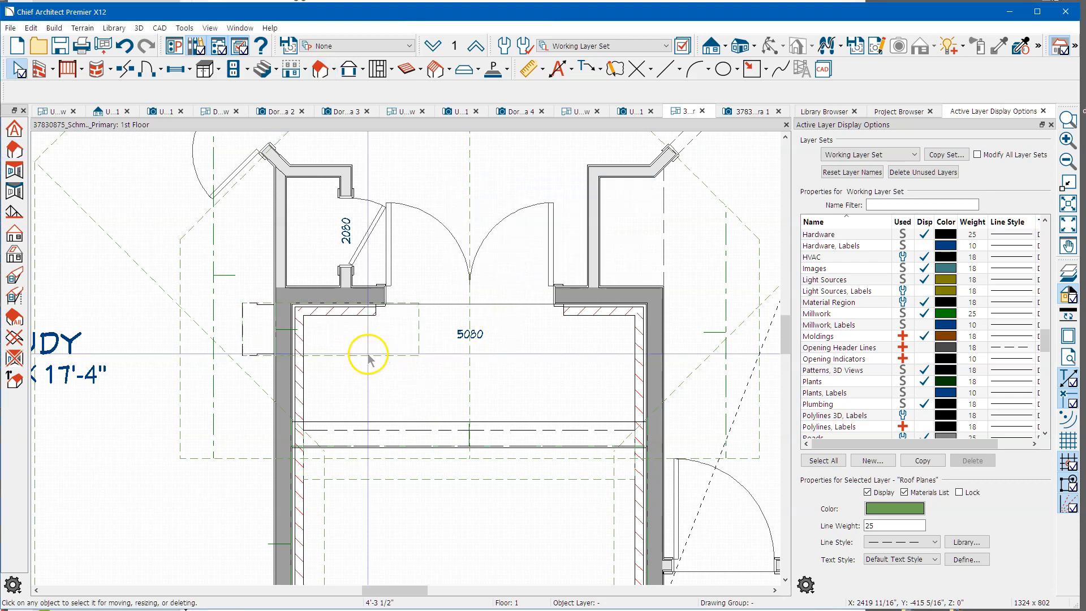
pyautogui.click(365, 354)
pyautogui.moveTo(365, 355); pyautogui.dragTo(373, 553)
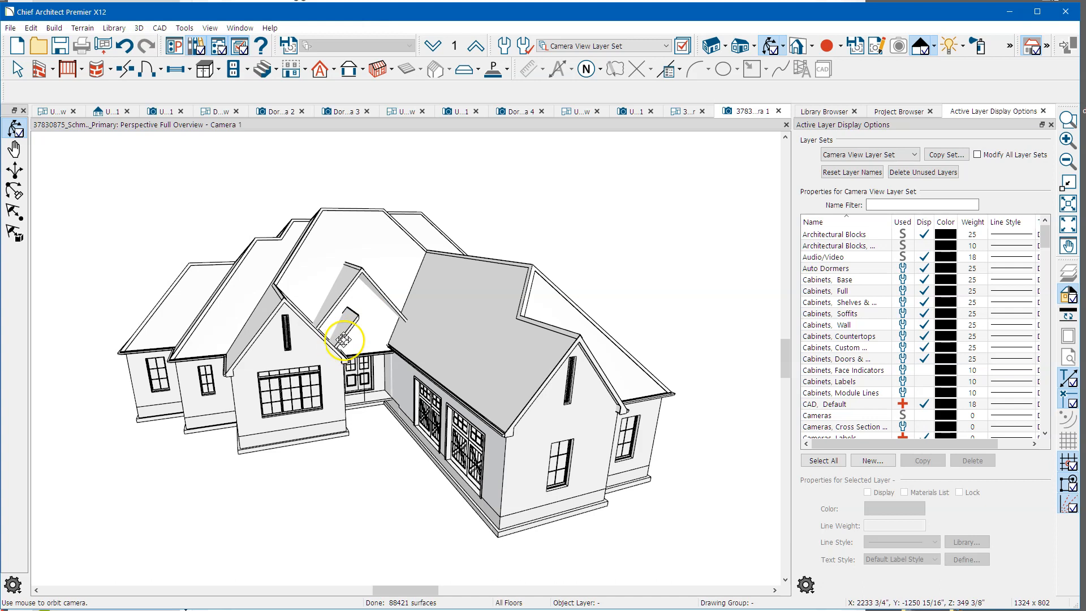
# Lock the small roof plane's pitch and raise its fascia top height by 36 inches, to 115 11/16"+36
pyautogui.moveTo(347, 340)
pyautogui.mouseDown()
pyautogui.moveTo(375, 323)
pyautogui.moveTo(344, 341)
pyautogui.mouseUp()
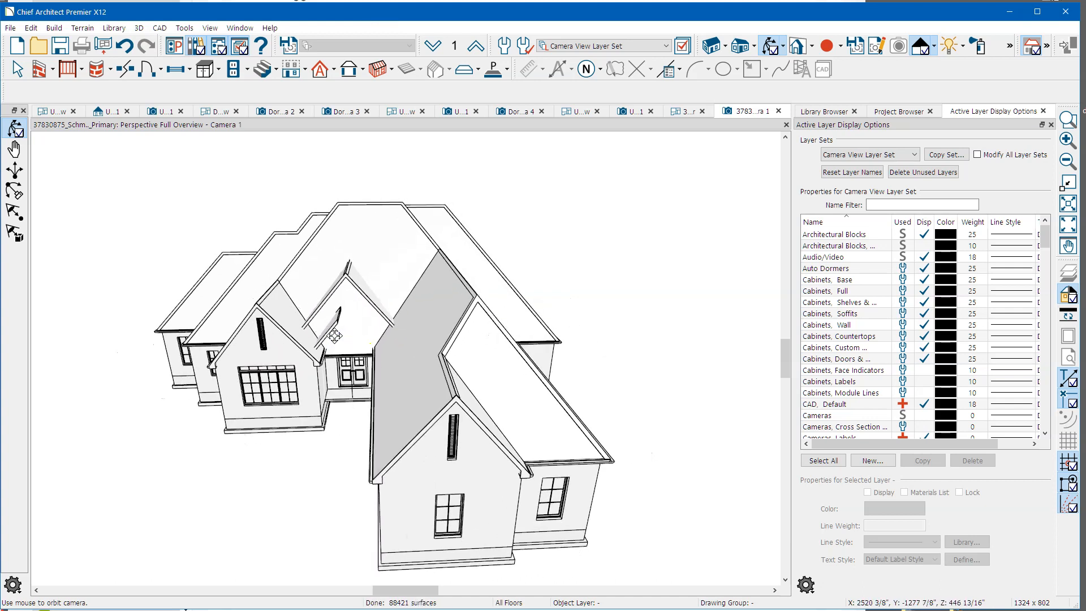
pyautogui.scroll(3, 340, 347)
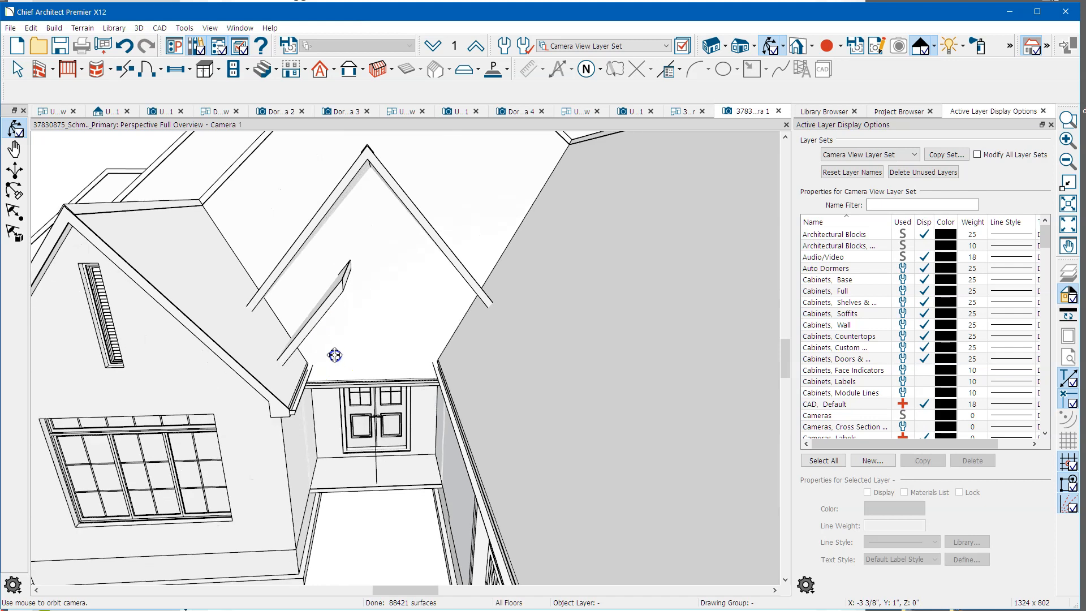
pyautogui.press('space')
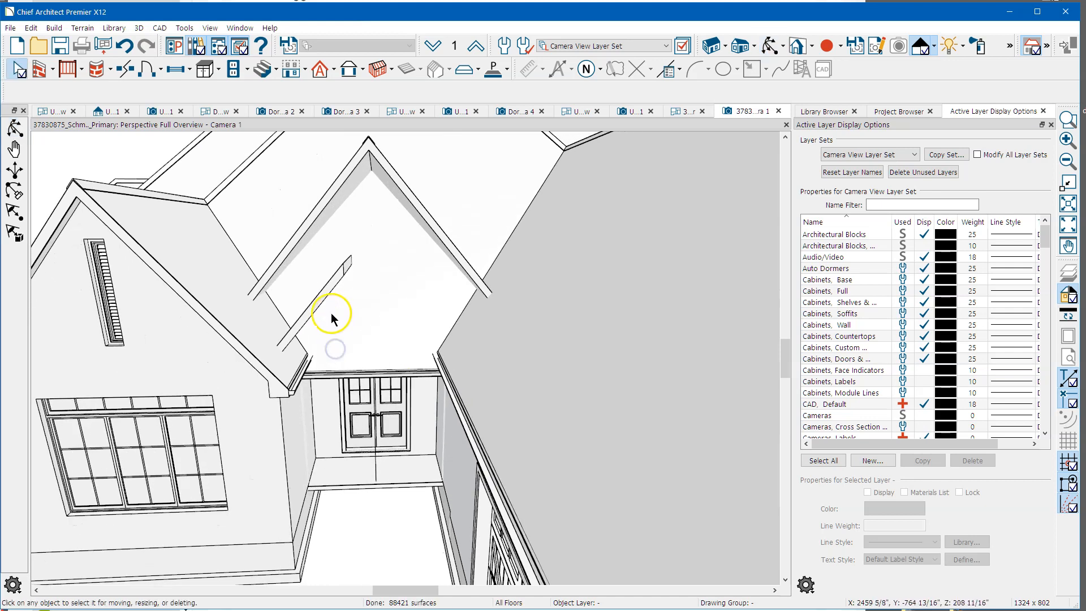
pyautogui.click(313, 300)
pyautogui.click(335, 280)
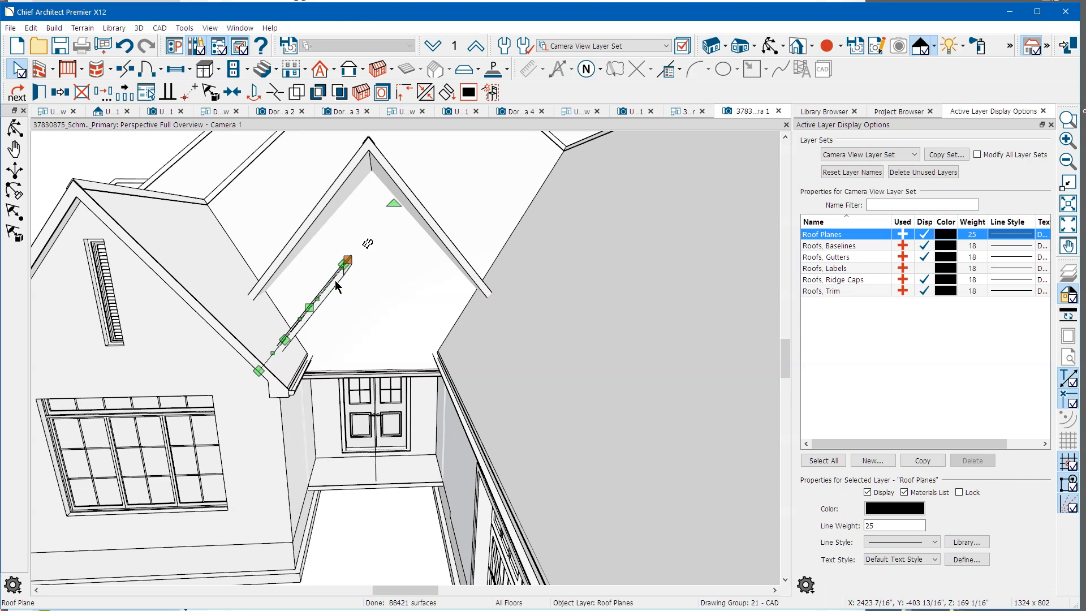
pyautogui.doubleClick(334, 280)
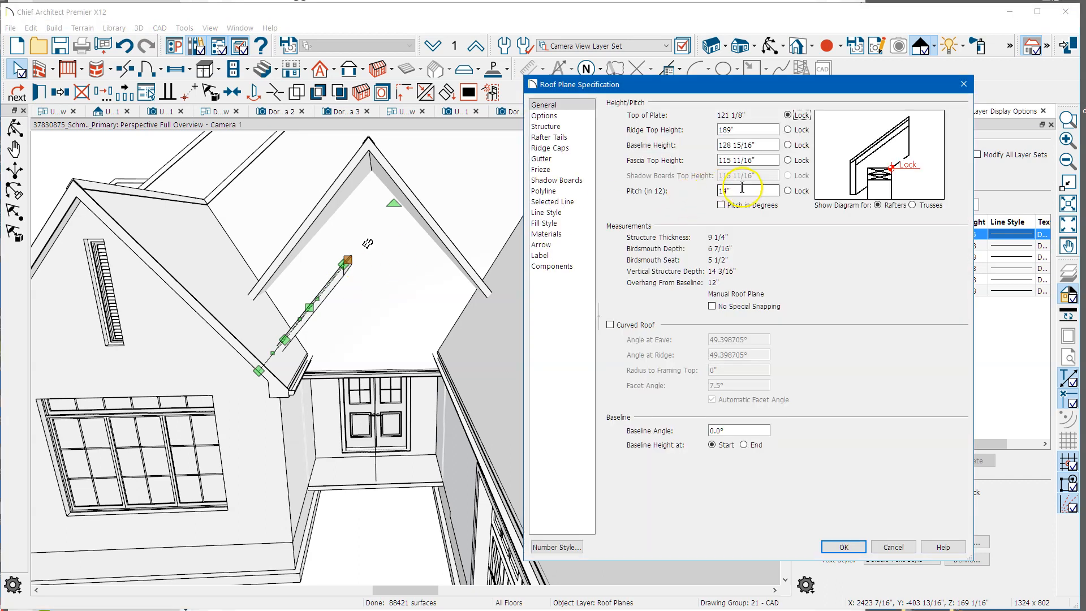
pyautogui.click(800, 191)
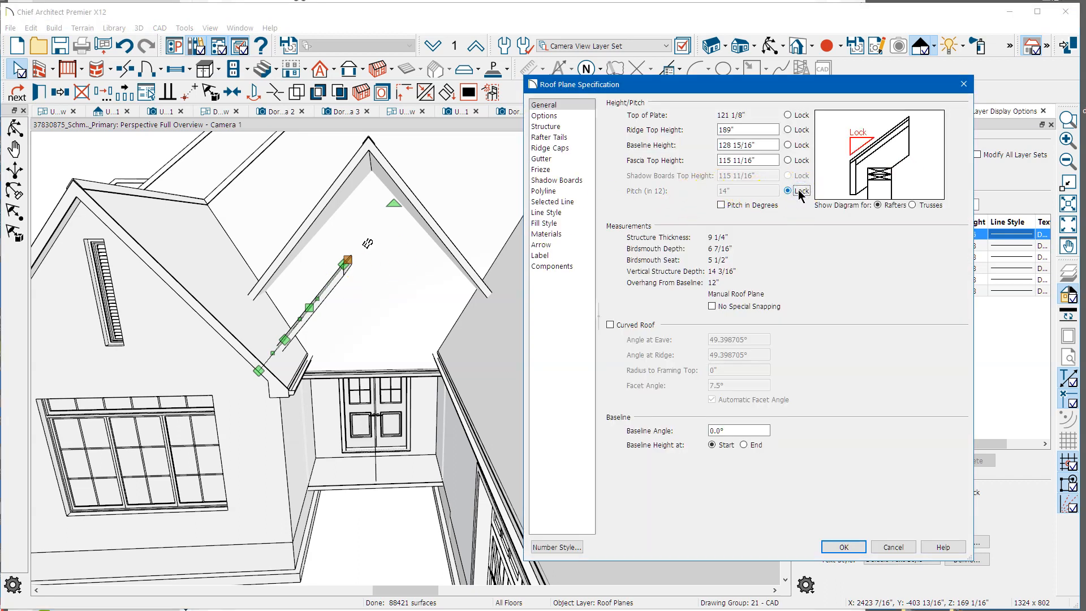
pyautogui.click(773, 162)
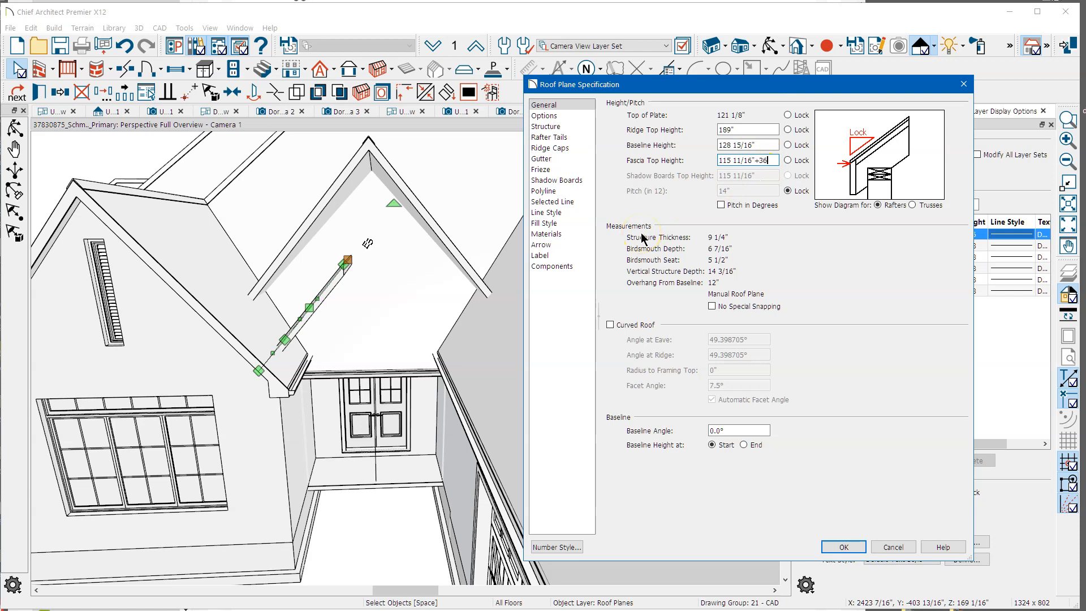
pyautogui.press('Return')
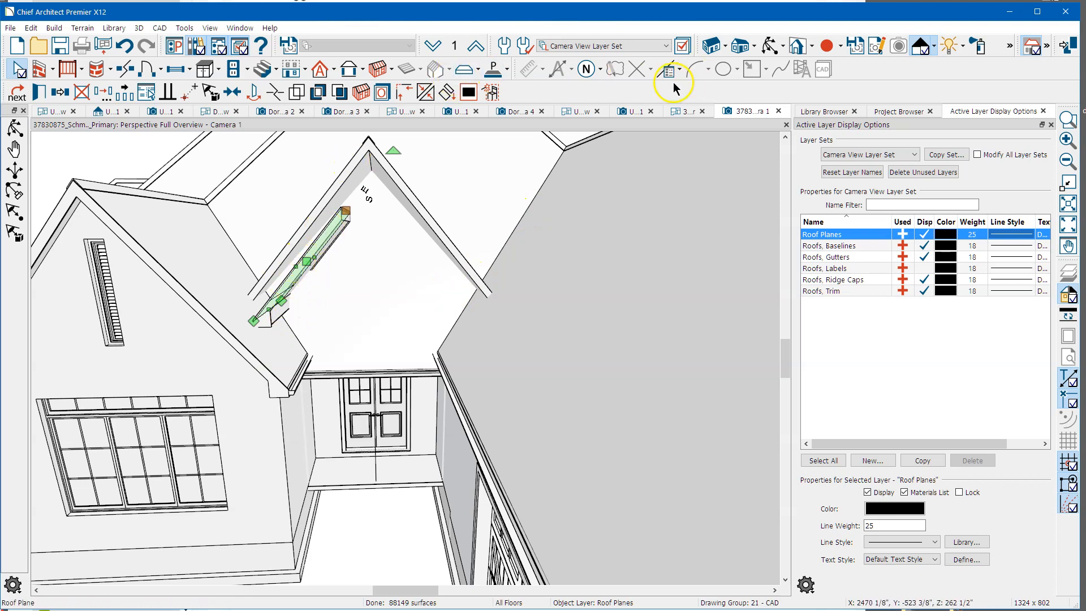
# Delete the small roof plane beneath the raised entry gable
pyautogui.click(768, 45)
pyautogui.moveTo(514, 182); pyautogui.dragTo(380, 208)
pyautogui.moveTo(383, 272); pyautogui.dragTo(412, 317)
pyautogui.press('space')
pyautogui.click(383, 375)
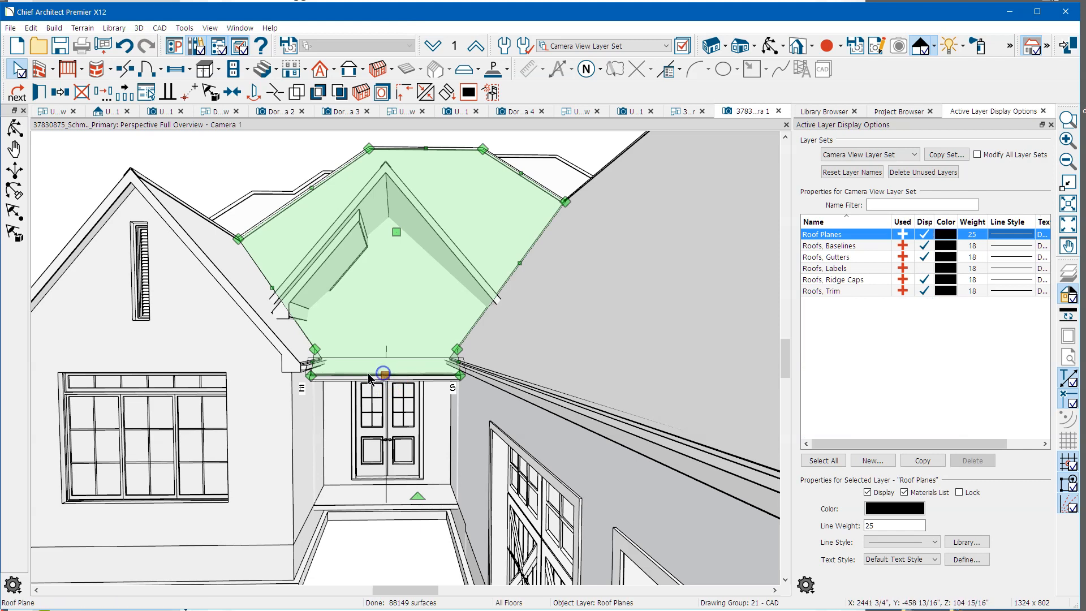
pyautogui.press('Escape')
pyautogui.click(300, 354)
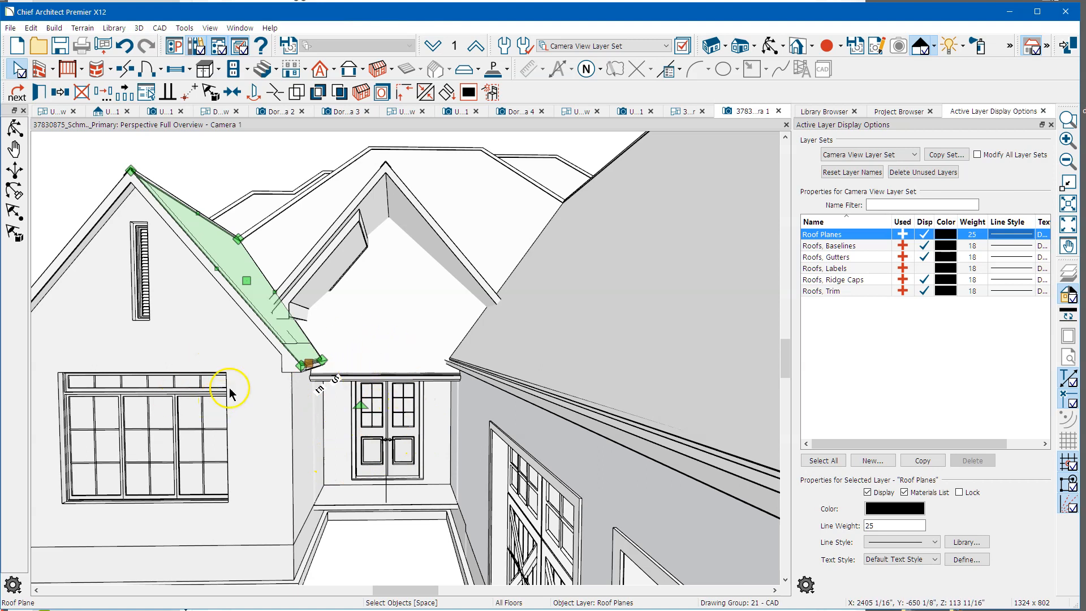
pyautogui.click(344, 265)
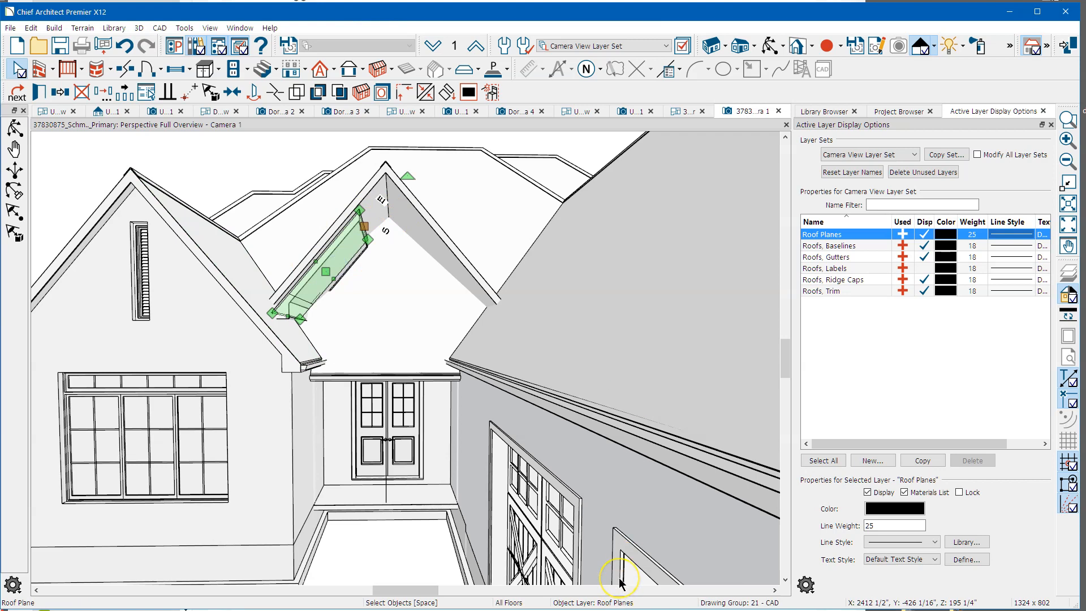
pyautogui.click(412, 138)
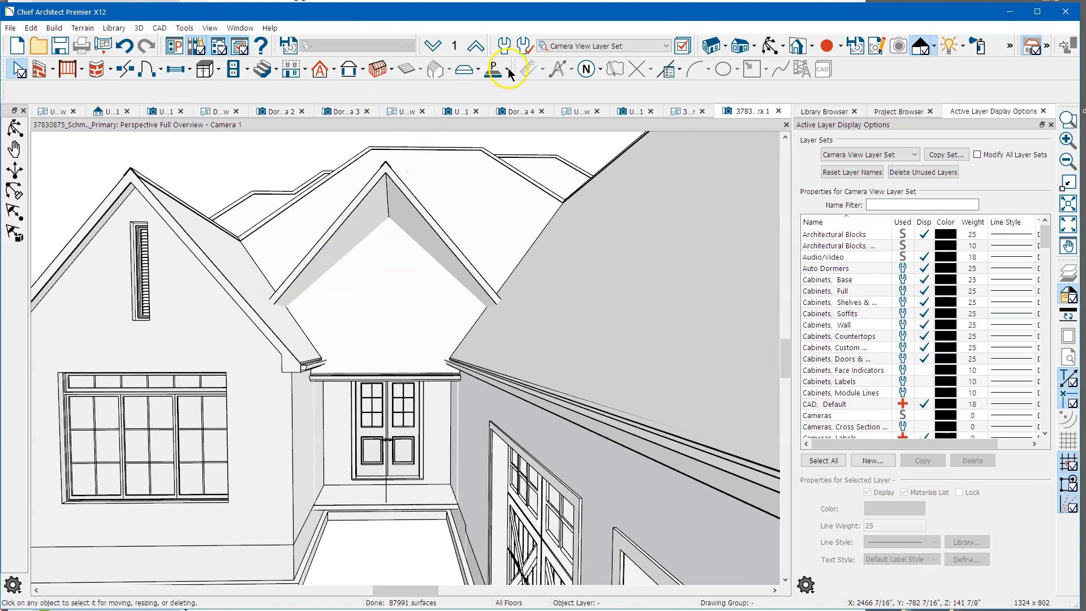
# Pull the main roof plane's eave edge above the entry doors back about 12'-8 5/8", past the gable's ridge end
pyautogui.scroll(-2, 355, 321)
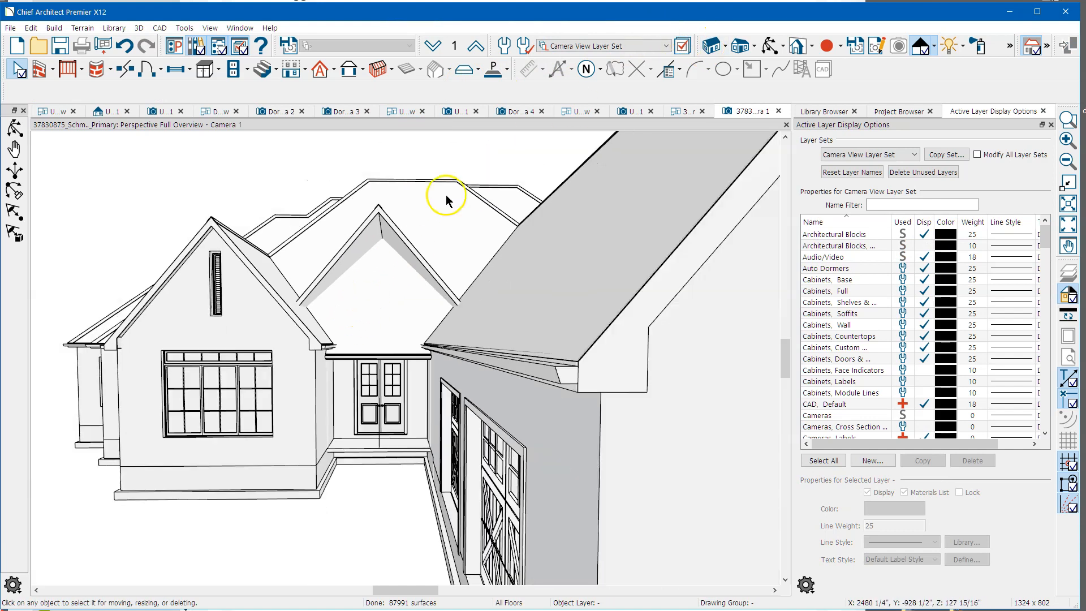
pyautogui.click(769, 45)
pyautogui.moveTo(456, 226); pyautogui.dragTo(388, 330)
pyautogui.press('space')
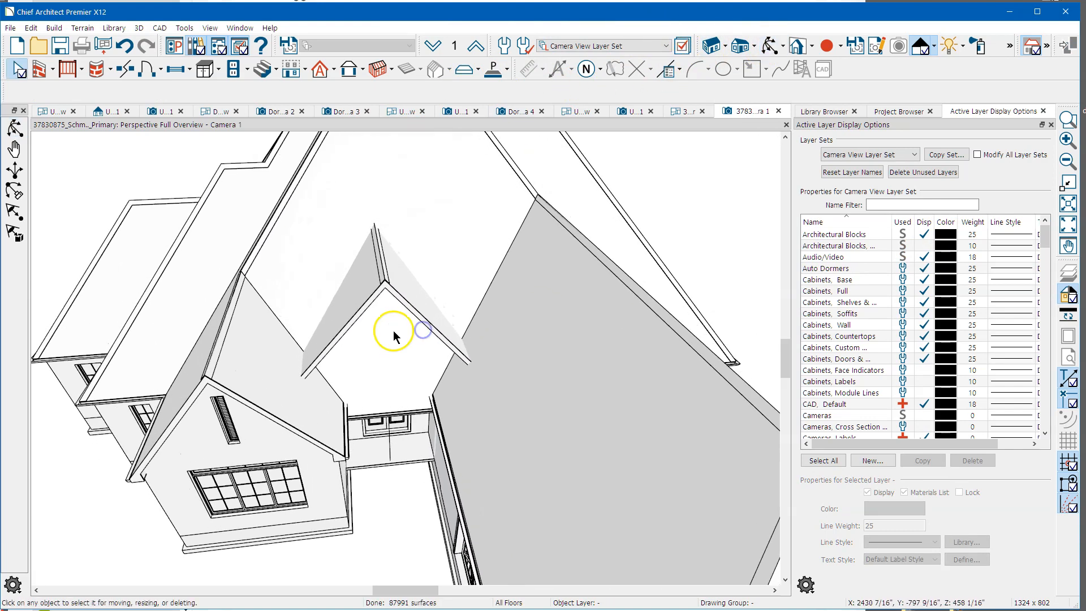
pyautogui.click(380, 346)
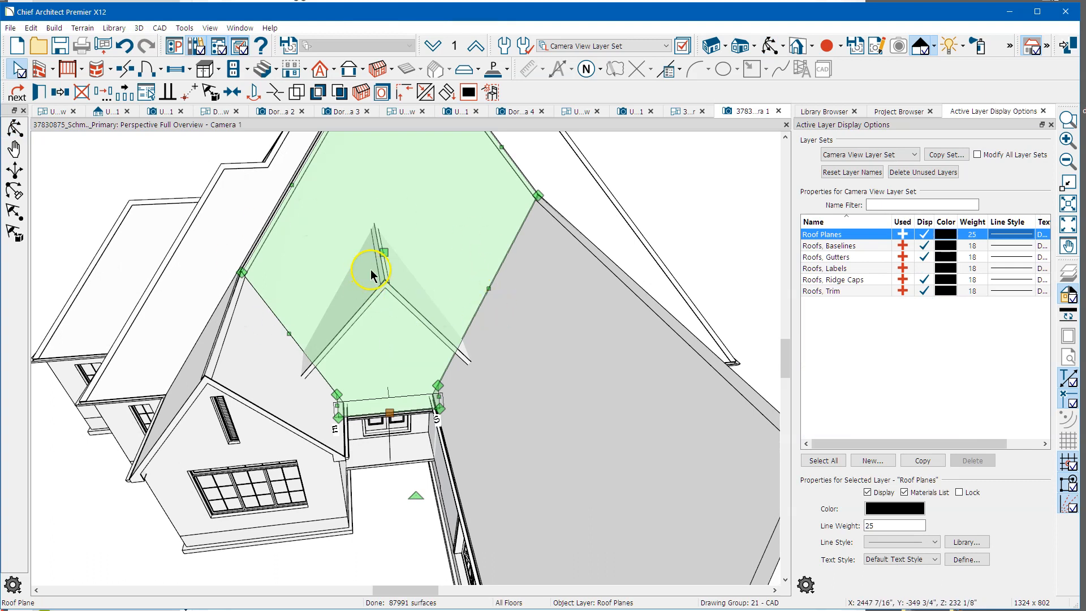
pyautogui.moveTo(389, 412); pyautogui.dragTo(381, 213)
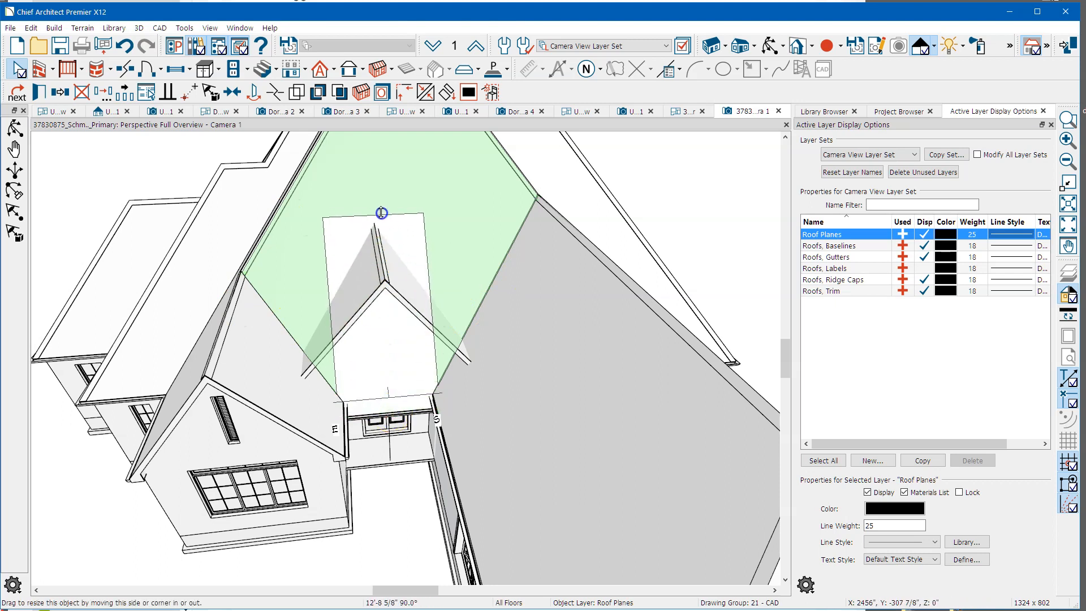
# Move the notch's lower corners outward along the main roof plane's valleys, about 4'-6" on the study side and 7'-4" on the garage side
pyautogui.click(346, 263)
pyautogui.moveTo(334, 394); pyautogui.dragTo(297, 350)
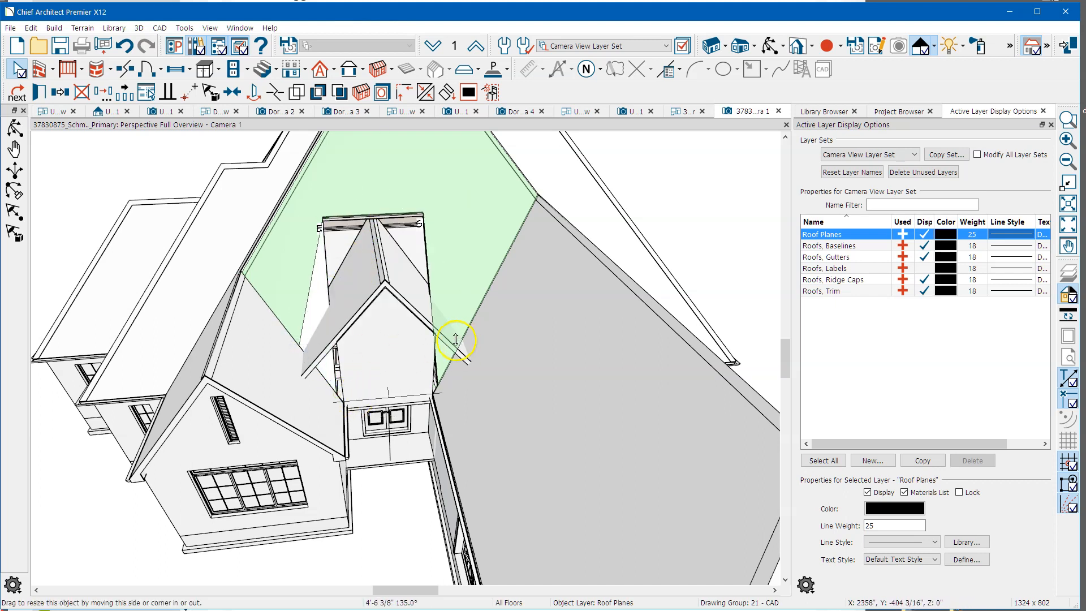
pyautogui.moveTo(440, 383)
pyautogui.mouseDown()
pyautogui.moveTo(452, 328)
pyautogui.moveTo(483, 302)
pyautogui.mouseUp()
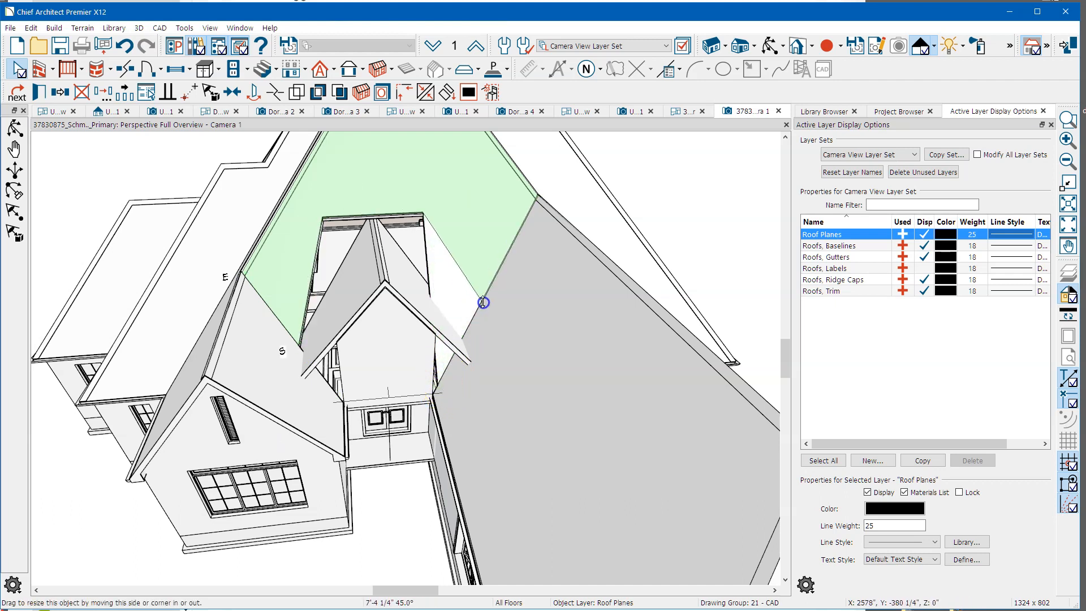
# Join the study-side notch edge of the main roof plane to the adjacent gable roof plane
pyautogui.scroll(-2, 418, 416)
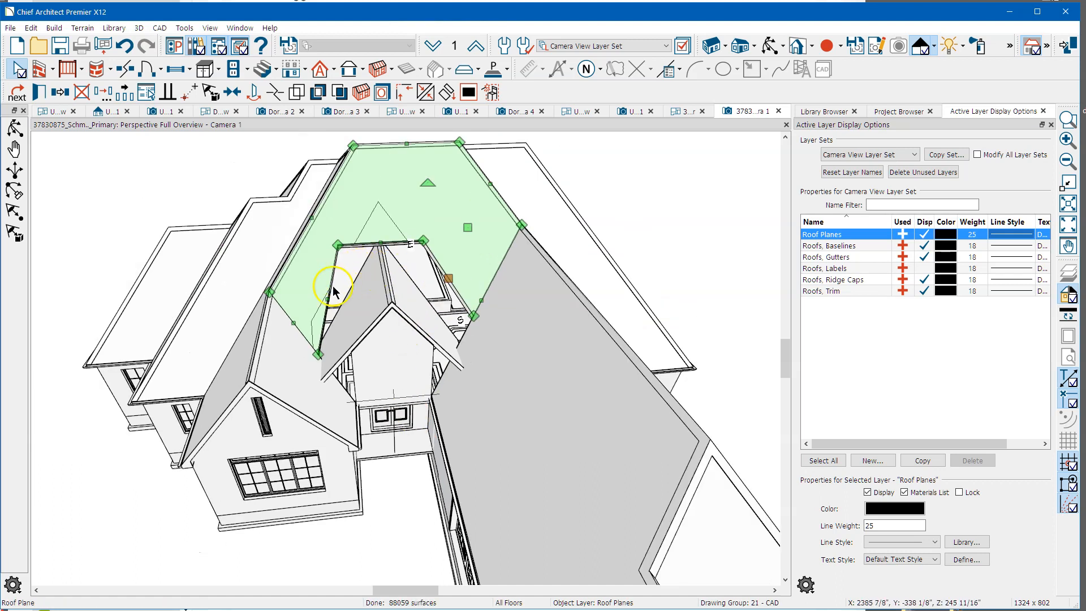
pyautogui.click(328, 298)
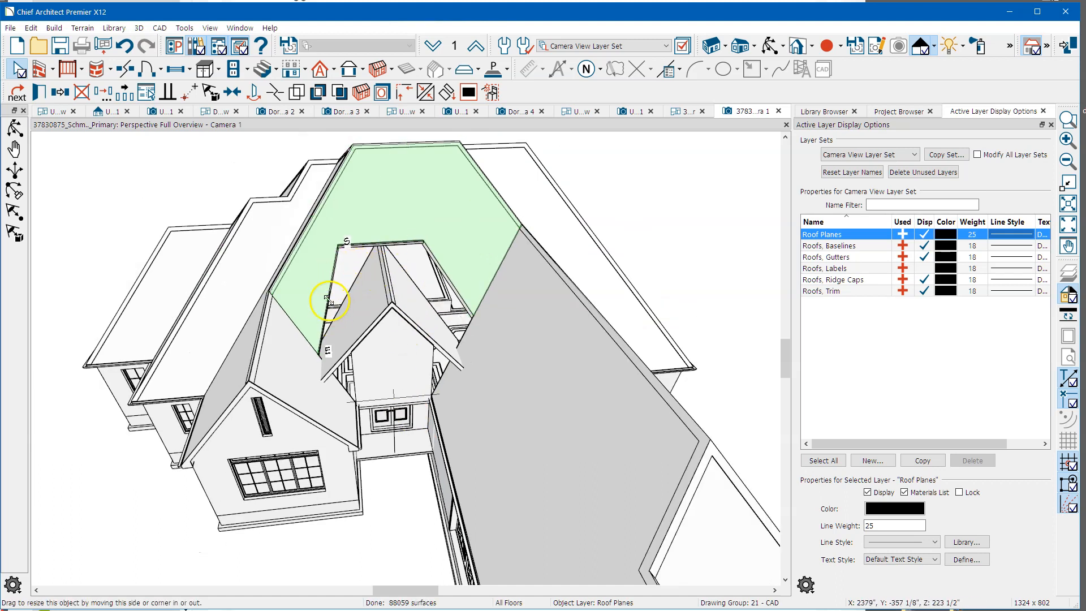
pyautogui.moveTo(328, 299); pyautogui.dragTo(345, 300)
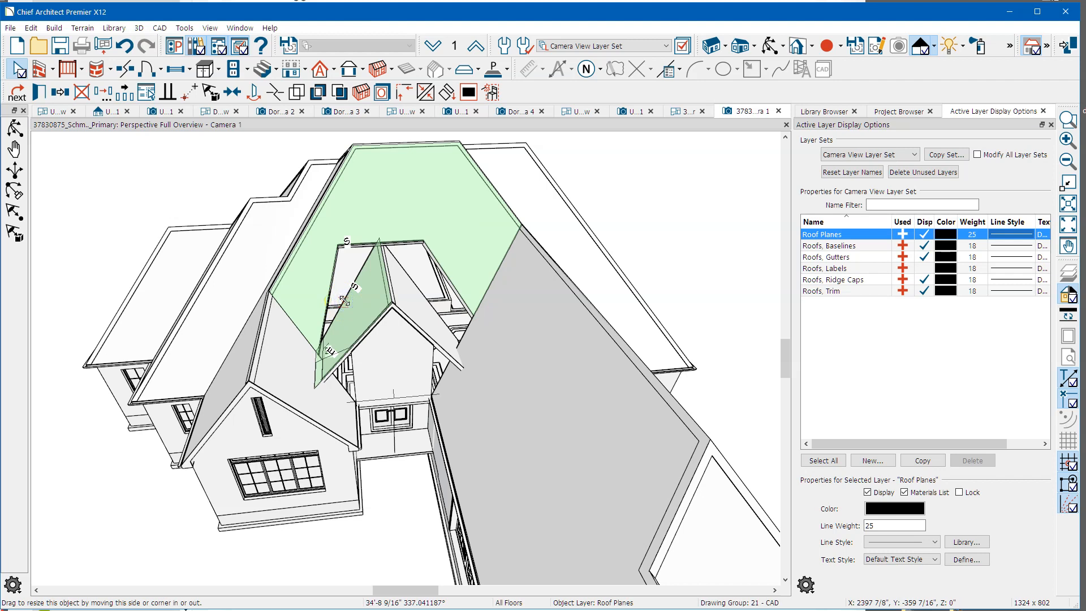
pyautogui.moveTo(345, 300); pyautogui.dragTo(351, 298)
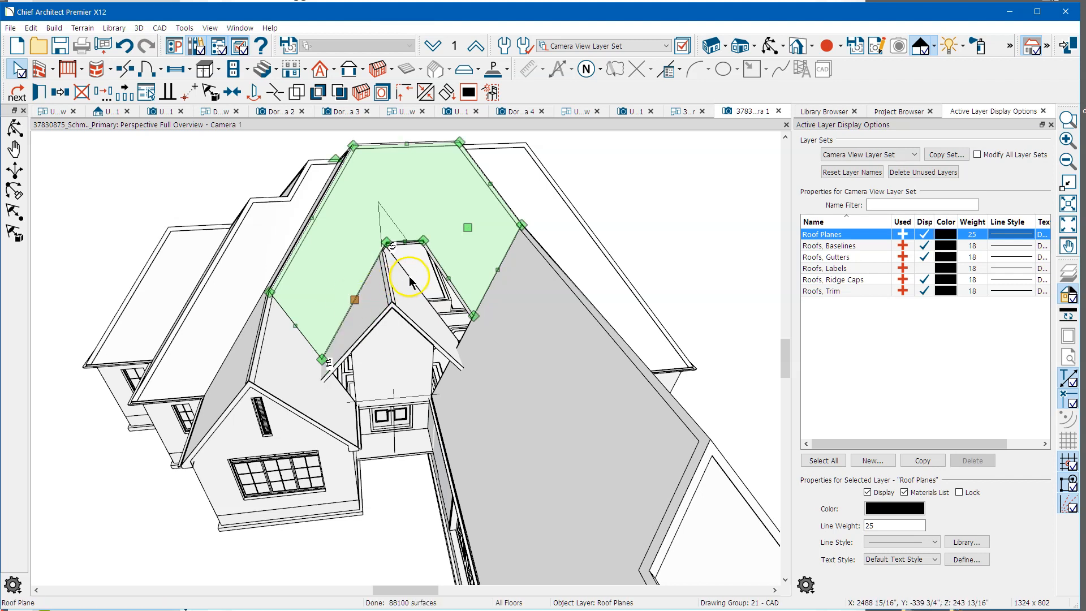
# Try to join the garage-side notch edge of the main roof plane to the gable's garage-side roof plane
pyautogui.click(449, 279)
pyautogui.moveTo(449, 277); pyautogui.dragTo(423, 290)
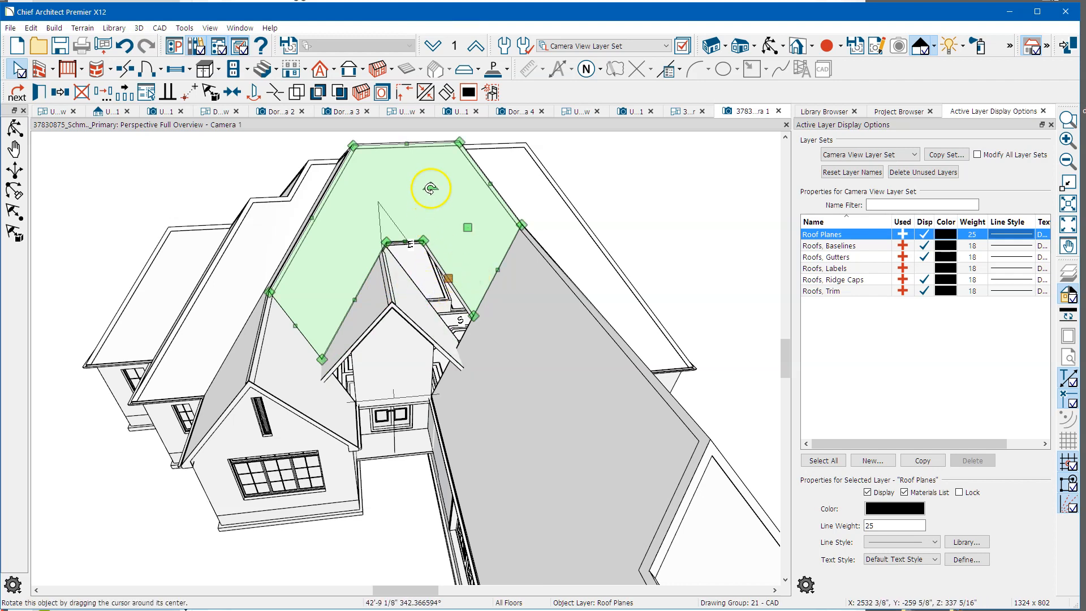
pyautogui.scroll(3, 431, 192)
pyautogui.scroll(2, 435, 242)
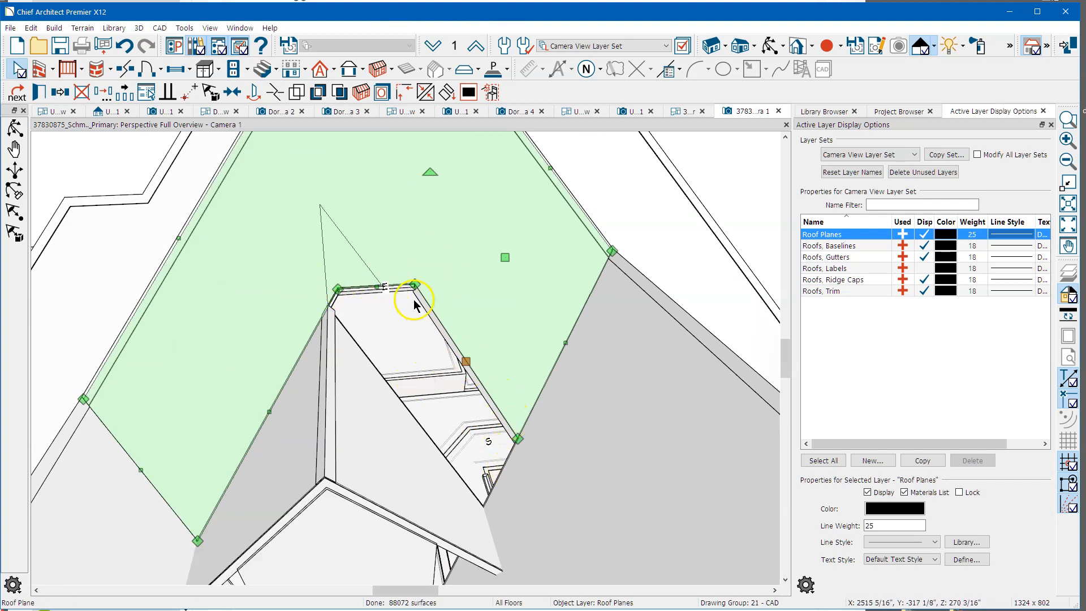
pyautogui.click(400, 405)
pyautogui.moveTo(416, 419); pyautogui.dragTo(467, 363)
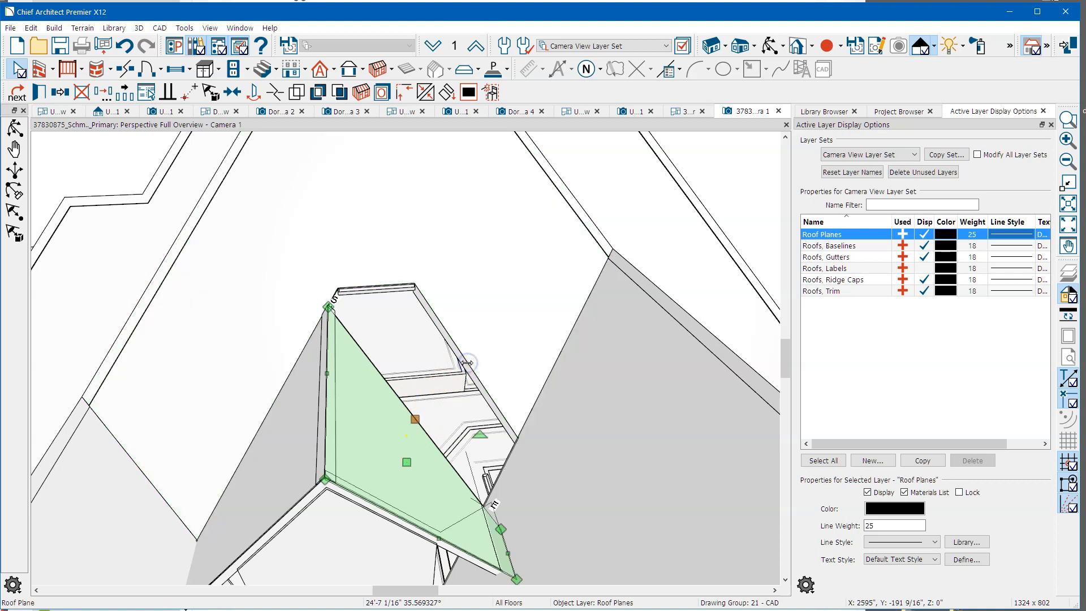
pyautogui.scroll(-1, 365, 412)
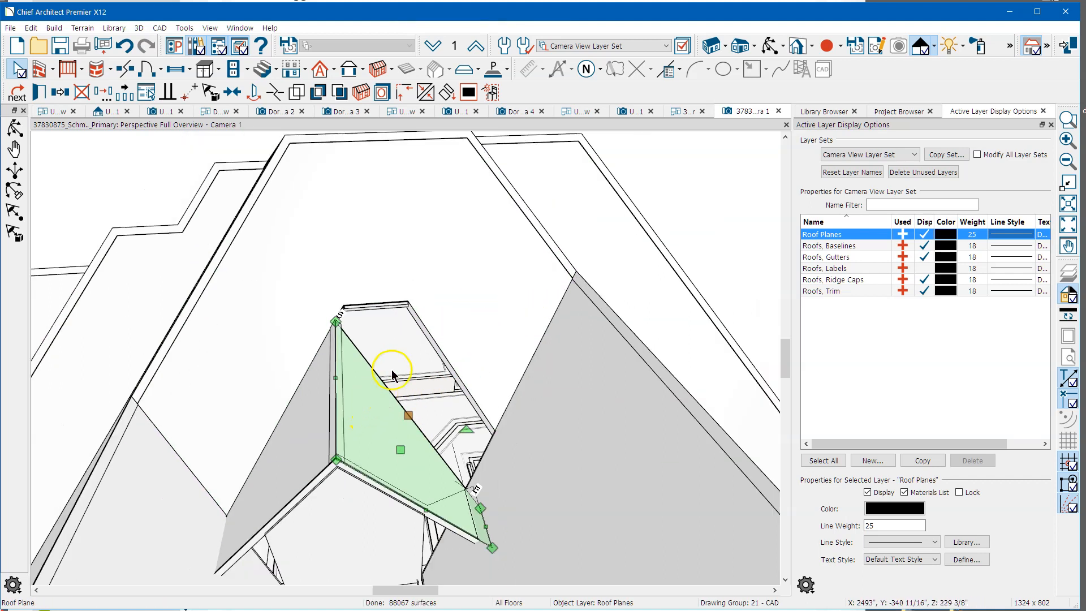
pyautogui.scroll(1, 392, 313)
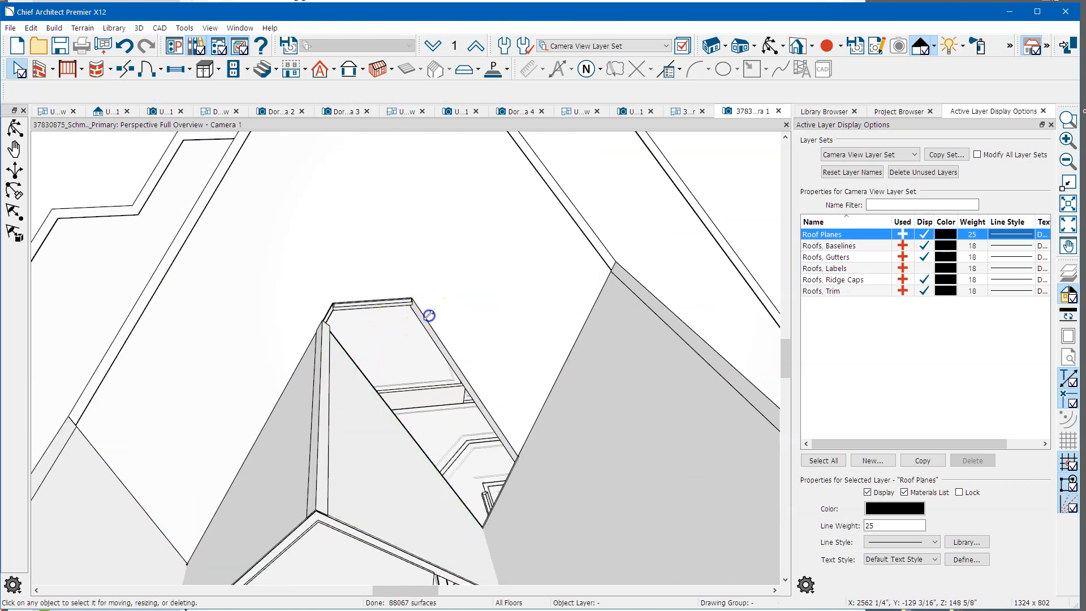
# Collapse the notch's short back edge into its study-side corner and join the garage-side notch edge to the adjacent gable roof plane
pyautogui.click(419, 311)
pyautogui.moveTo(413, 299); pyautogui.dragTo(336, 306)
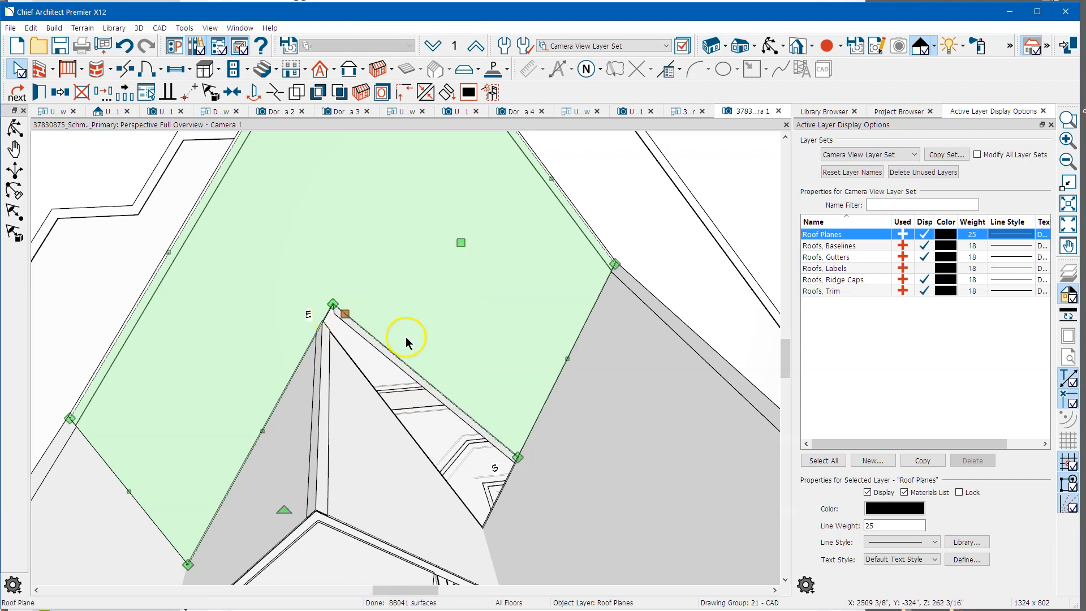
pyautogui.moveTo(406, 338); pyautogui.dragTo(384, 403)
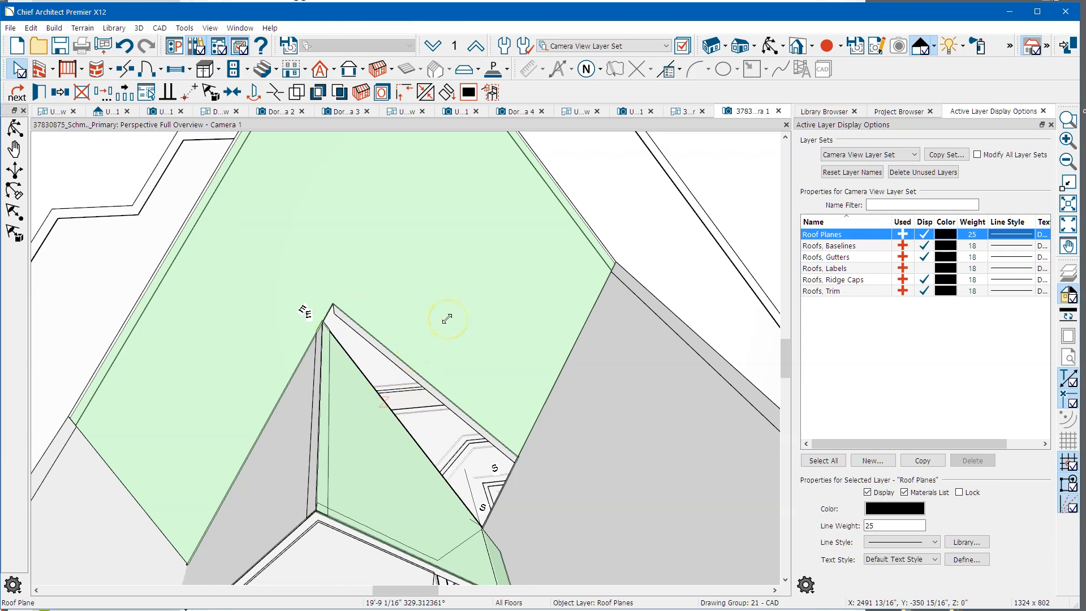
pyautogui.press('Escape')
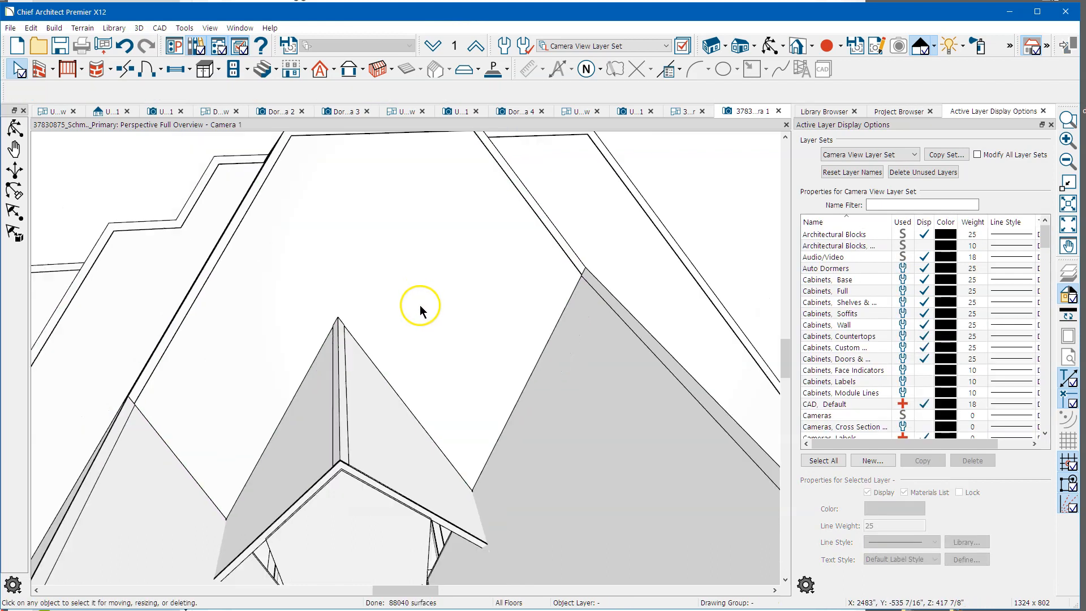
# Break the study roof plane's edge where it meets the gable valley and pull its edge out to the gable's lower study-side corner
pyautogui.scroll(-3, 420, 304)
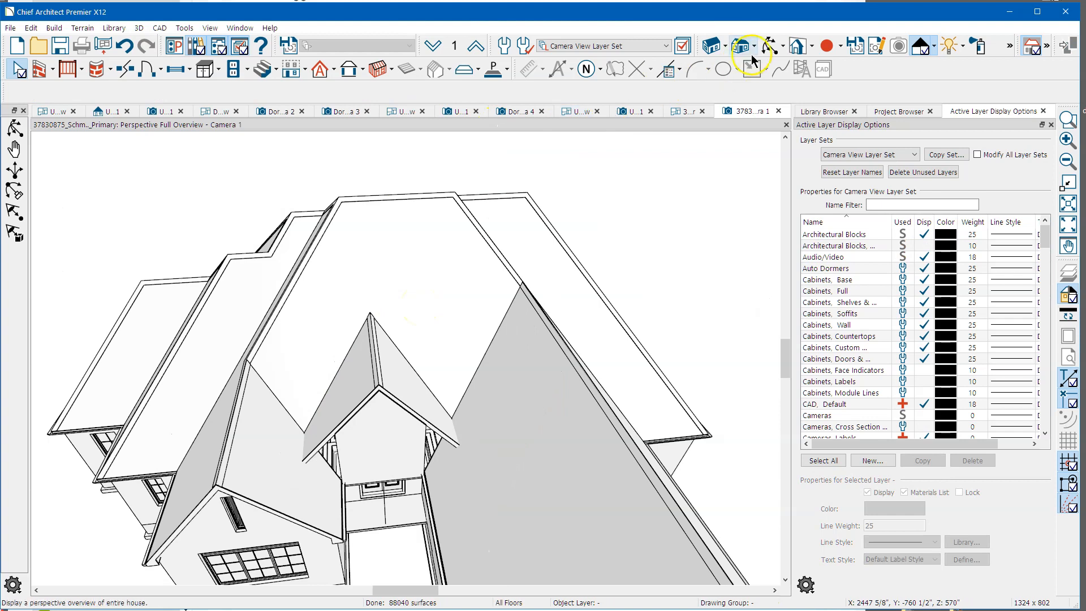
pyautogui.click(770, 45)
pyautogui.moveTo(472, 423); pyautogui.dragTo(342, 429)
pyautogui.scroll(2, 440, 410)
pyautogui.scroll(3, 287, 458)
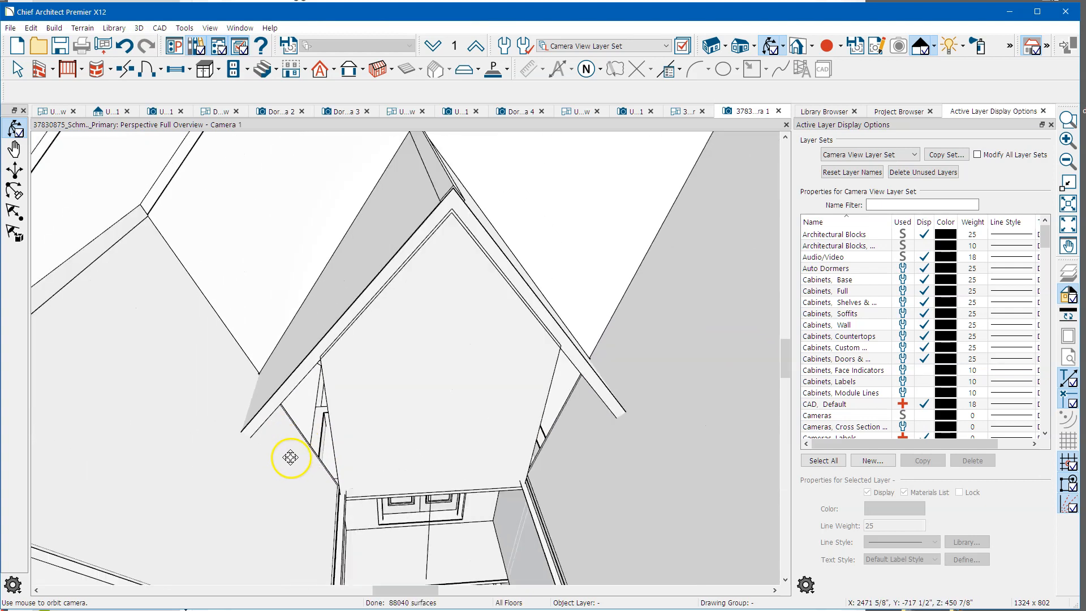
pyautogui.press('space')
pyautogui.click(279, 460)
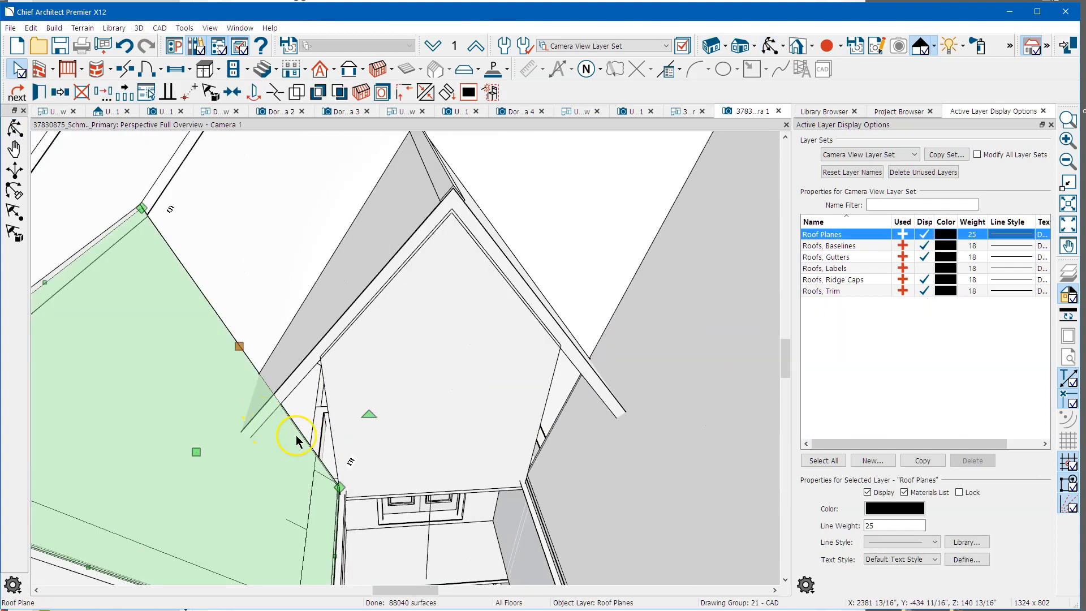
pyautogui.press('Escape')
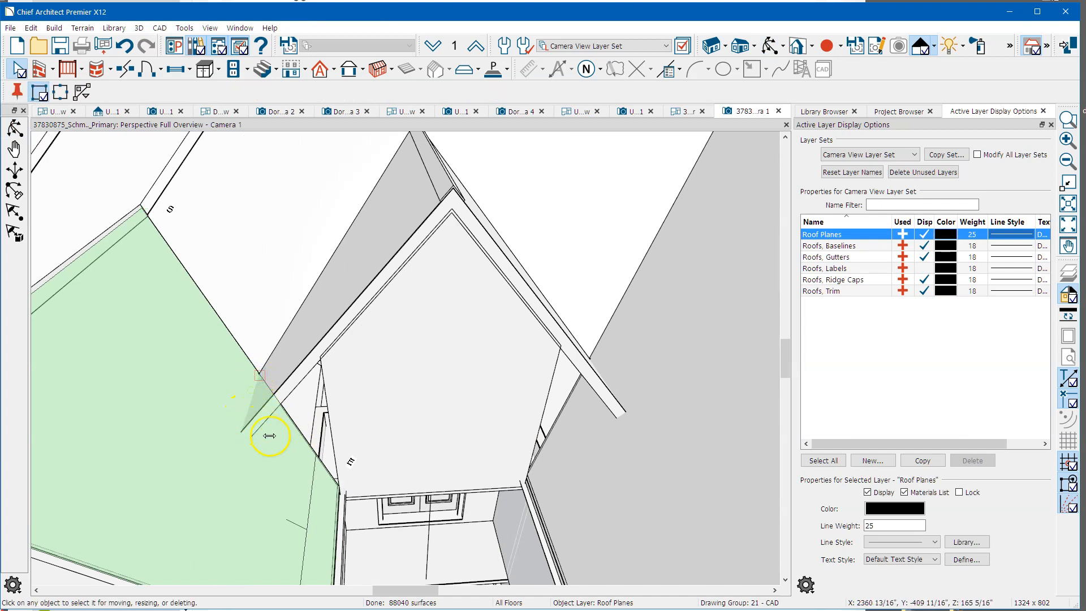
pyautogui.press('3')
pyautogui.click(298, 432)
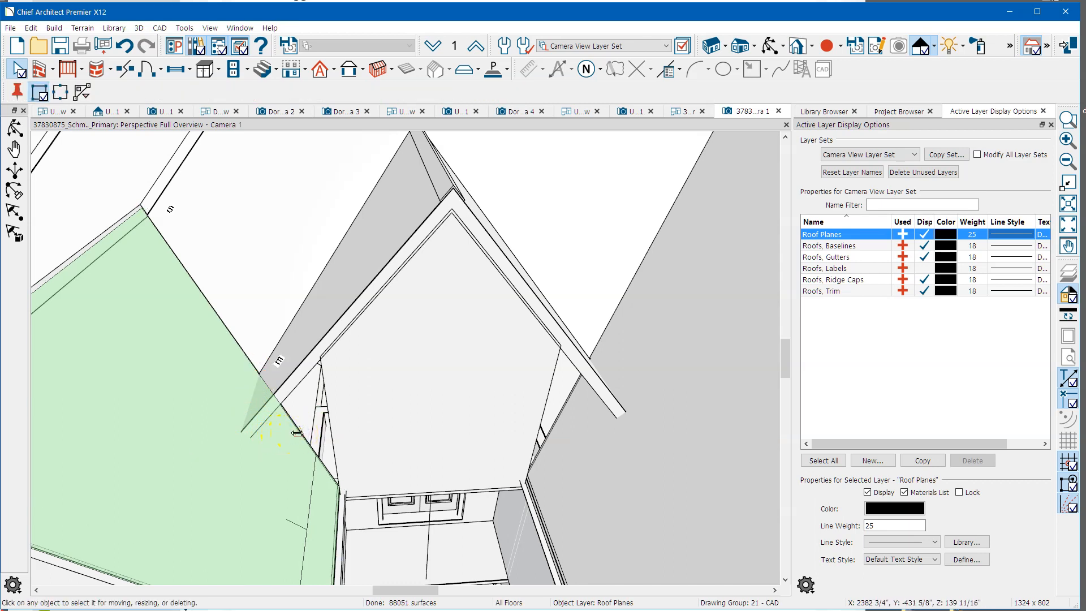
pyautogui.moveTo(298, 432); pyautogui.dragTo(238, 435)
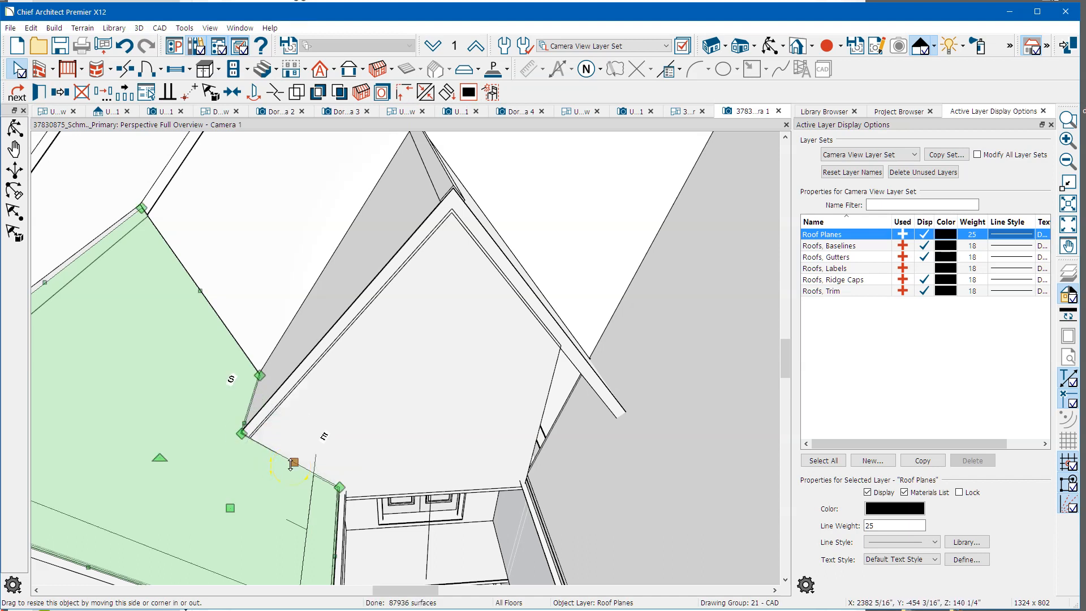
# Break the garage roof plane's edge at the gable valley and pull it out to the gable's lower garage-side corner
pyautogui.click(564, 432)
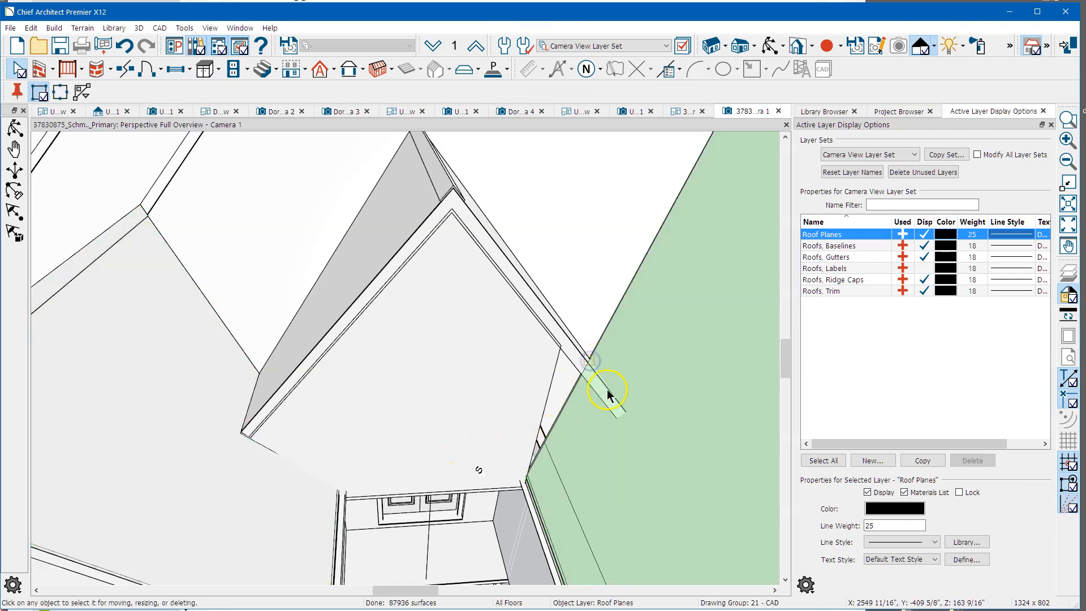
pyautogui.click(561, 417)
pyautogui.moveTo(558, 418); pyautogui.dragTo(621, 405)
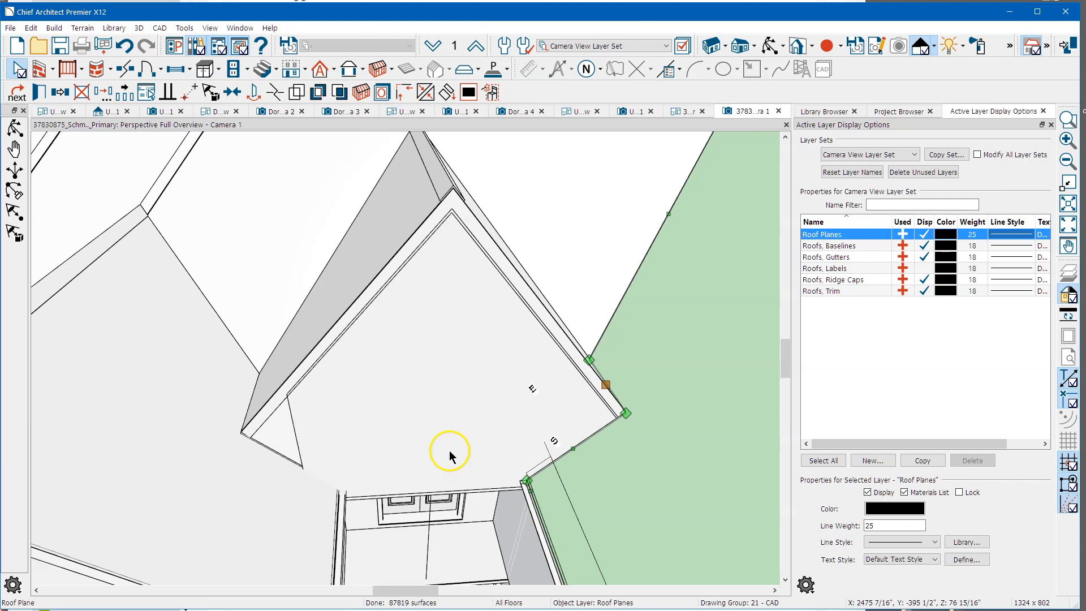
pyautogui.press('Escape')
pyautogui.click(376, 395)
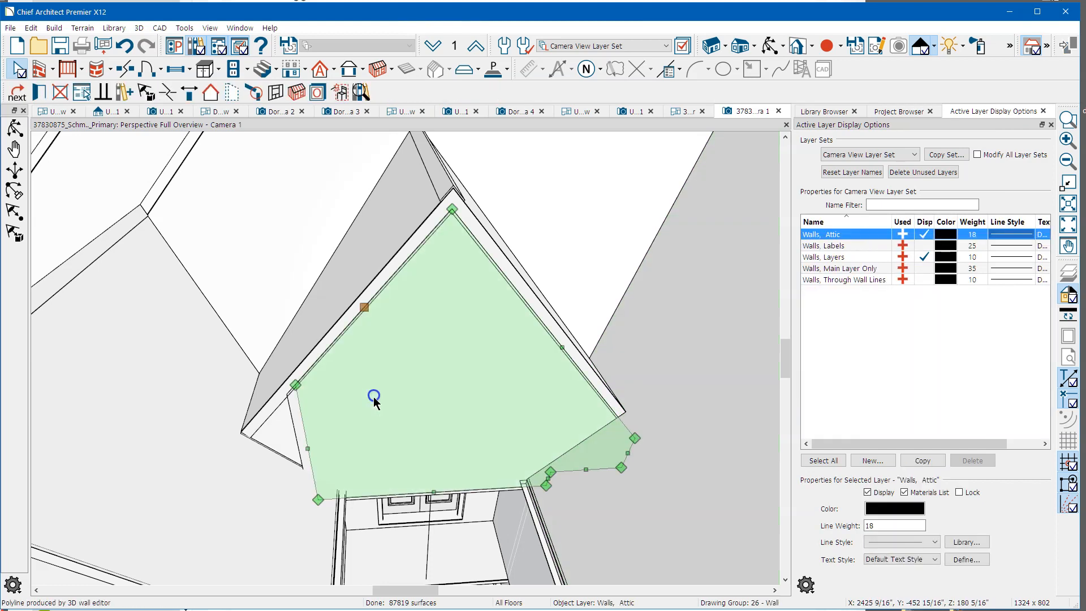
pyautogui.click(283, 432)
pyautogui.press('Escape')
pyautogui.scroll(-6, 351, 405)
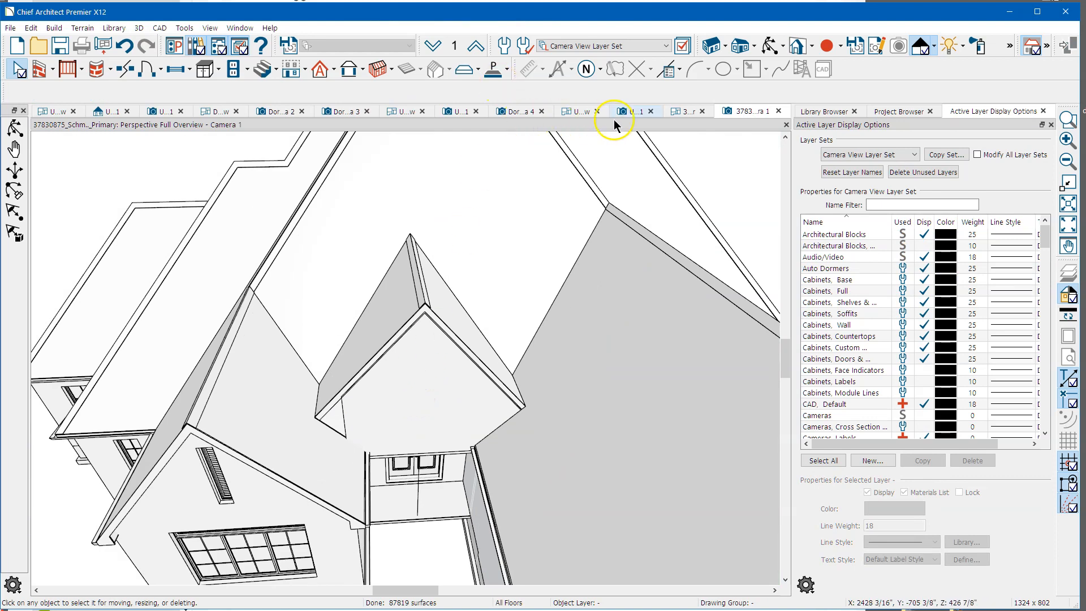
# In the floor plan, straighten the study roof plane's slanted notch edge so it lines up with the entry gable's front edge
pyautogui.click(685, 112)
pyautogui.scroll(-1, 388, 286)
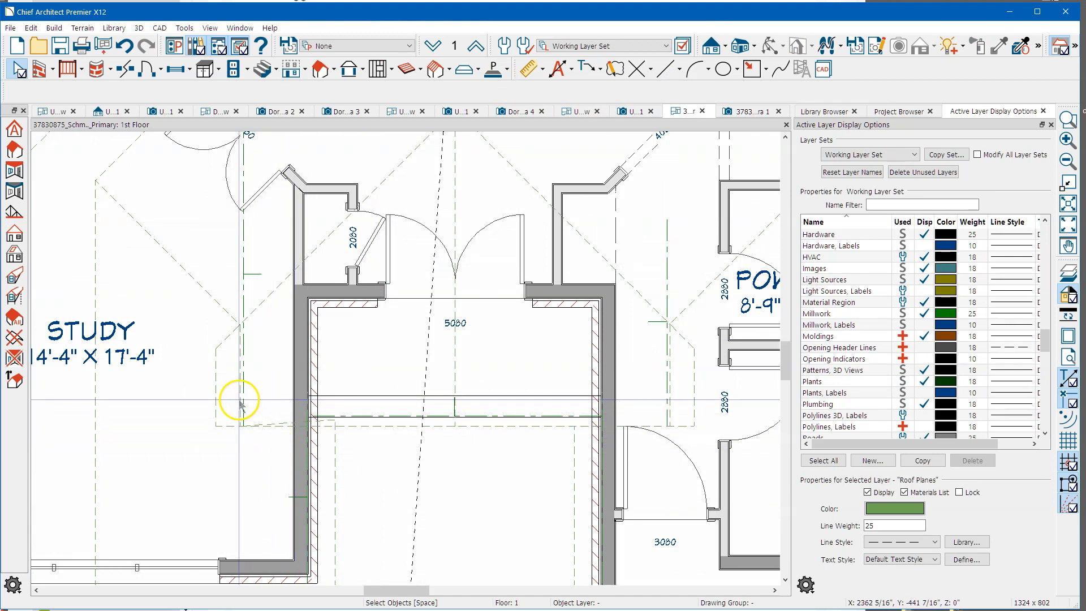
pyautogui.click(223, 308)
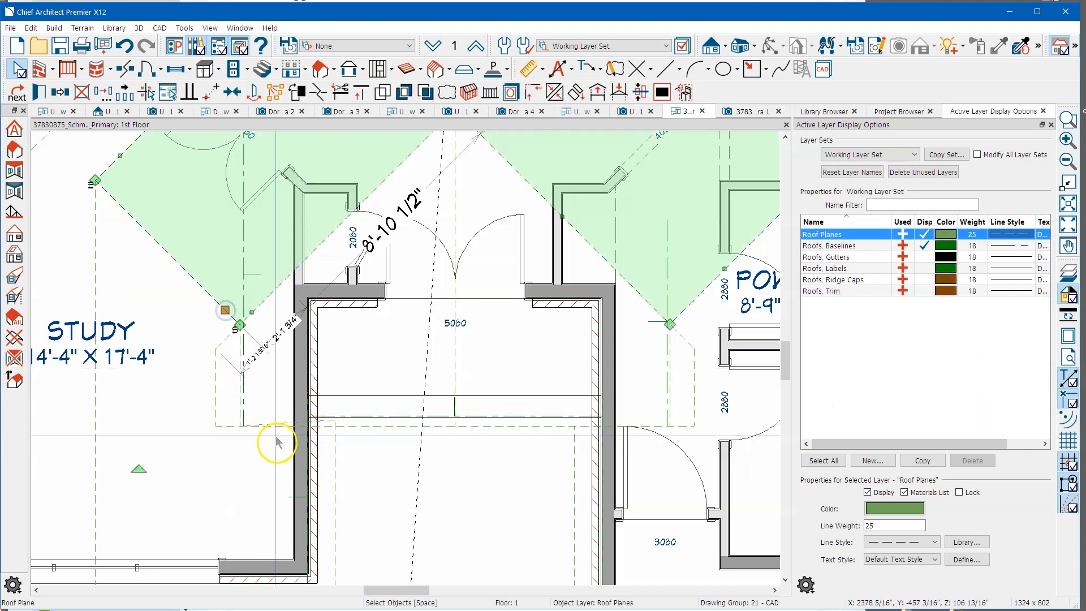
pyautogui.click(212, 304)
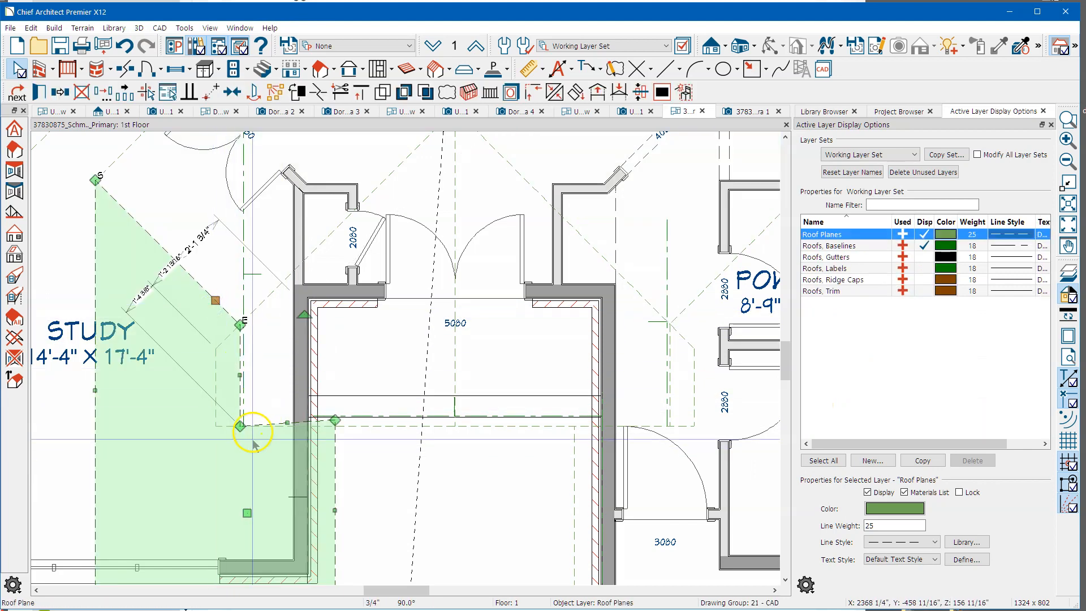
pyautogui.scroll(3, 255, 439)
pyautogui.scroll(2, 255, 439)
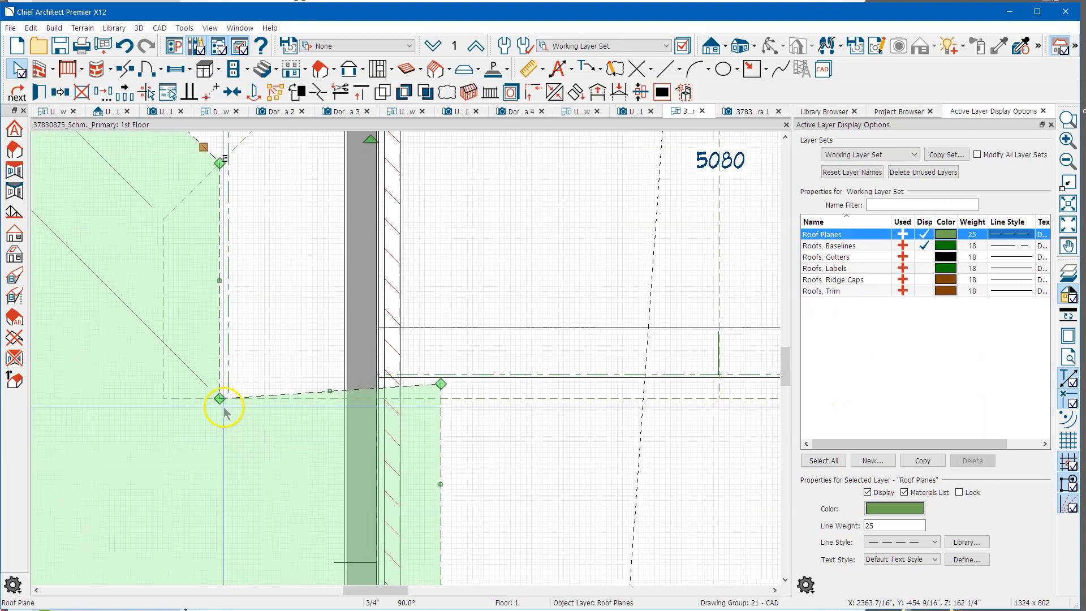
pyautogui.moveTo(217, 398); pyautogui.dragTo(220, 379)
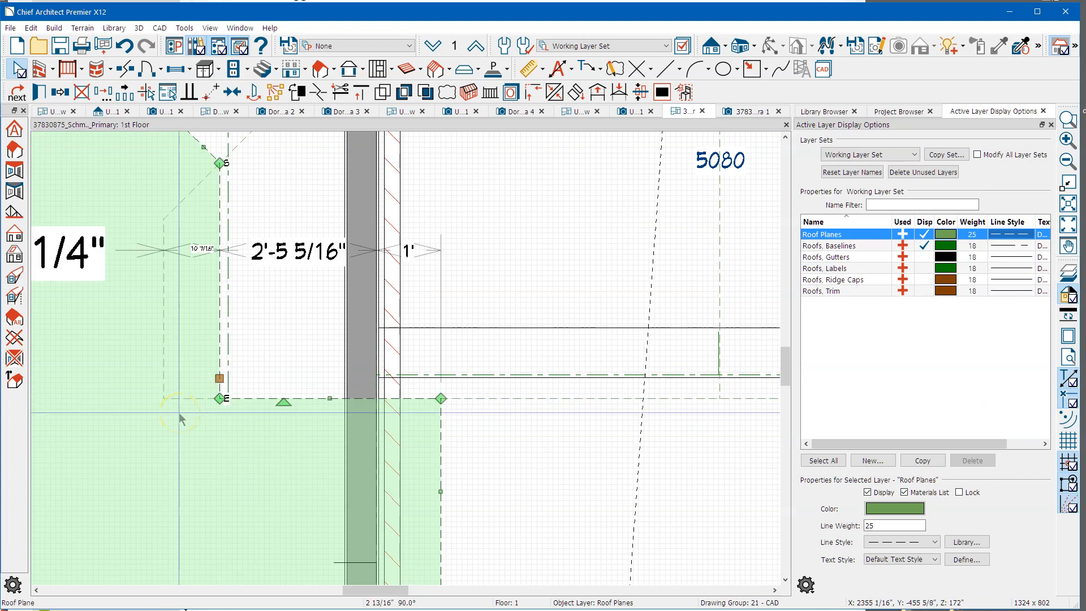
# Extend the front edges of both entry gable roof planes forward to an overhang of about 8 1/2"
pyautogui.scroll(-3, 165, 364)
pyautogui.scroll(-2, 109, 365)
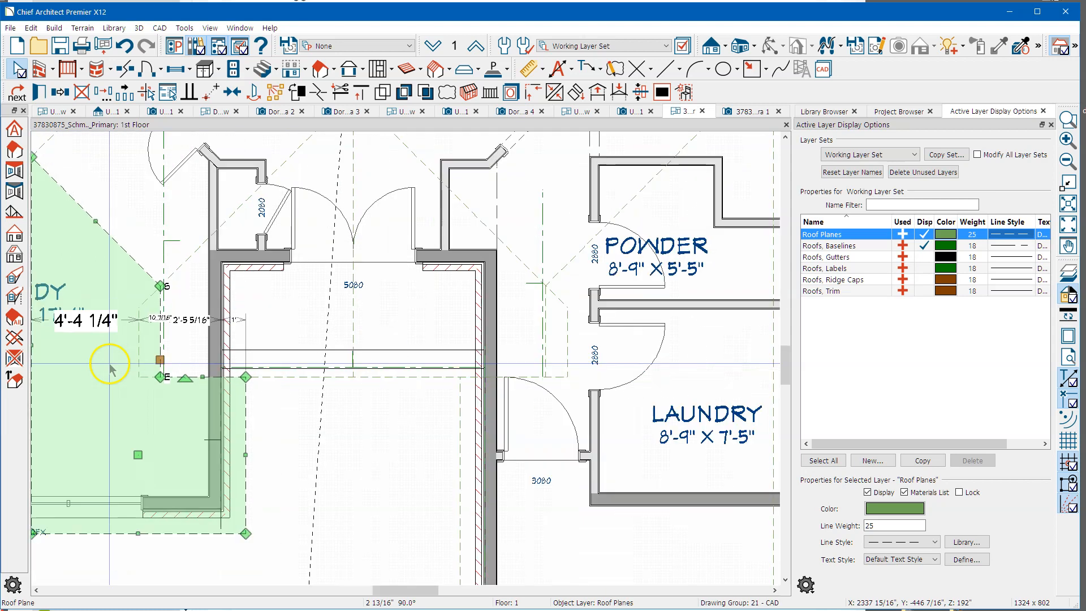
pyautogui.scroll(3, 567, 388)
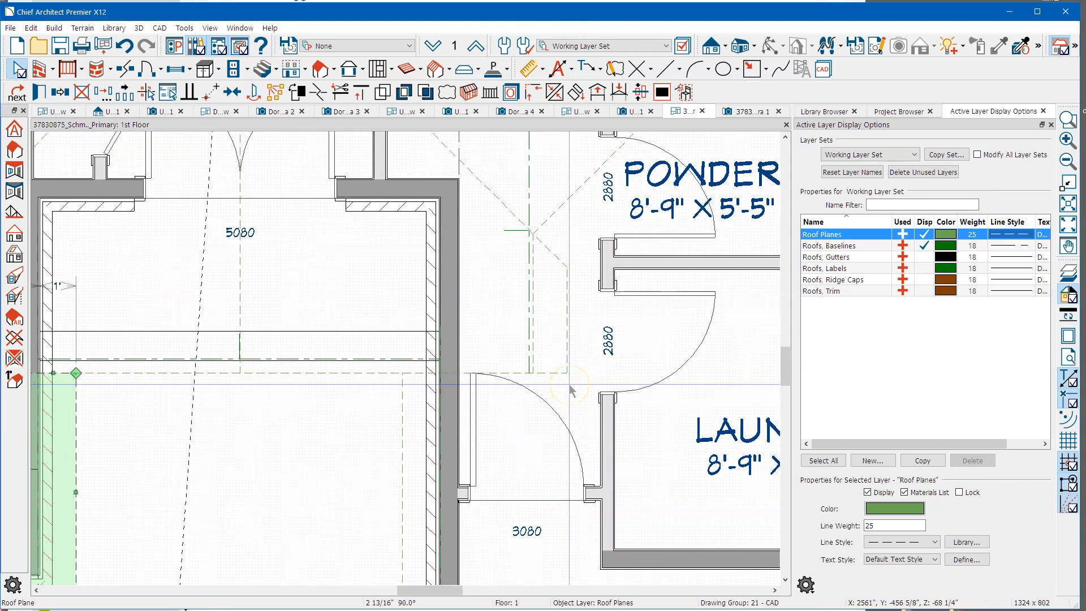
pyautogui.click(558, 374)
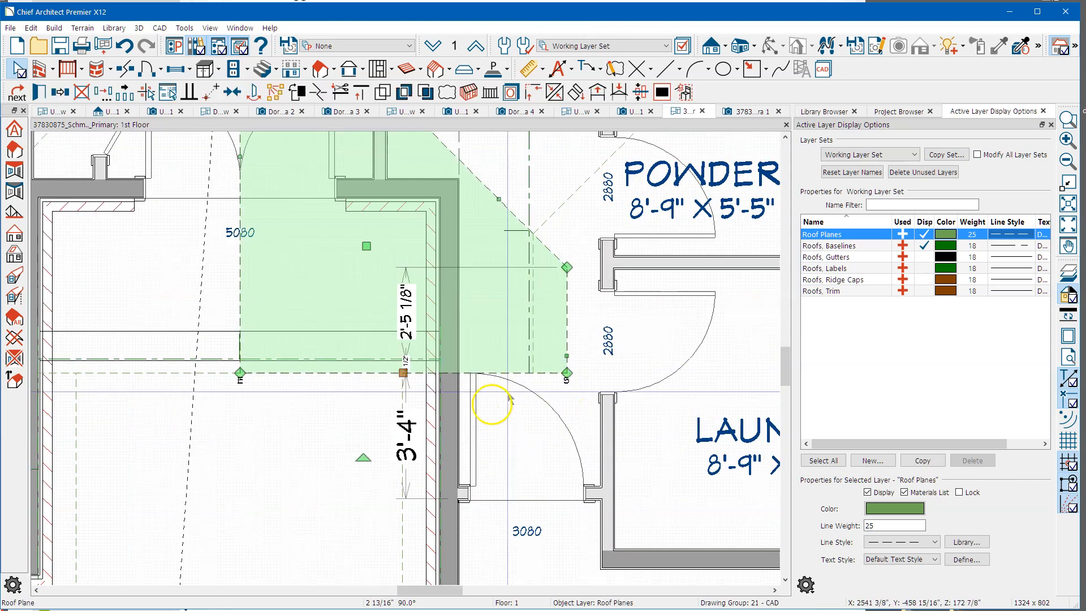
pyautogui.click(334, 405)
pyautogui.click(299, 373)
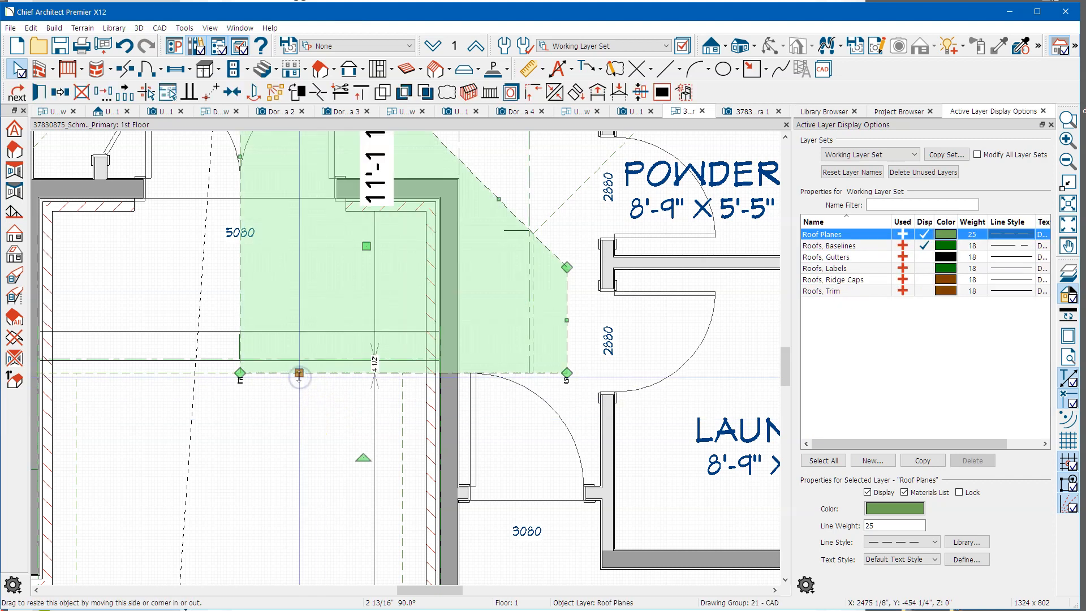
pyautogui.moveTo(299, 374); pyautogui.dragTo(300, 385)
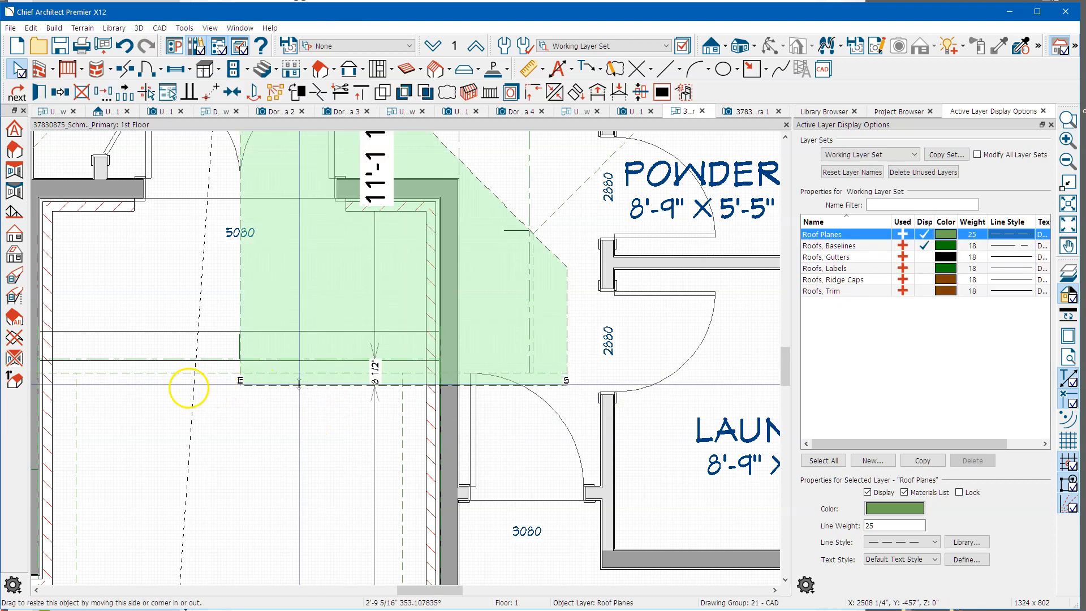
pyautogui.click(164, 375)
pyautogui.moveTo(235, 386); pyautogui.dragTo(266, 388)
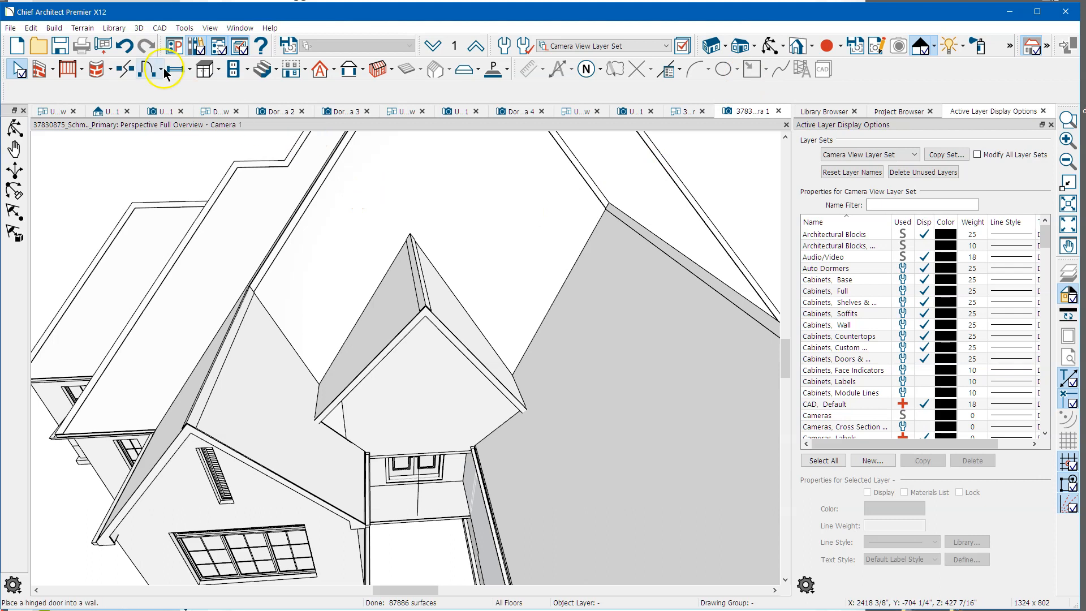
# Set the 3D camera view's rendering technique to Standard and view the entry gable from a lower angle at the front of the house
pyautogui.click(140, 29)
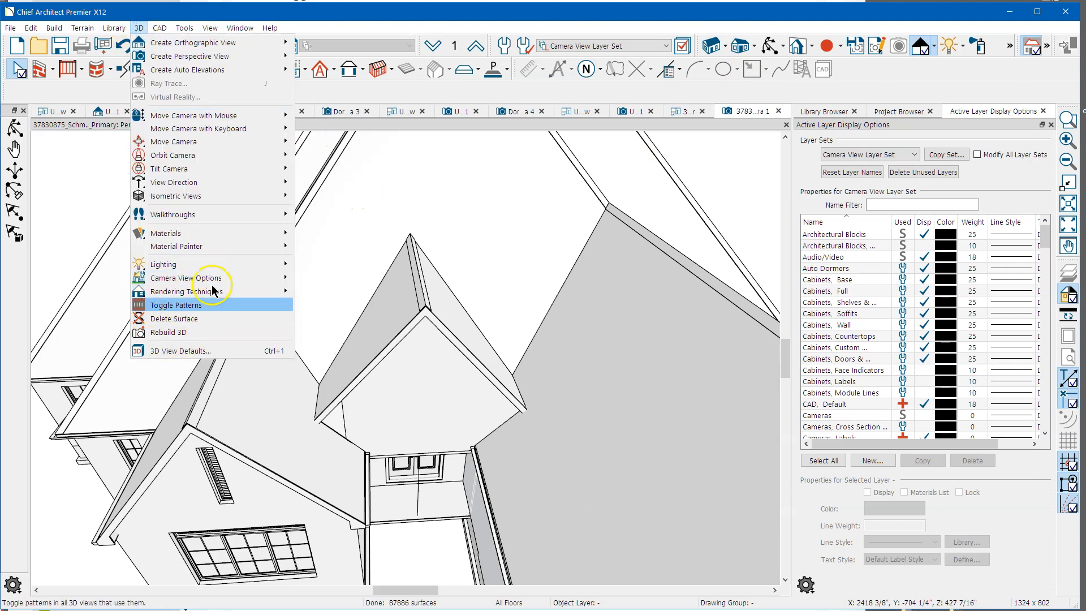
pyautogui.click(365, 20)
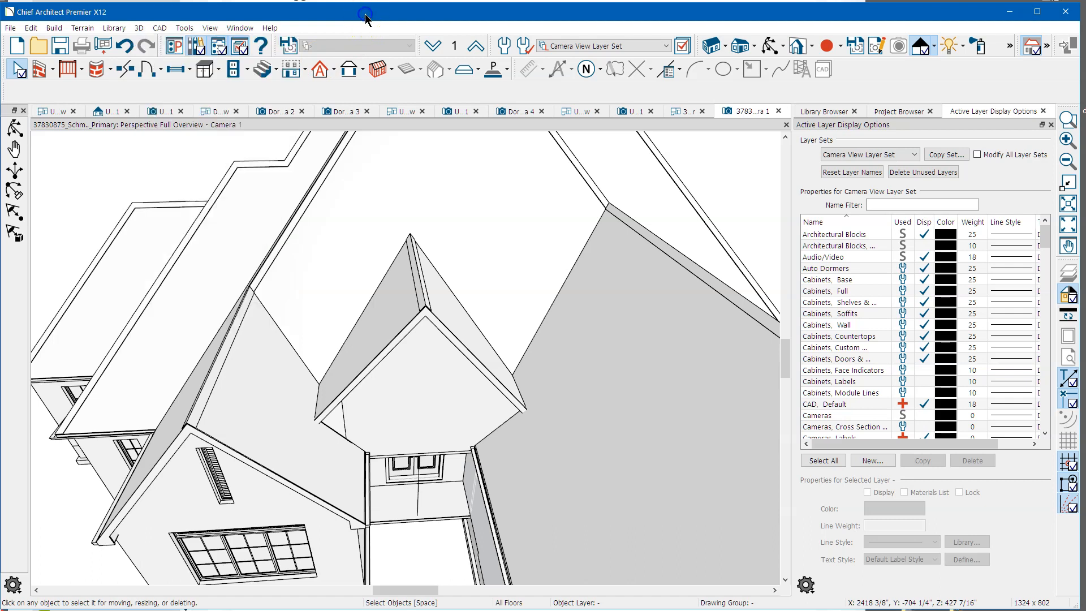
pyautogui.scroll(-2, 110, 385)
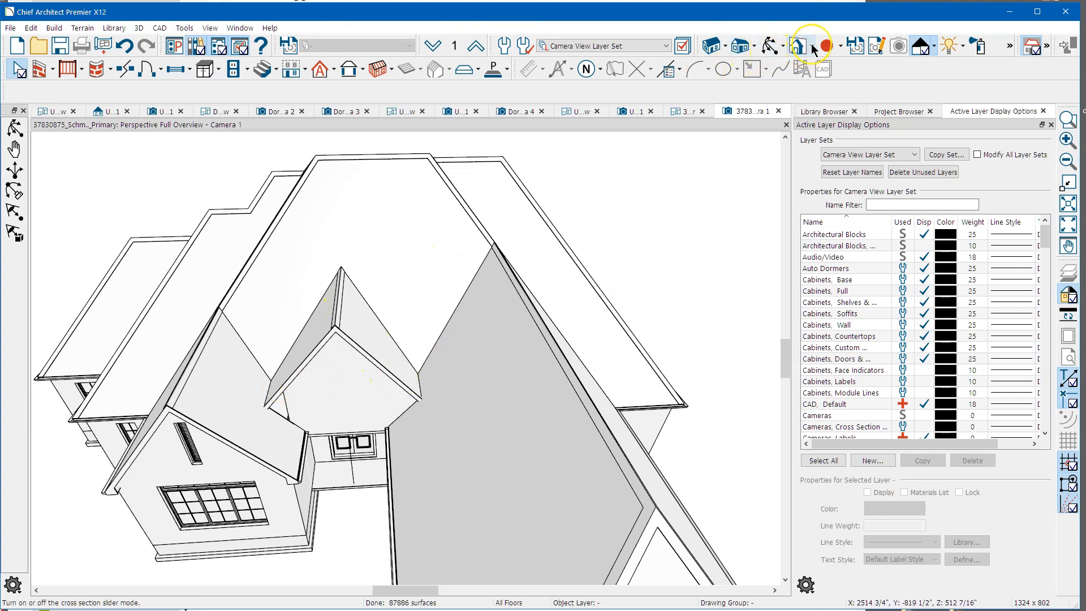
pyautogui.click(934, 45)
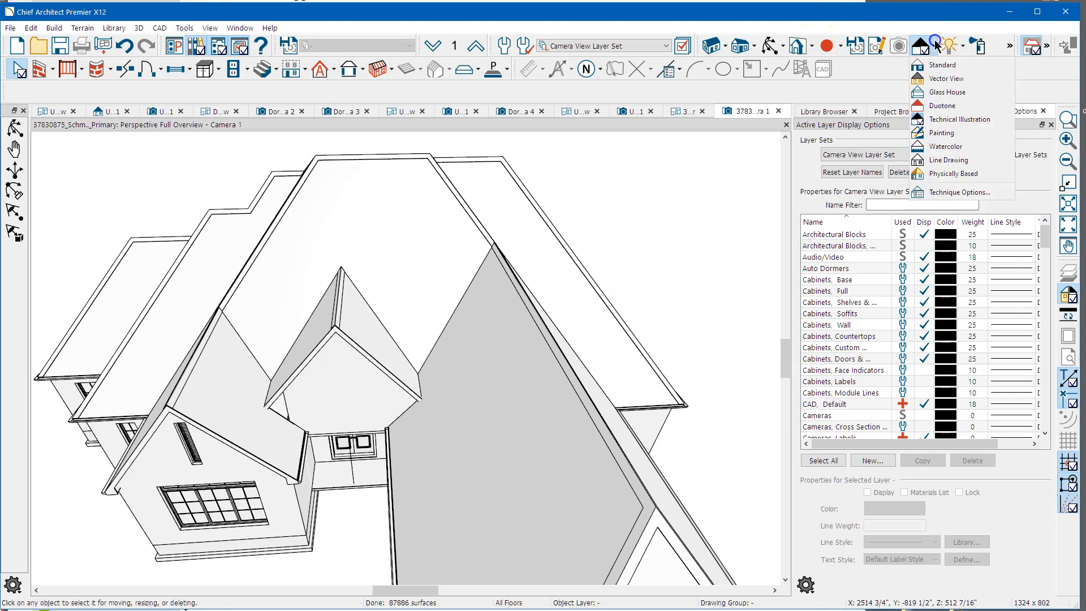
pyautogui.click(939, 65)
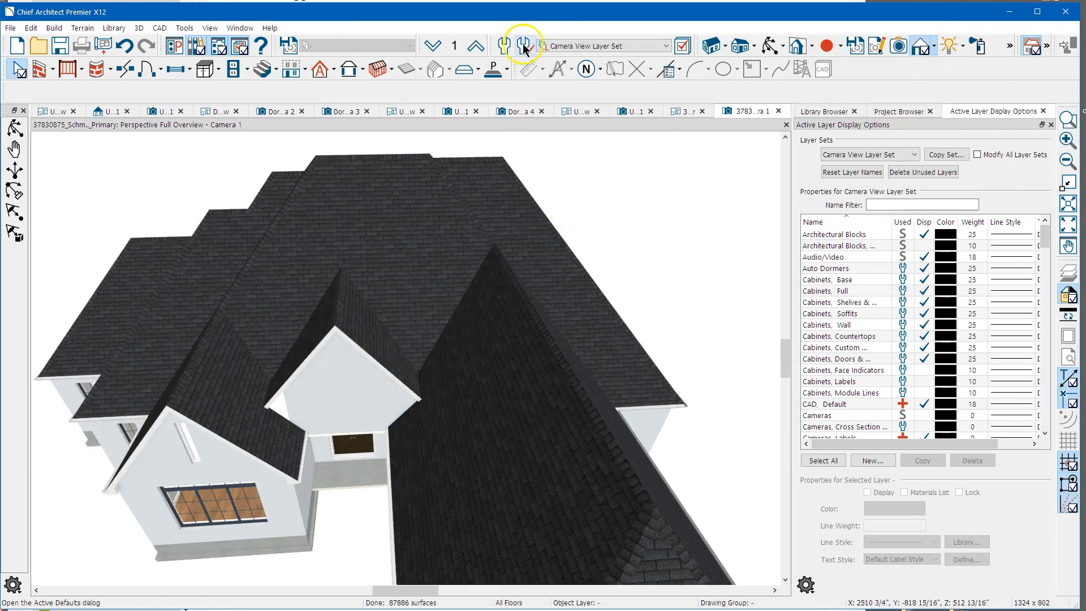
pyautogui.click(767, 48)
pyautogui.moveTo(380, 317); pyautogui.dragTo(382, 238)
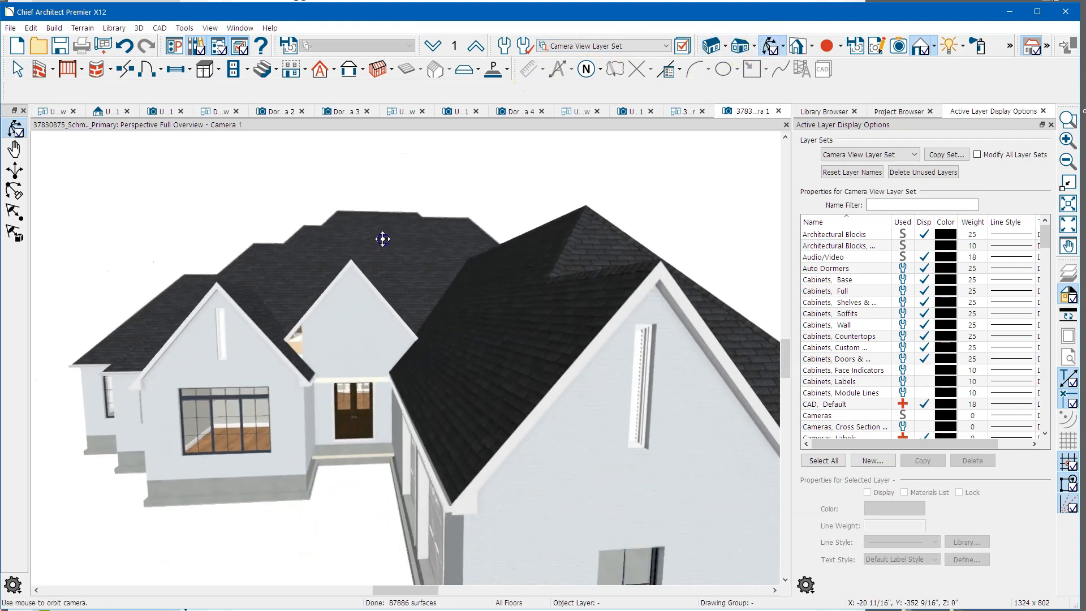
# Extend the entry gable's attic wall out to the study-side roof corner to fill the gap, accepting that the wall will not regenerate automatically
pyautogui.moveTo(286, 305); pyautogui.dragTo(282, 377)
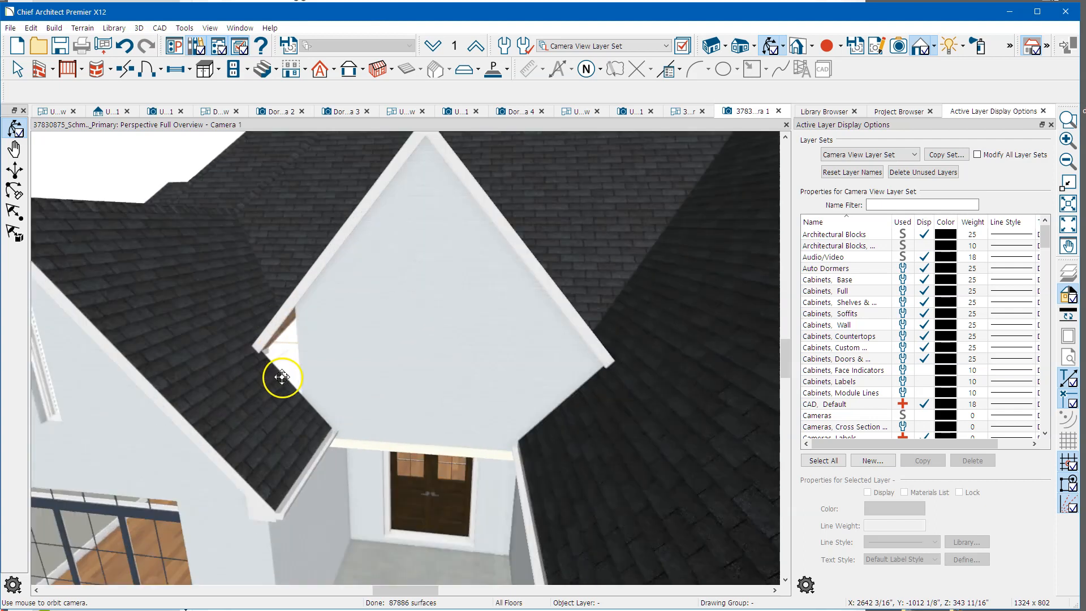
pyautogui.scroll(3, 282, 376)
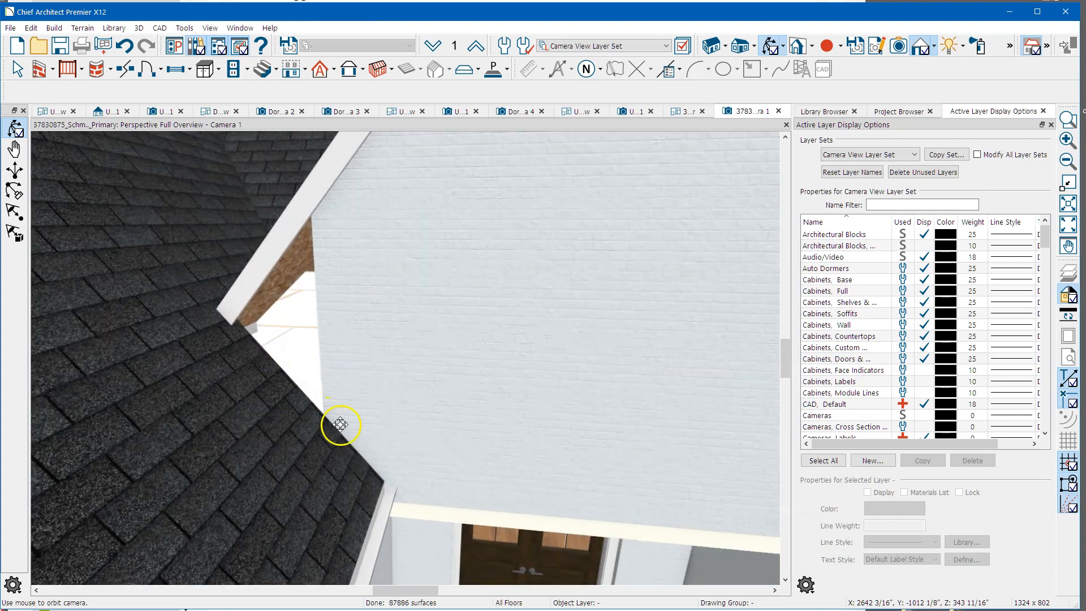
pyautogui.moveTo(340, 424); pyautogui.dragTo(284, 432)
pyautogui.press('space')
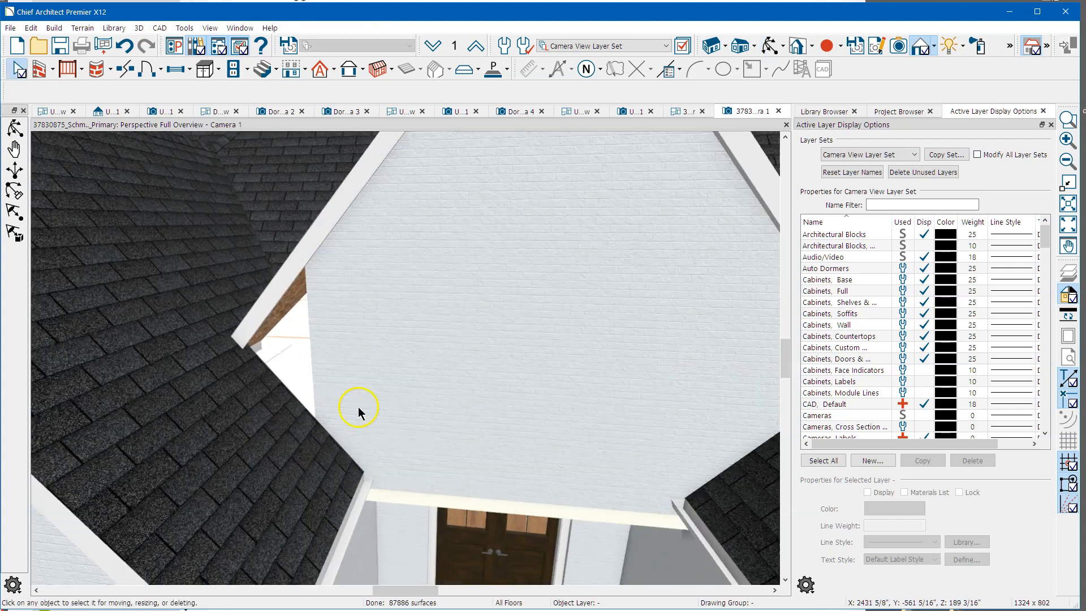
pyautogui.click(351, 351)
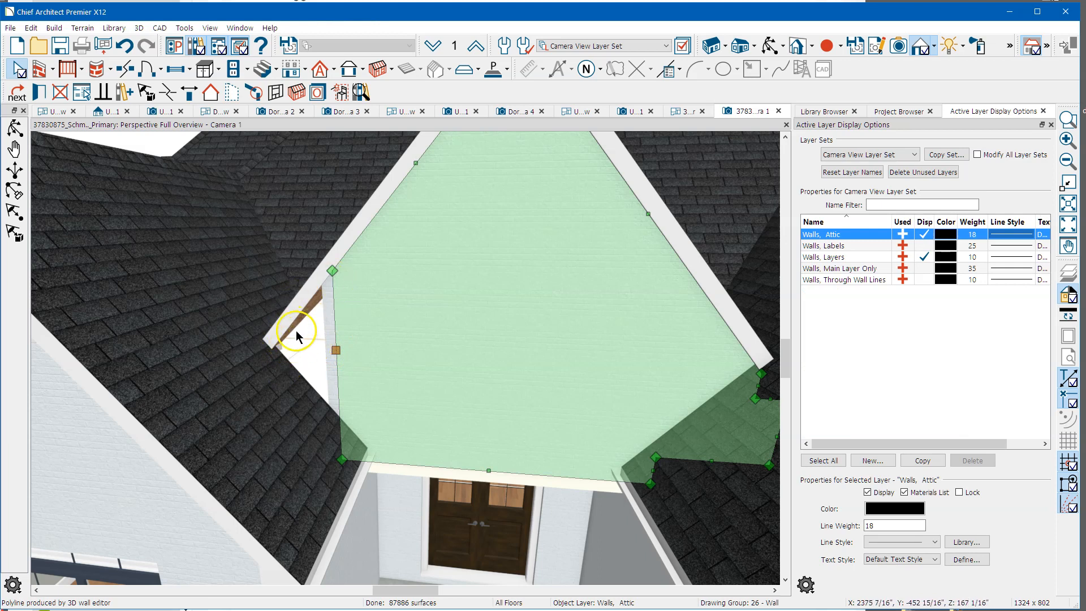
pyautogui.moveTo(336, 349); pyautogui.dragTo(272, 349)
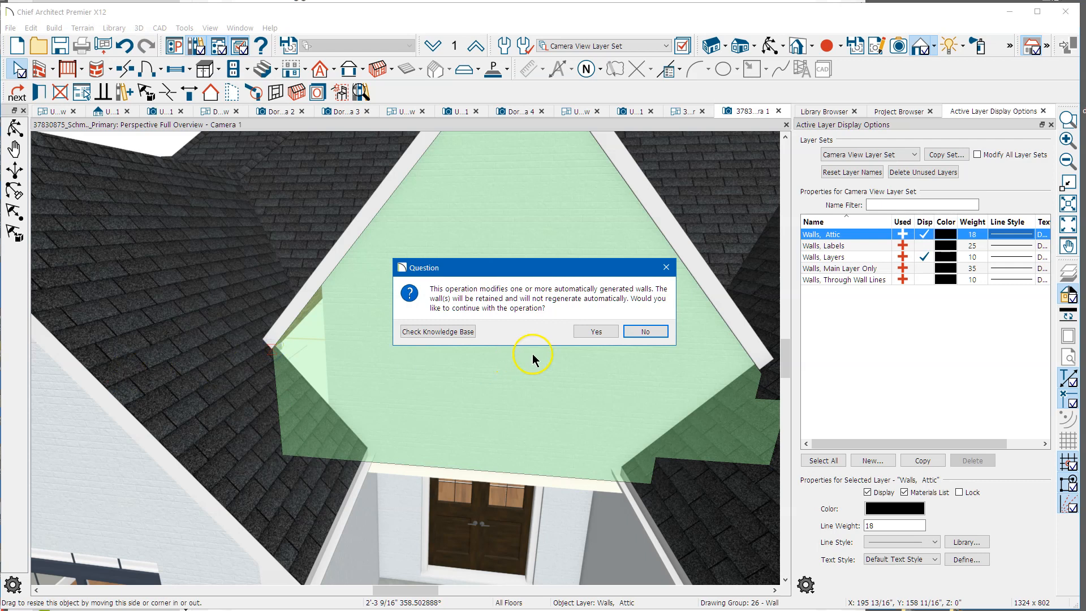
pyautogui.click(598, 332)
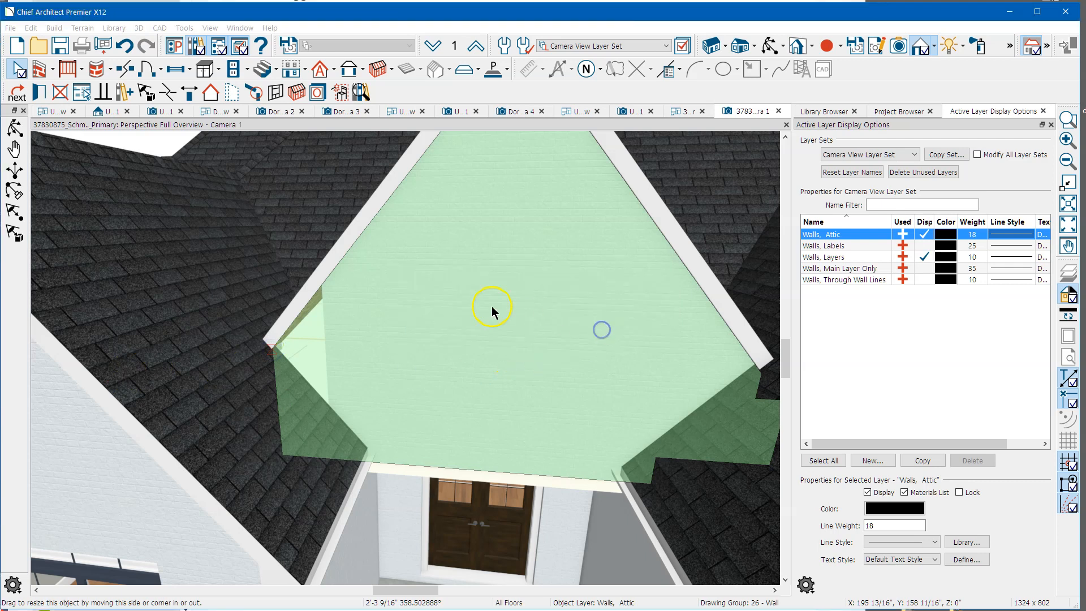
pyautogui.click(432, 299)
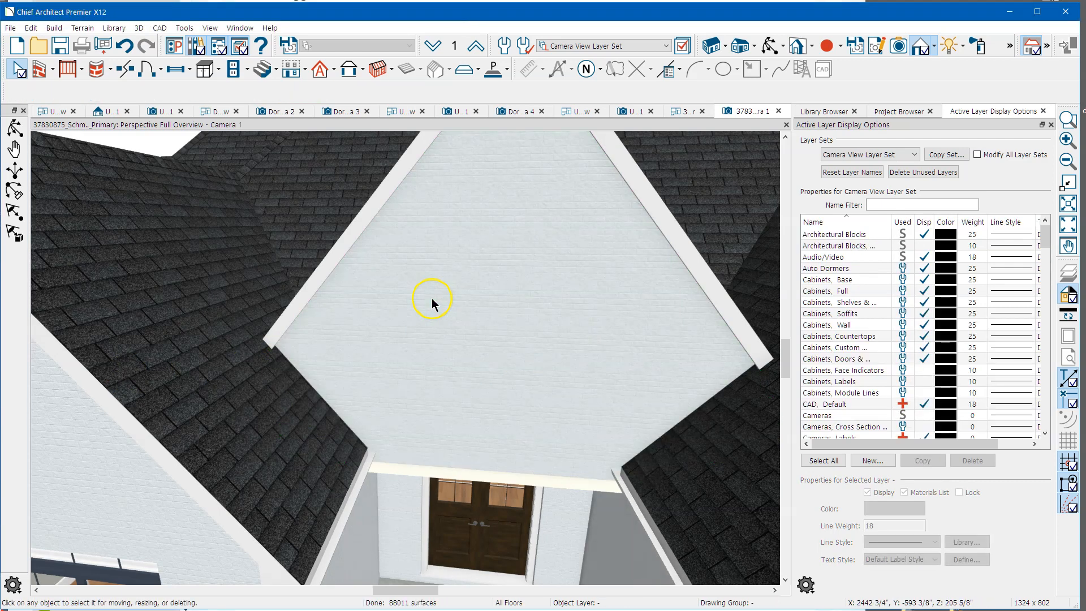
# Examine the entry gable and the front door porch up close, with the camera view's rendering technique set to Technical Illustration
pyautogui.scroll(-6, 348, 294)
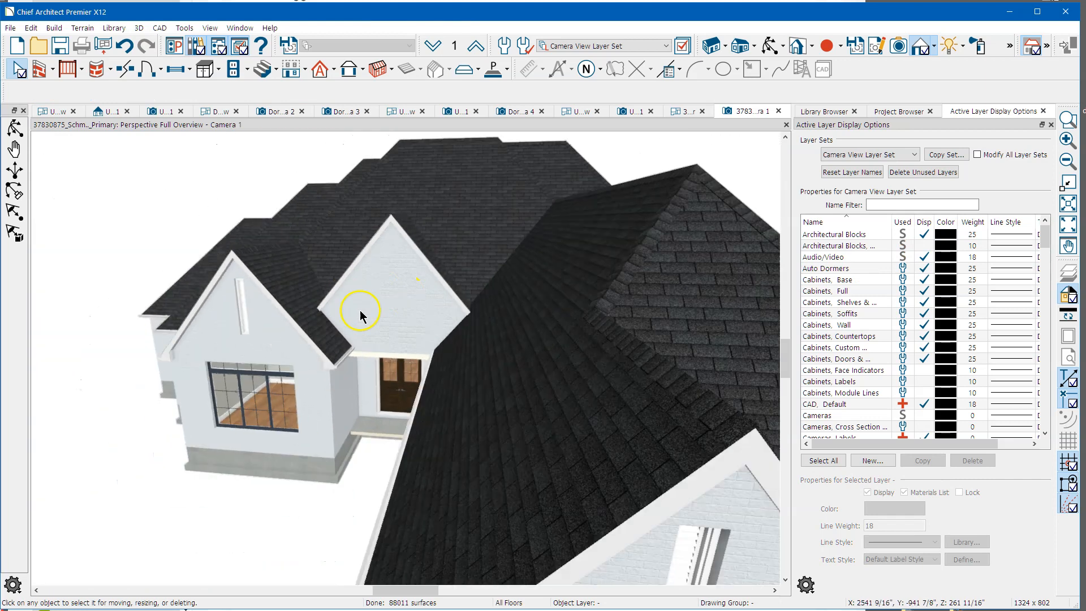
pyautogui.click(767, 48)
pyautogui.moveTo(296, 320); pyautogui.dragTo(436, 298)
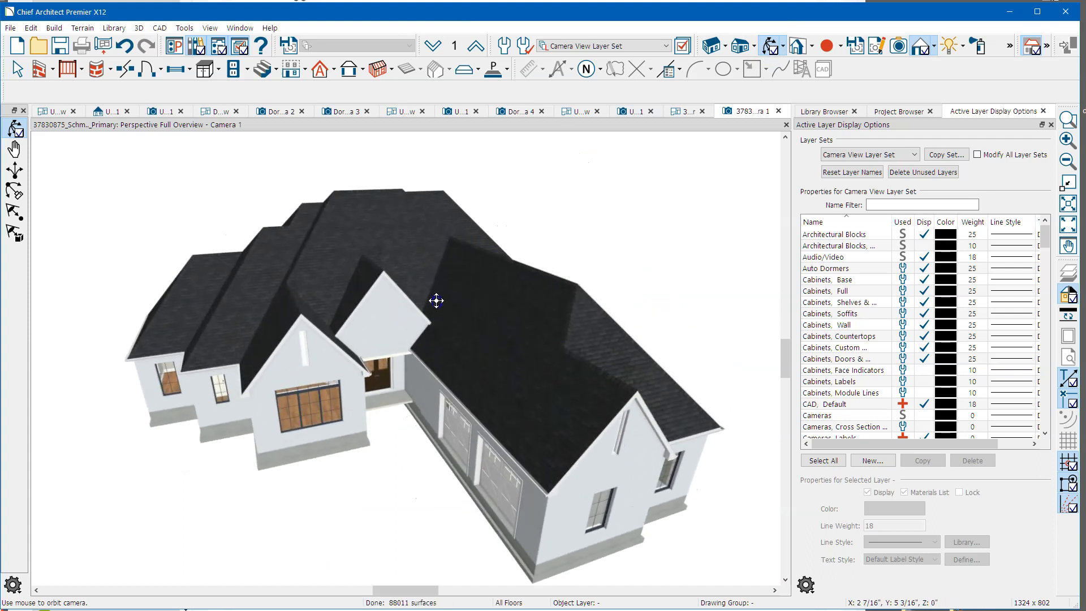
pyautogui.scroll(4, 384, 385)
pyautogui.scroll(6, 385, 385)
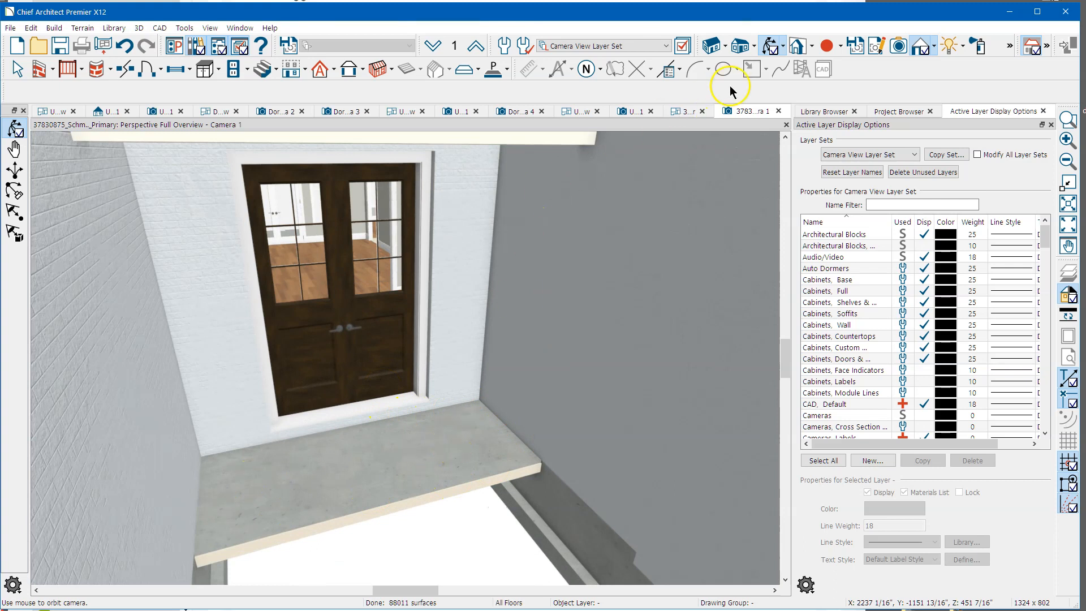
pyautogui.click(931, 47)
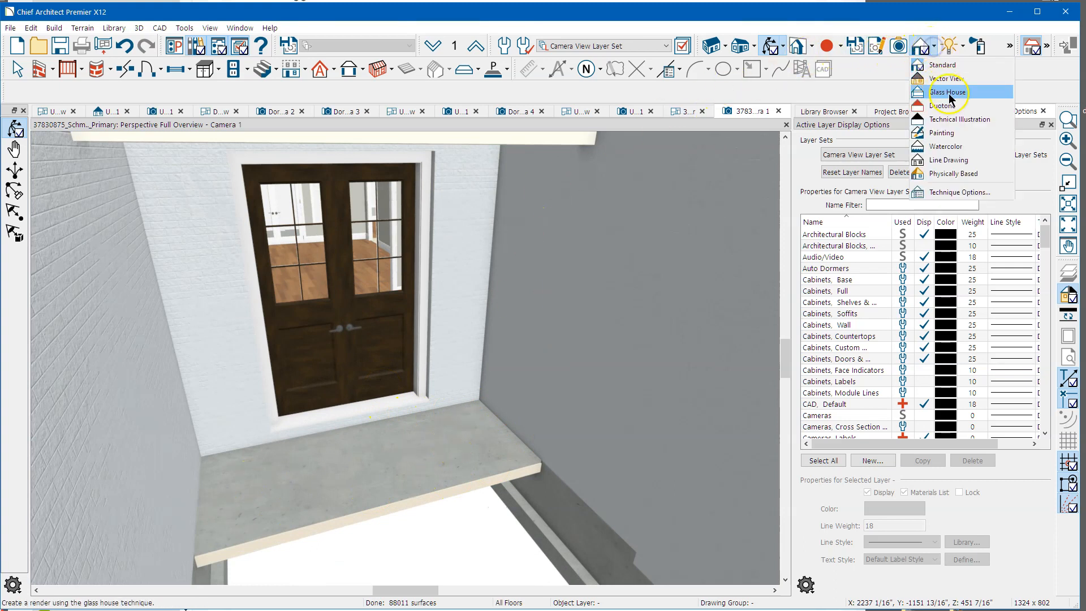
pyautogui.click(952, 118)
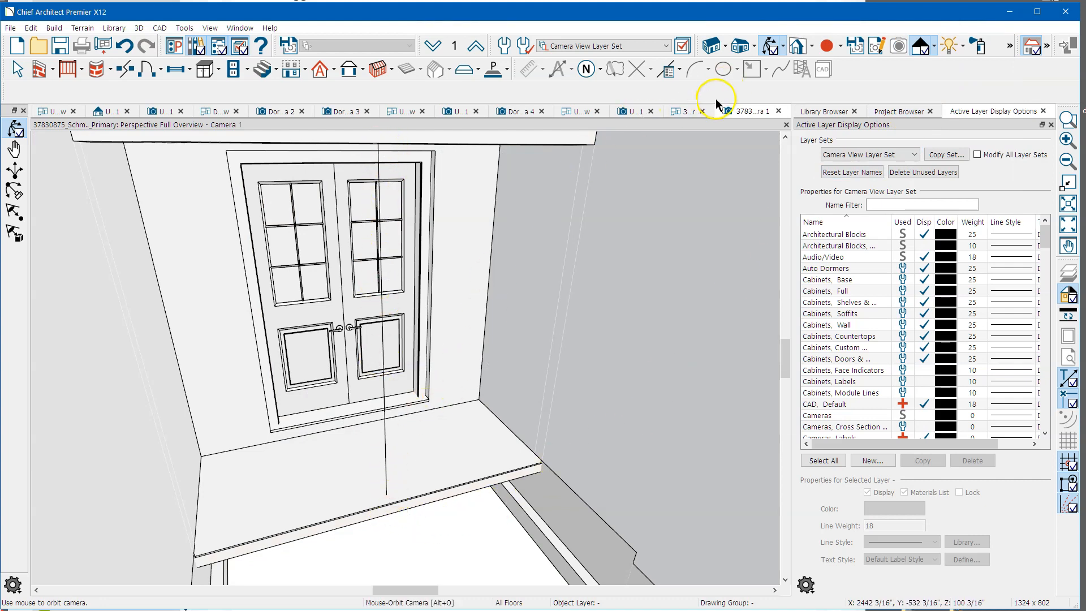
# In the floor plan, set the newel/post spacing of the front porch railing to 200" on center
pyautogui.click(688, 111)
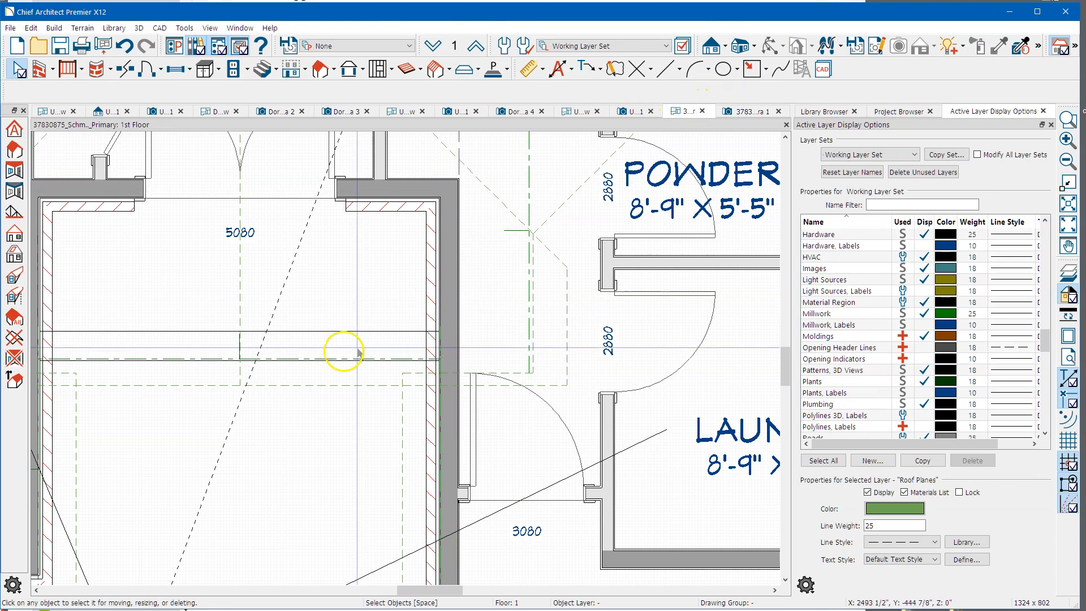
pyautogui.click(324, 345)
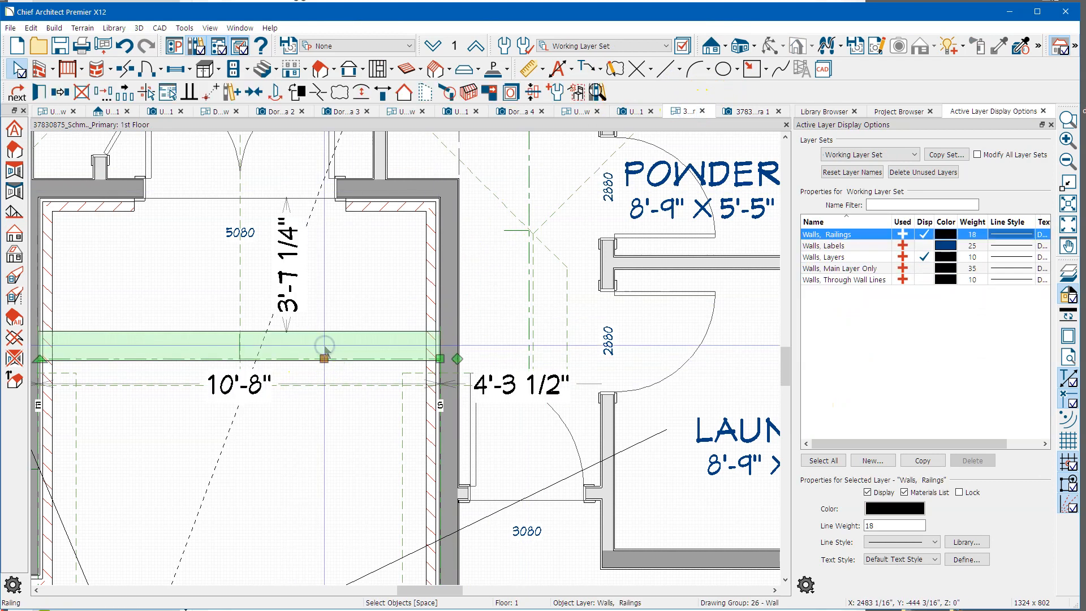
pyautogui.doubleClick(325, 351)
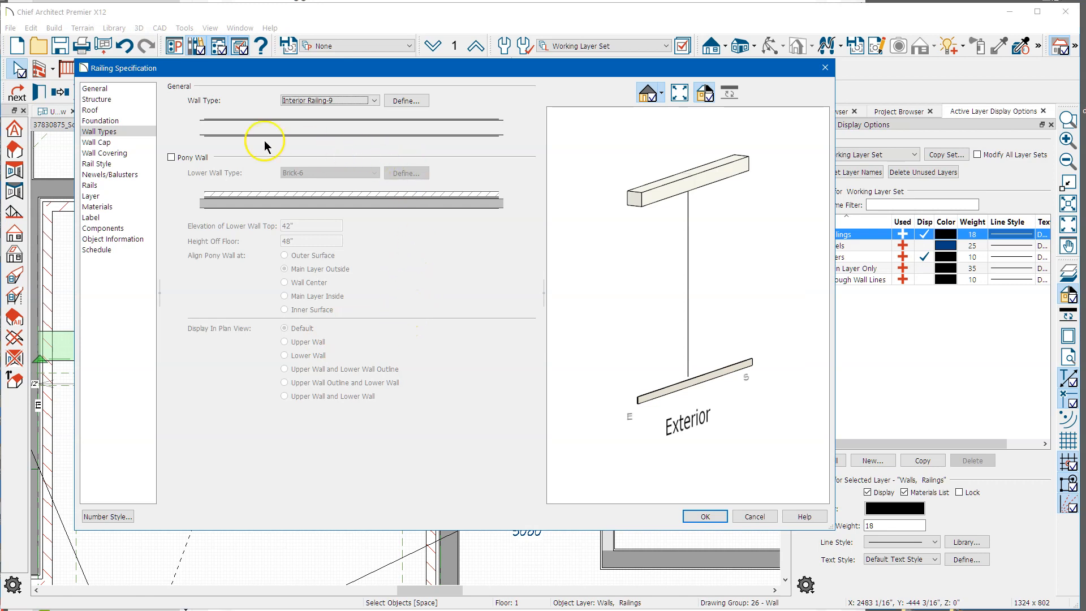
pyautogui.click(107, 165)
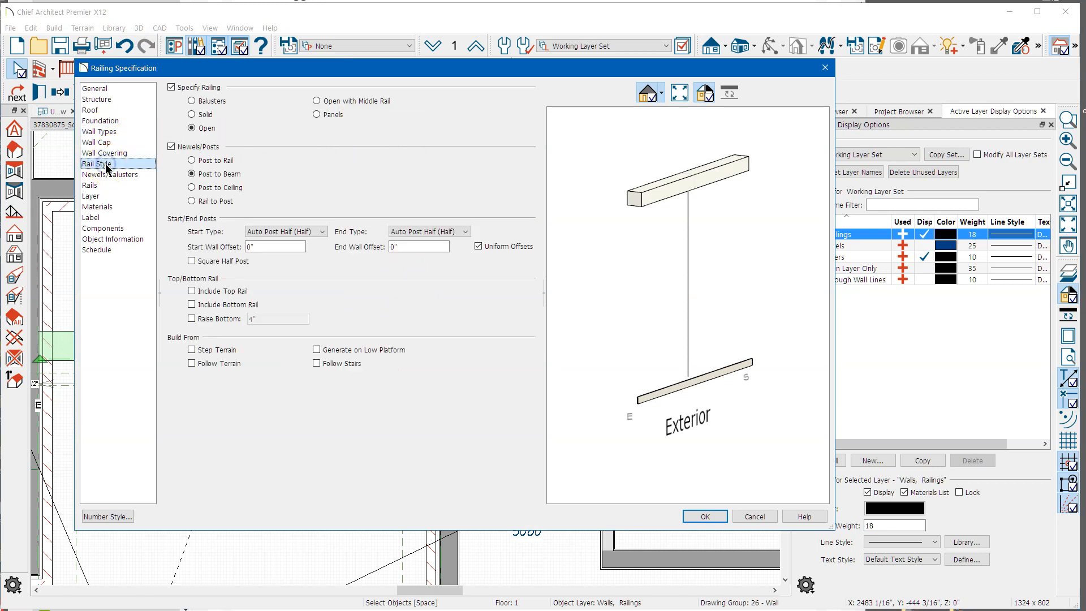
pyautogui.click(105, 175)
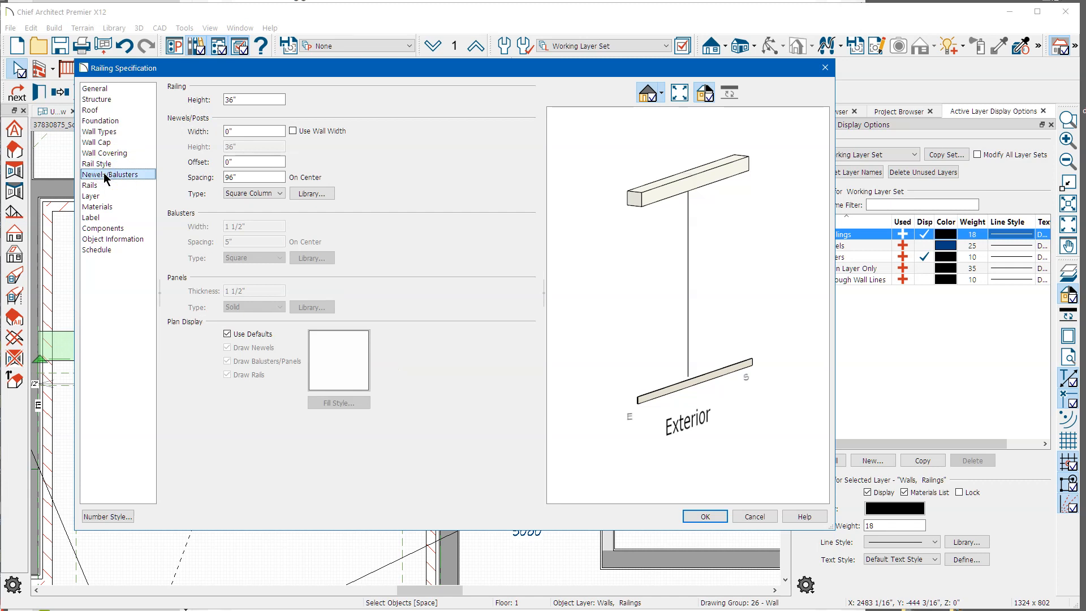
pyautogui.click(242, 178)
pyautogui.moveTo(246, 174); pyautogui.dragTo(197, 180)
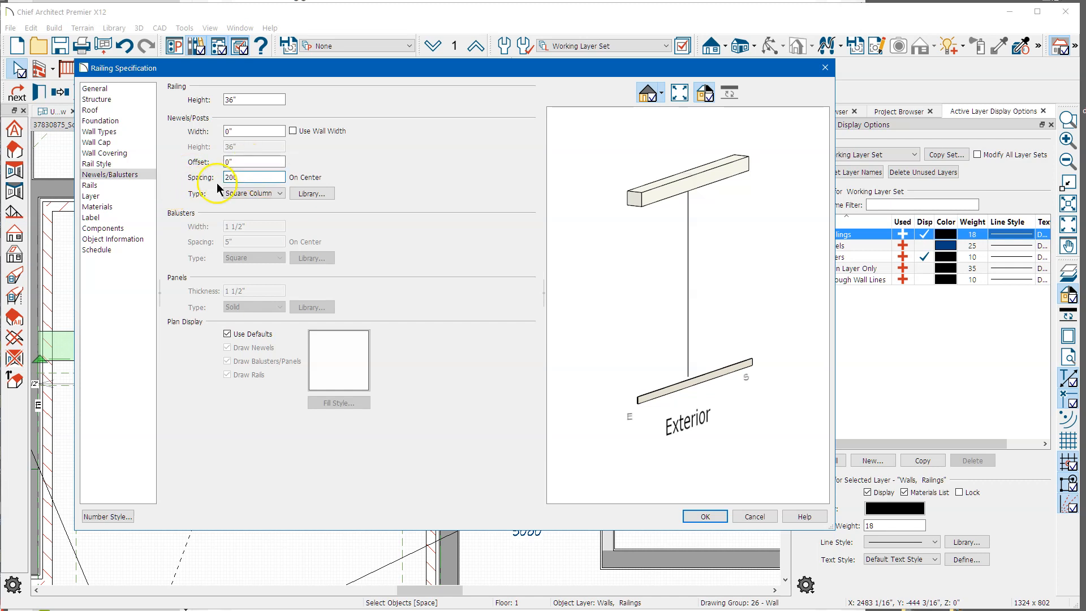
pyautogui.click(696, 516)
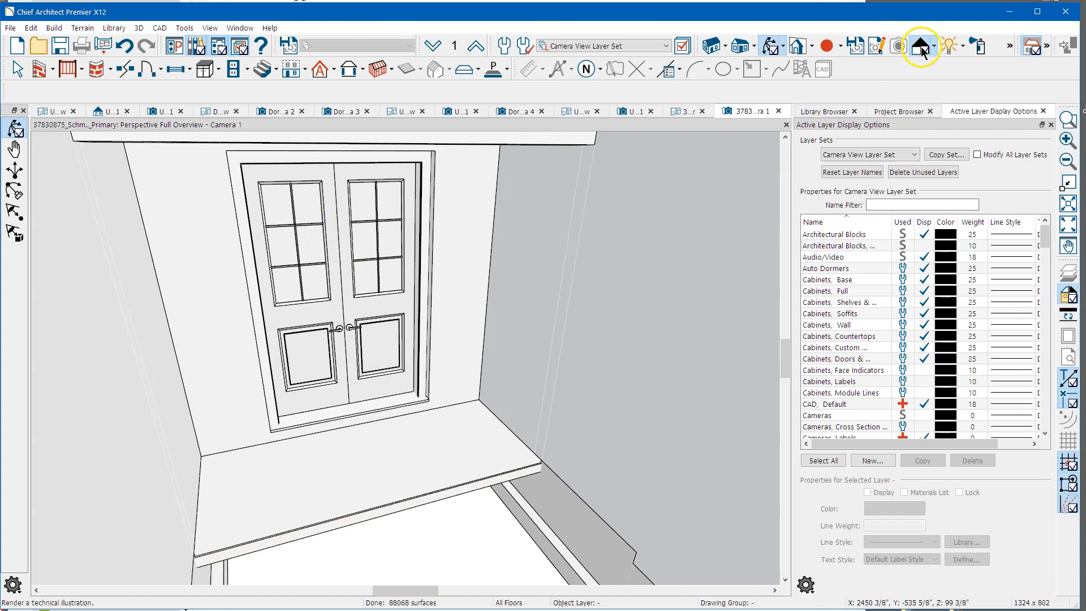
# Return the camera view's rendering technique to Standard and examine the entry gable and surrounding roof from the front and from above
pyautogui.click(935, 46)
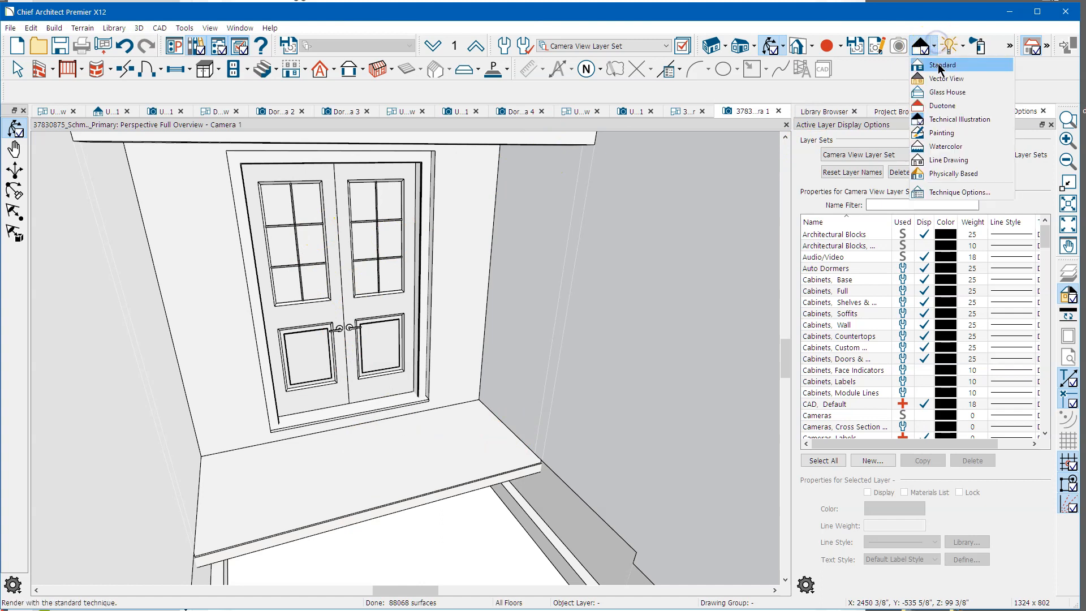
pyautogui.click(938, 66)
pyautogui.scroll(-5, 328, 388)
pyautogui.moveTo(382, 360); pyautogui.dragTo(318, 283)
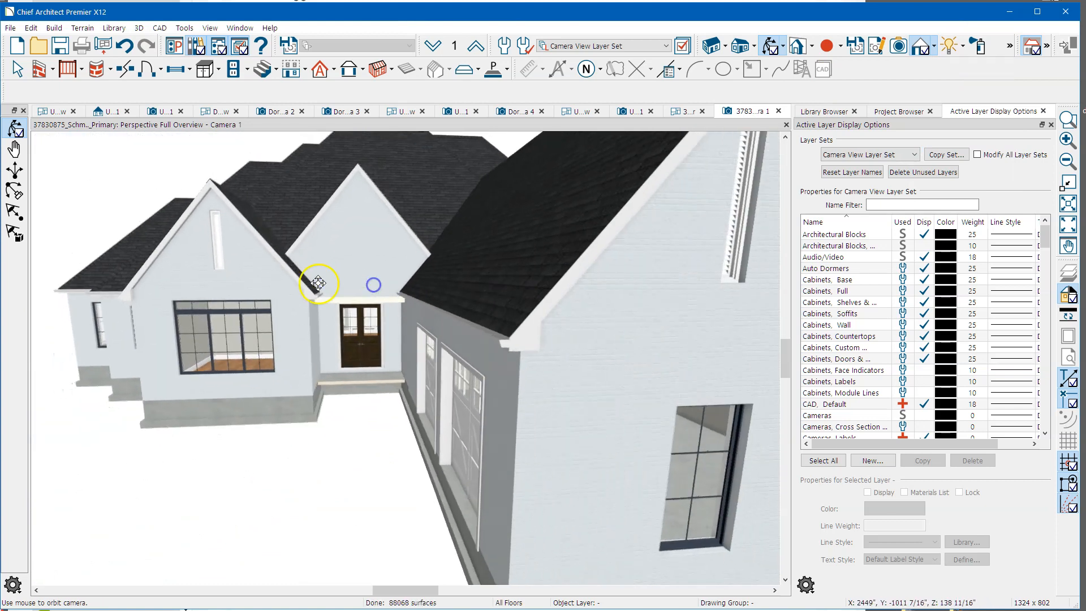
pyautogui.moveTo(354, 249); pyautogui.dragTo(385, 321)
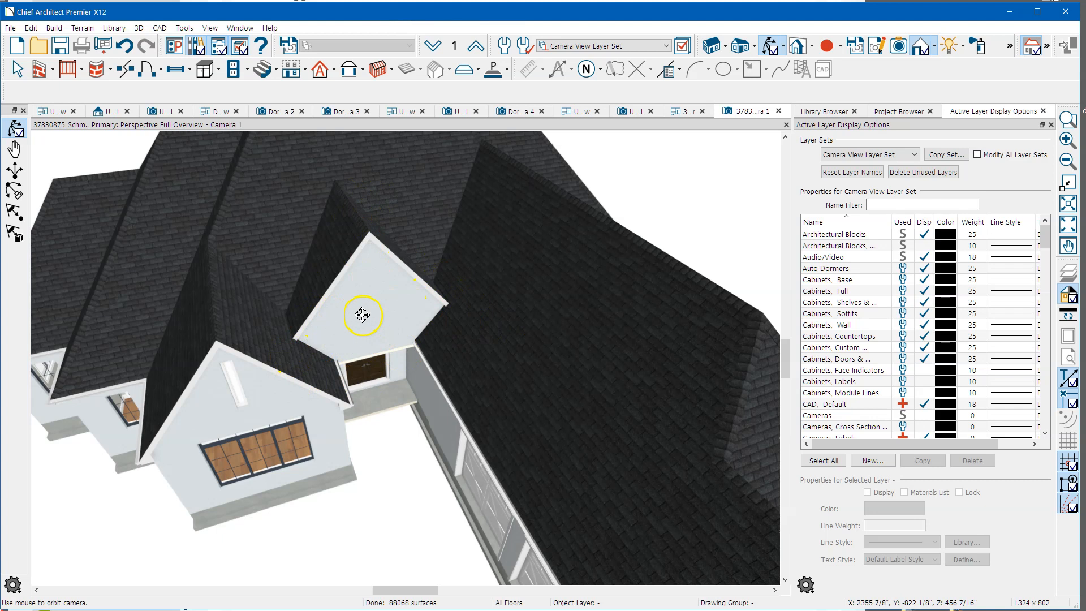
pyautogui.moveTo(359, 301); pyautogui.dragTo(364, 240)
pyautogui.scroll(-3, 351, 381)
pyautogui.moveTo(375, 290); pyautogui.dragTo(278, 353)
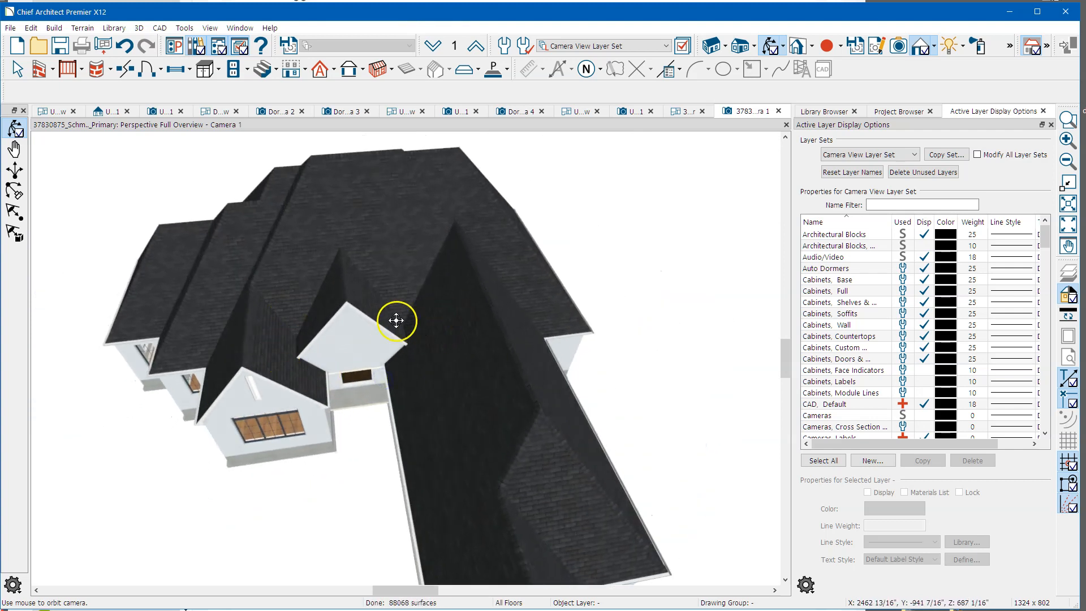
# In the first-floor plan, set the default roof pitch for new roof planes to 5 in 12
pyautogui.click(684, 111)
pyautogui.scroll(-4, 509, 293)
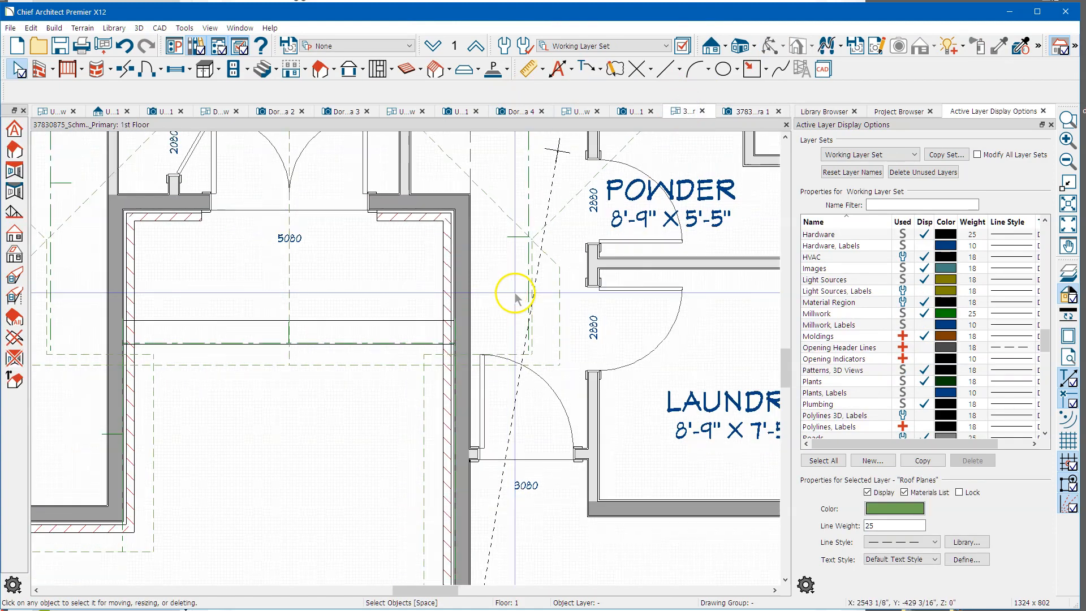
pyautogui.scroll(-2, 515, 297)
pyautogui.moveTo(371, 293); pyautogui.dragTo(419, 354, button='middle')
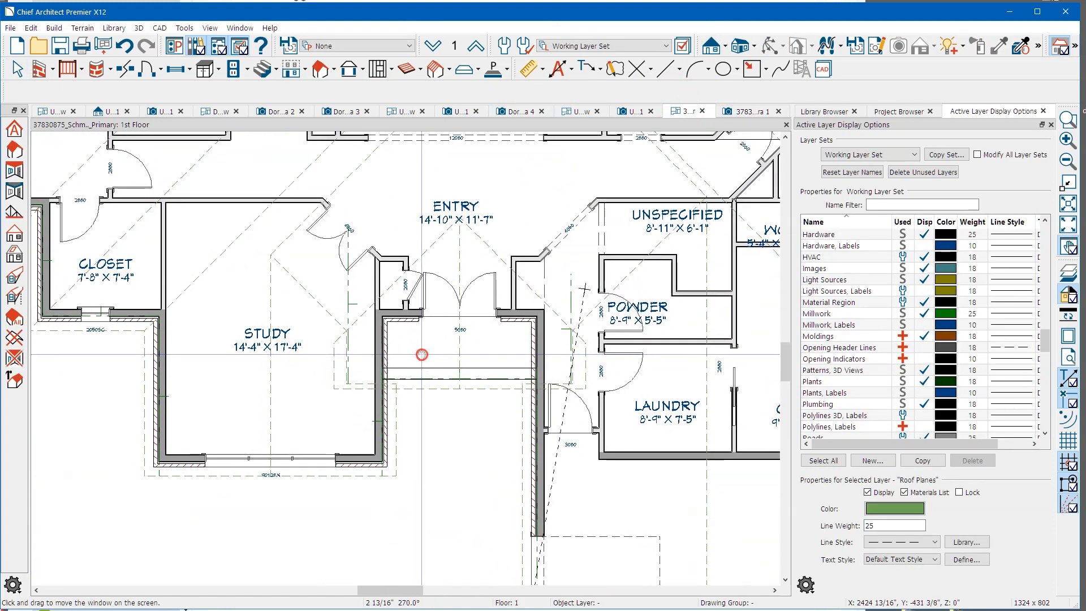
pyautogui.scroll(3, 333, 343)
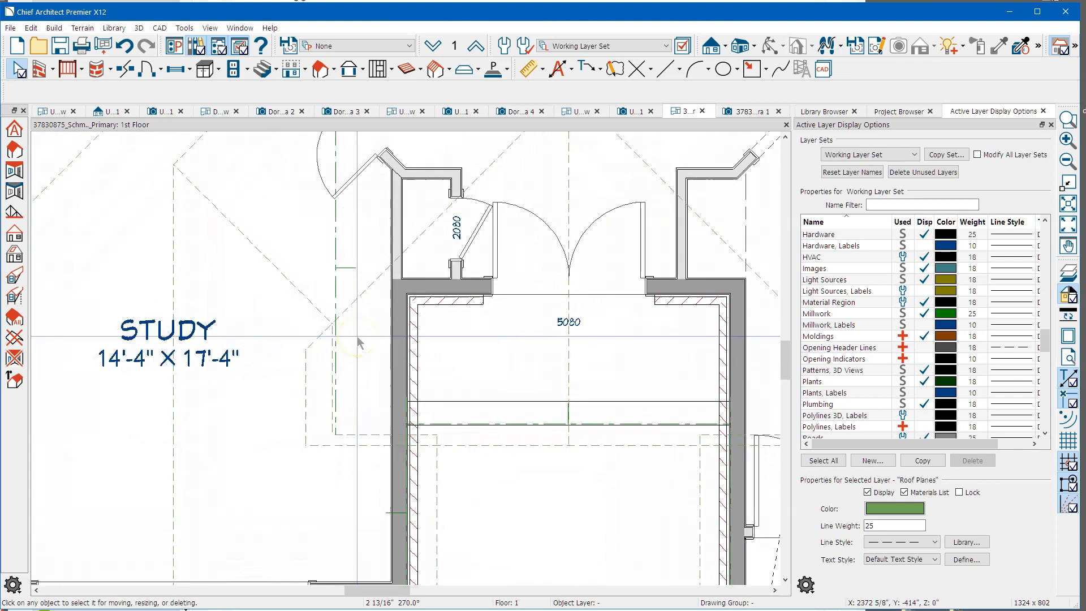
pyautogui.scroll(1, 358, 341)
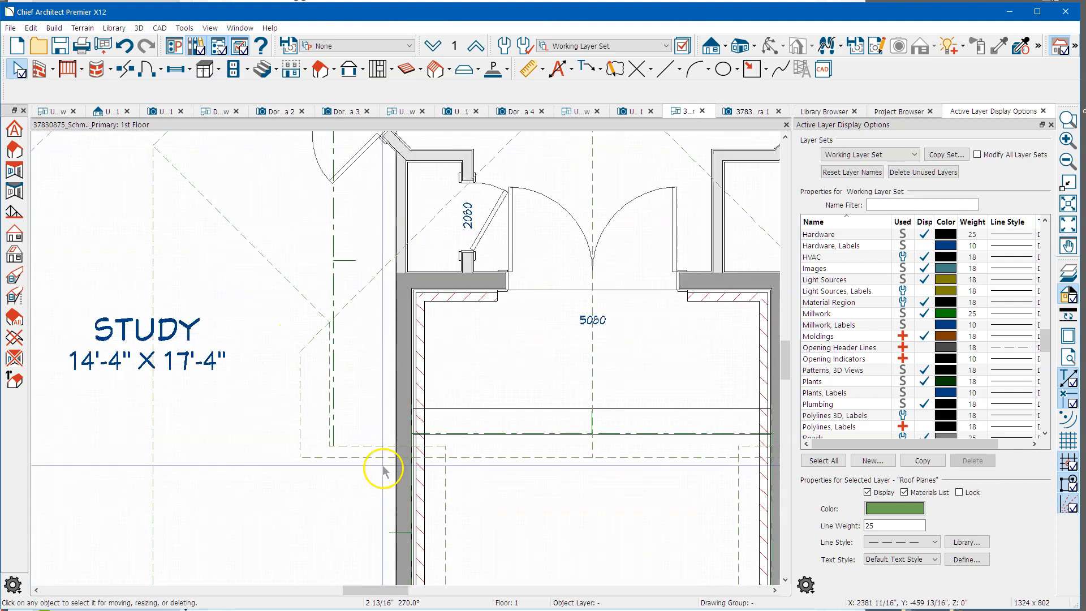
pyautogui.scroll(1, 362, 323)
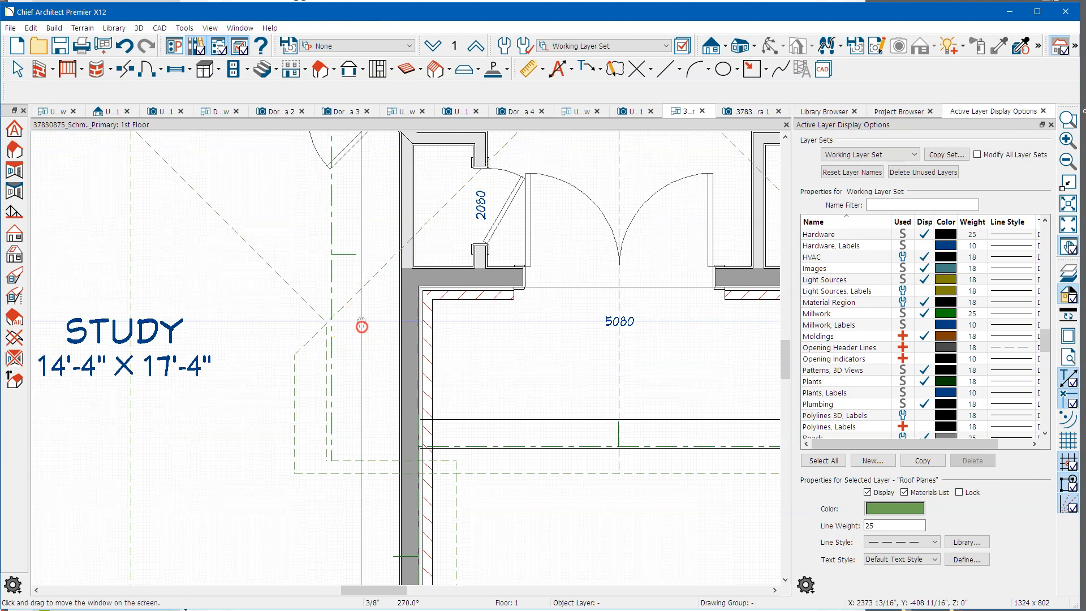
pyautogui.moveTo(364, 322); pyautogui.dragTo(356, 382, button='middle')
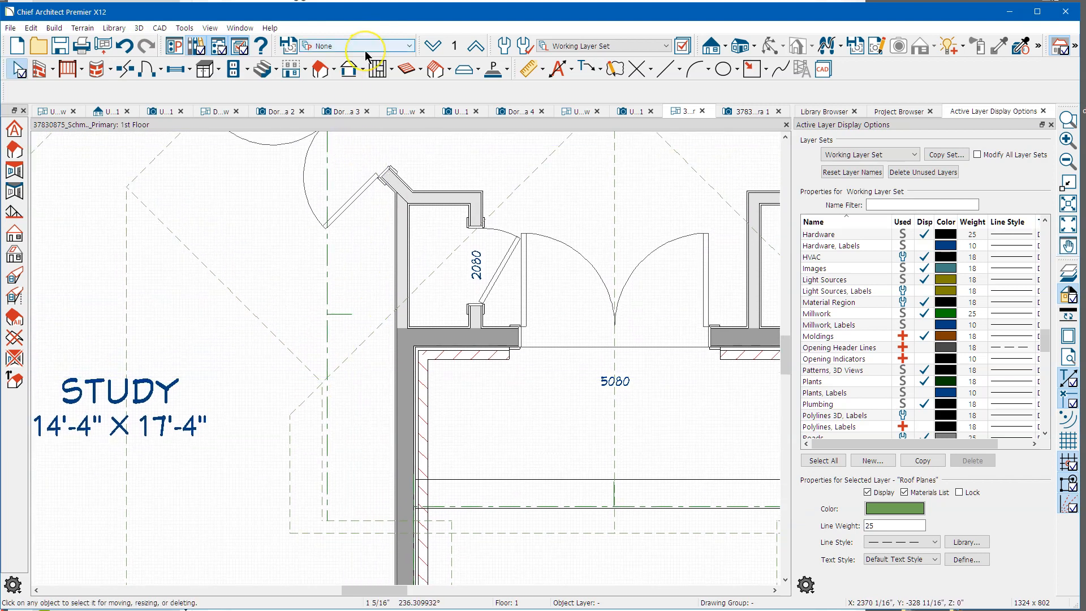
pyautogui.click(320, 70)
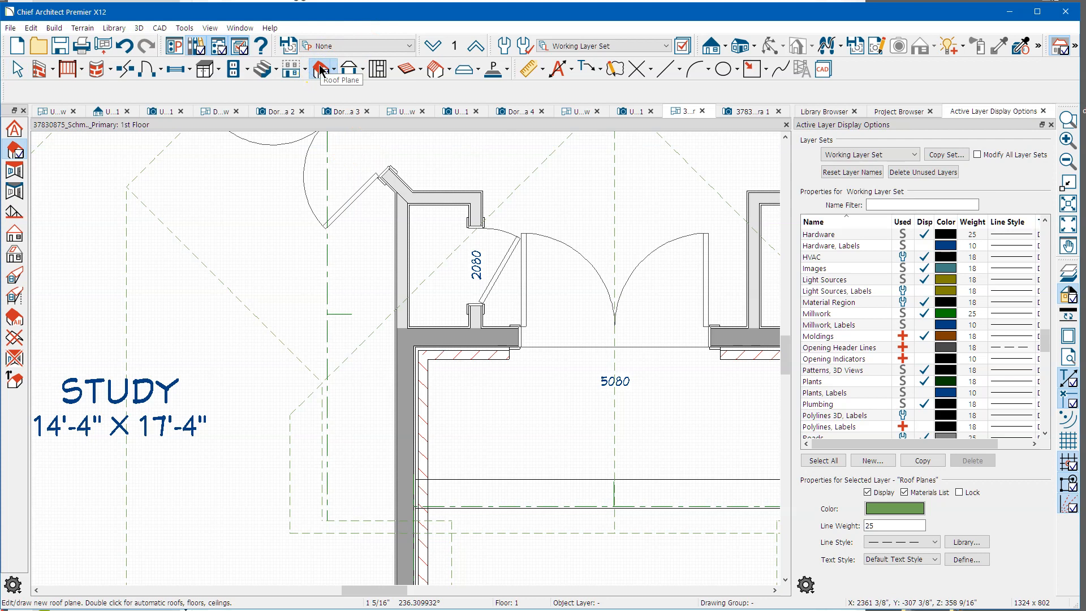
pyautogui.doubleClick(321, 70)
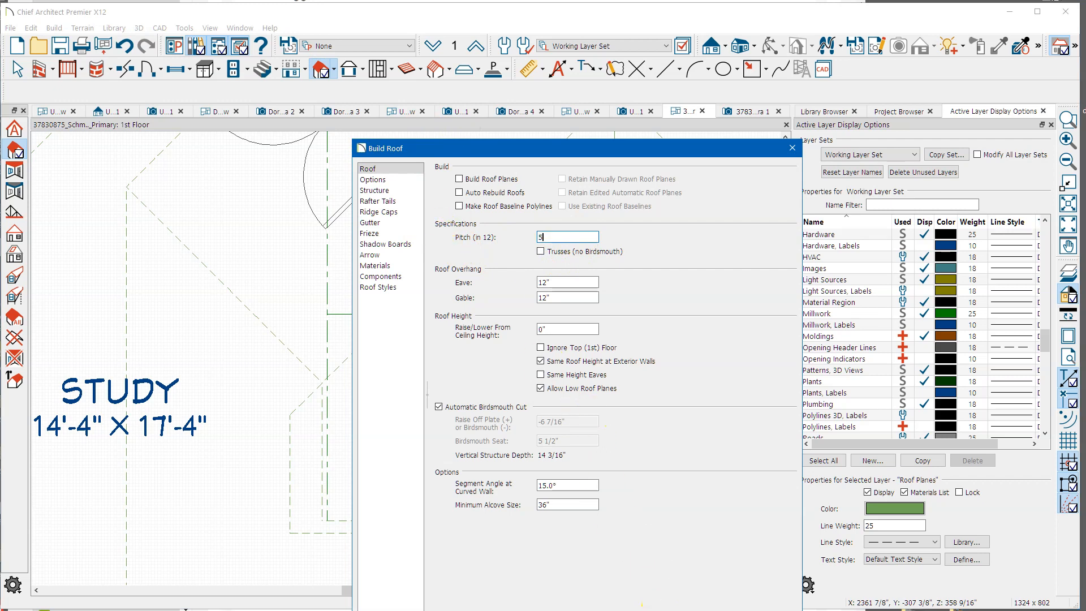
pyautogui.press('Return')
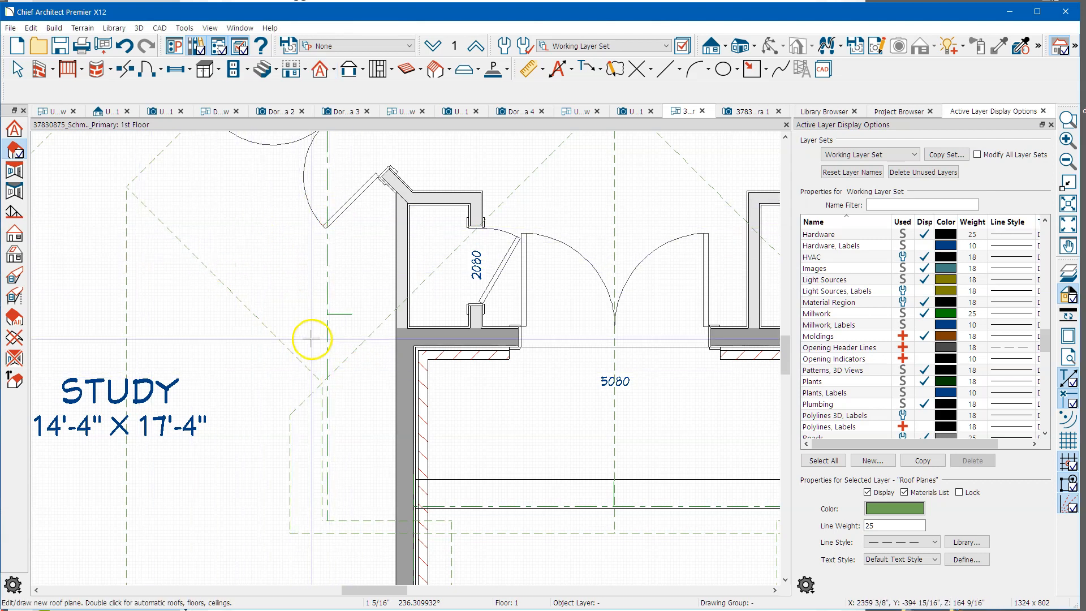
# With grid snaps off, draw a roof plane about 1'-2" wide and 2'-11" deep from the valley point beside the entry gable, inside the study
pyautogui.scroll(1, 311, 345)
pyautogui.scroll(2, 311, 345)
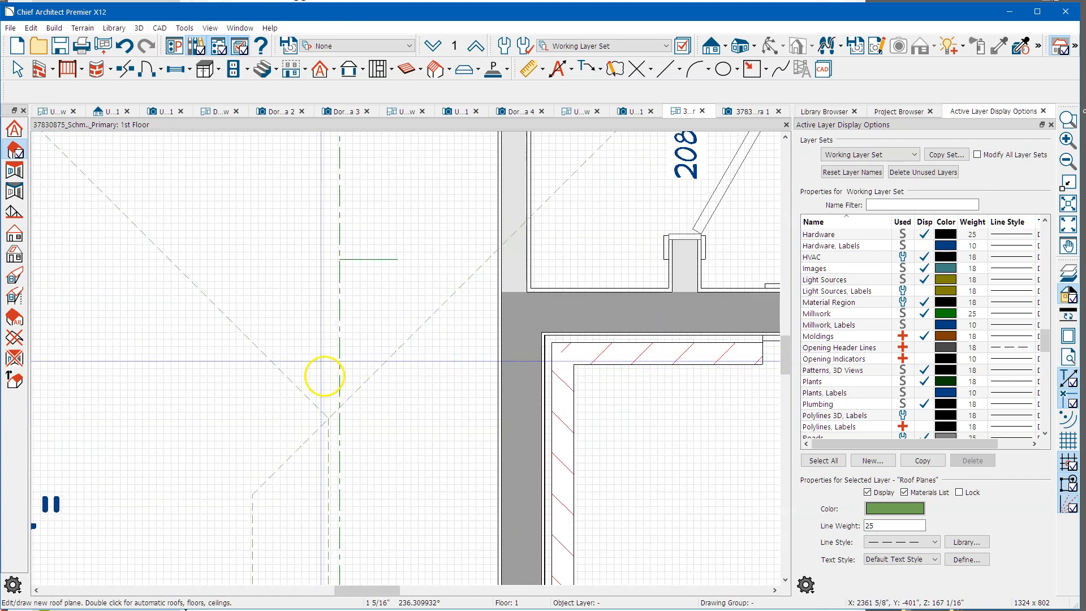
pyautogui.click(1073, 467)
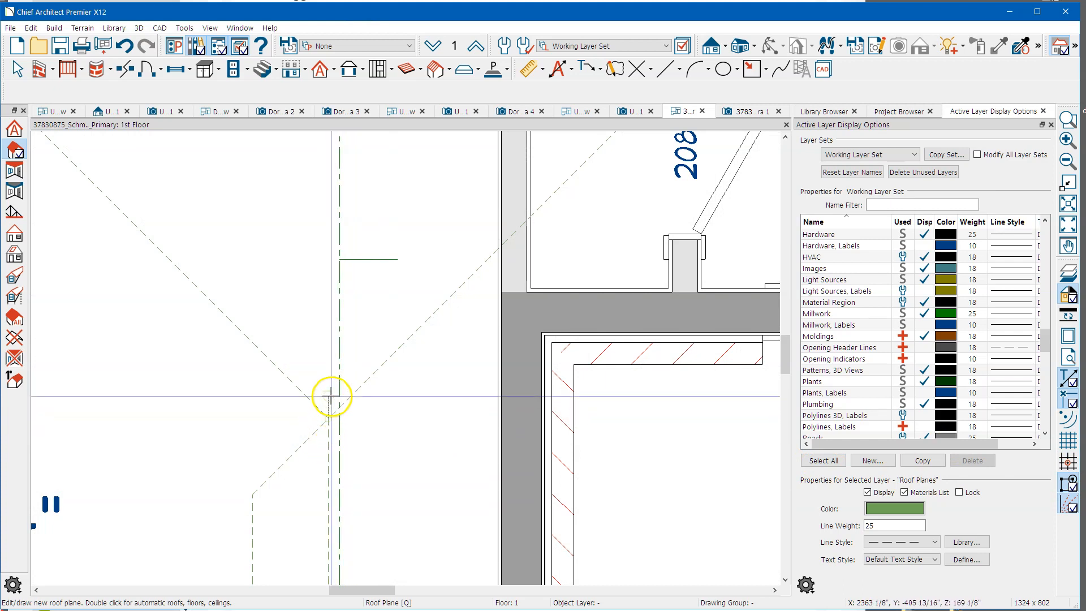
pyautogui.moveTo(329, 418); pyautogui.dragTo(225, 417)
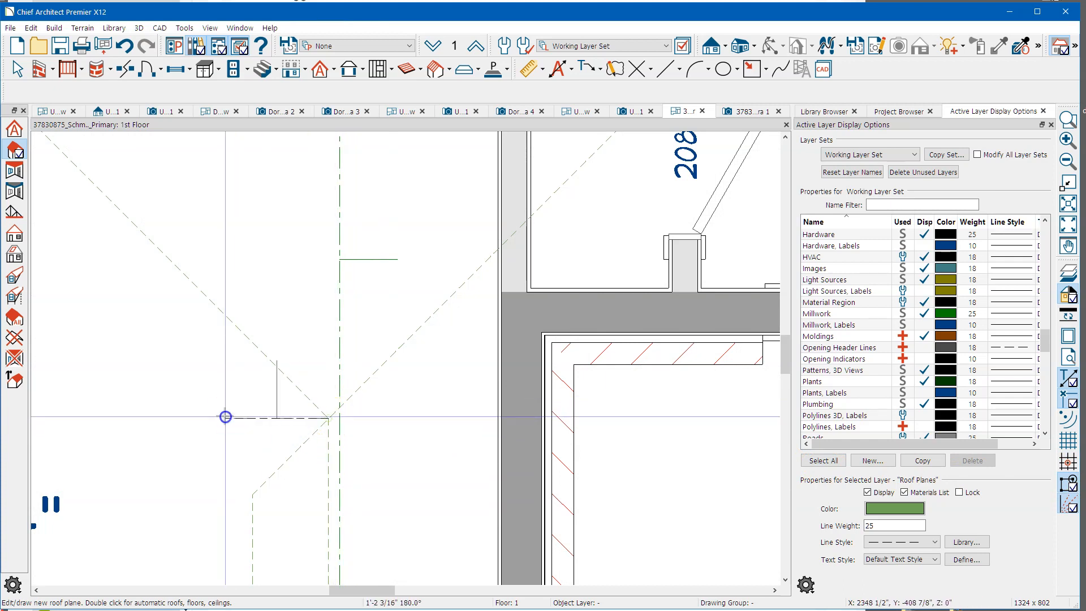
pyautogui.click(217, 163)
pyautogui.press('space')
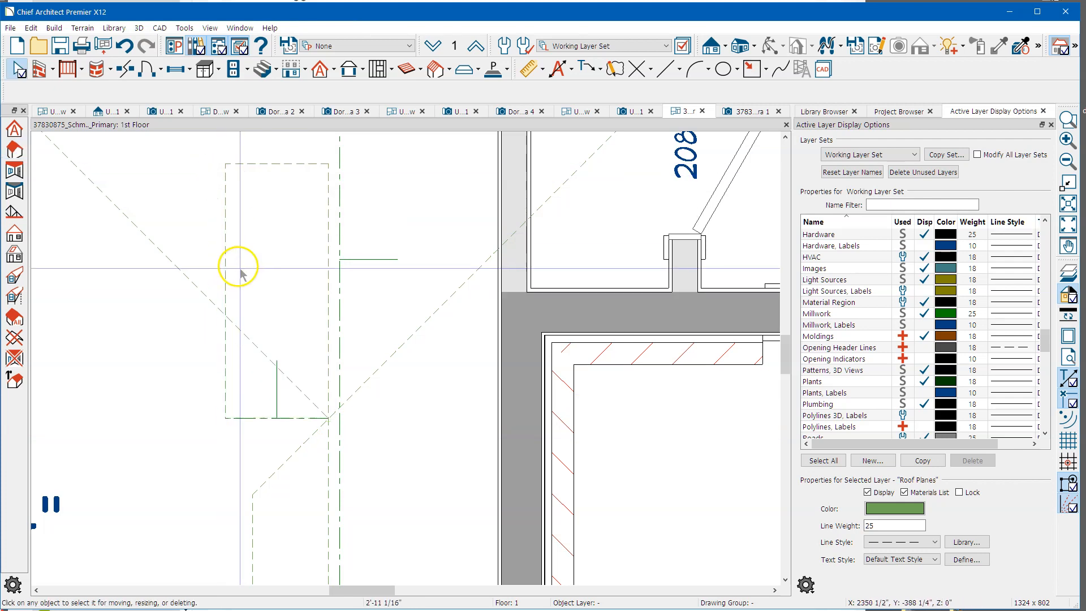
# Set the camera view's rendering technique to Technical Illustration and view the roof around the entry gable from above
pyautogui.click(924, 47)
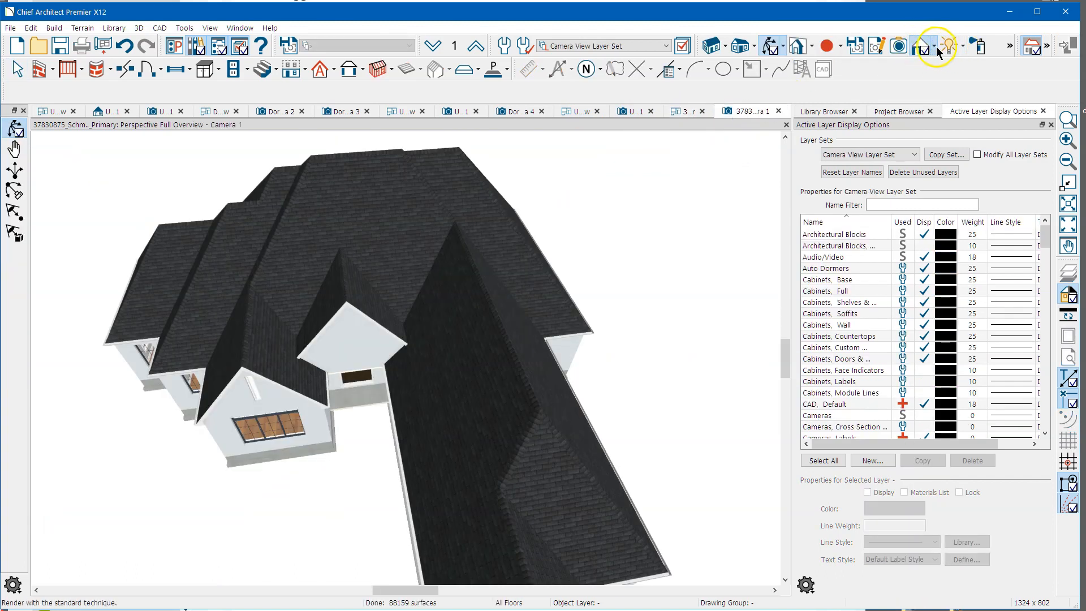
pyautogui.click(934, 46)
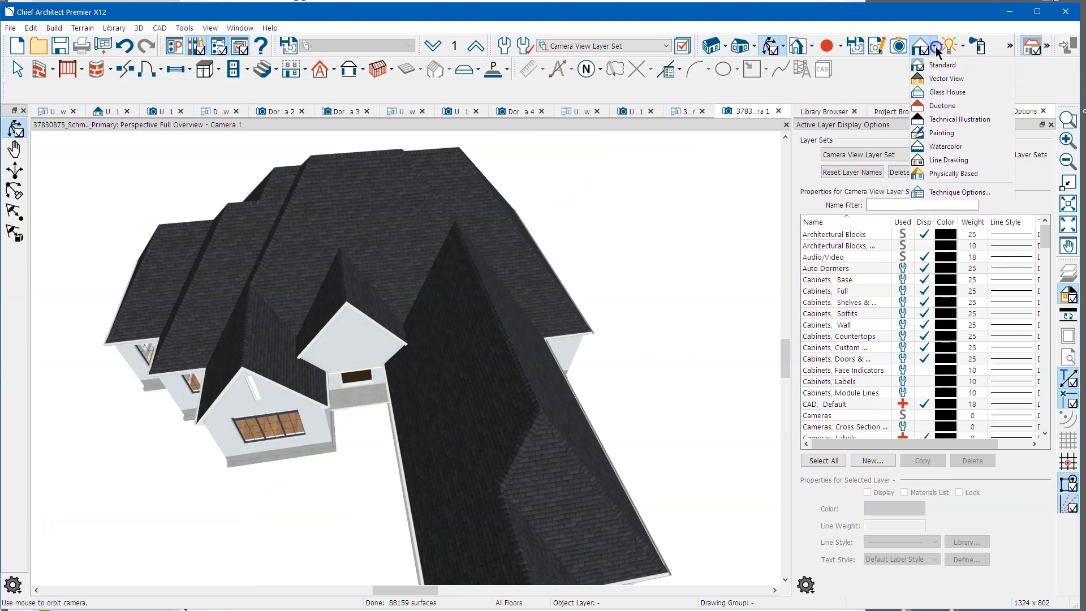
pyautogui.click(956, 119)
pyautogui.moveTo(438, 315); pyautogui.dragTo(296, 374)
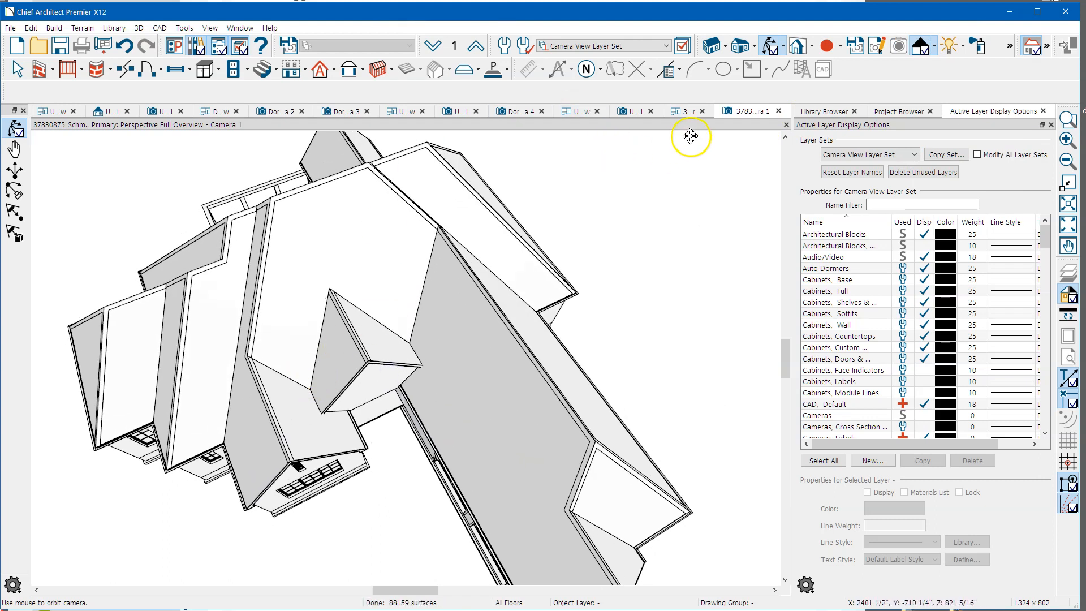
# In the floor plan, lengthen the narrow roof plane away from the front, past the study's double doors, and check its roof plane specification
pyautogui.click(683, 112)
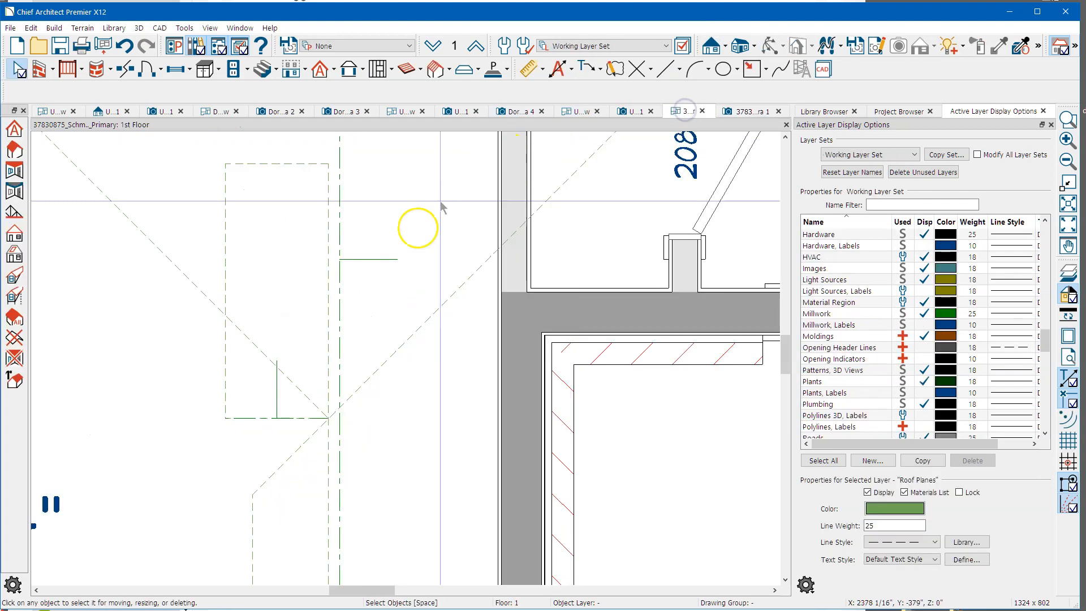
pyautogui.scroll(-2, 323, 469)
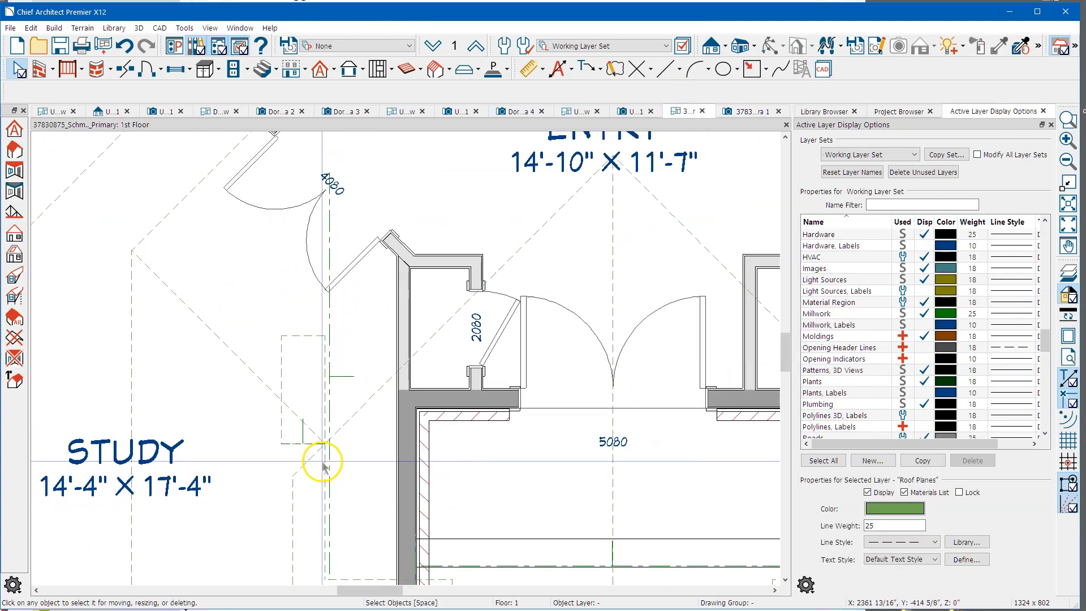
pyautogui.click(301, 337)
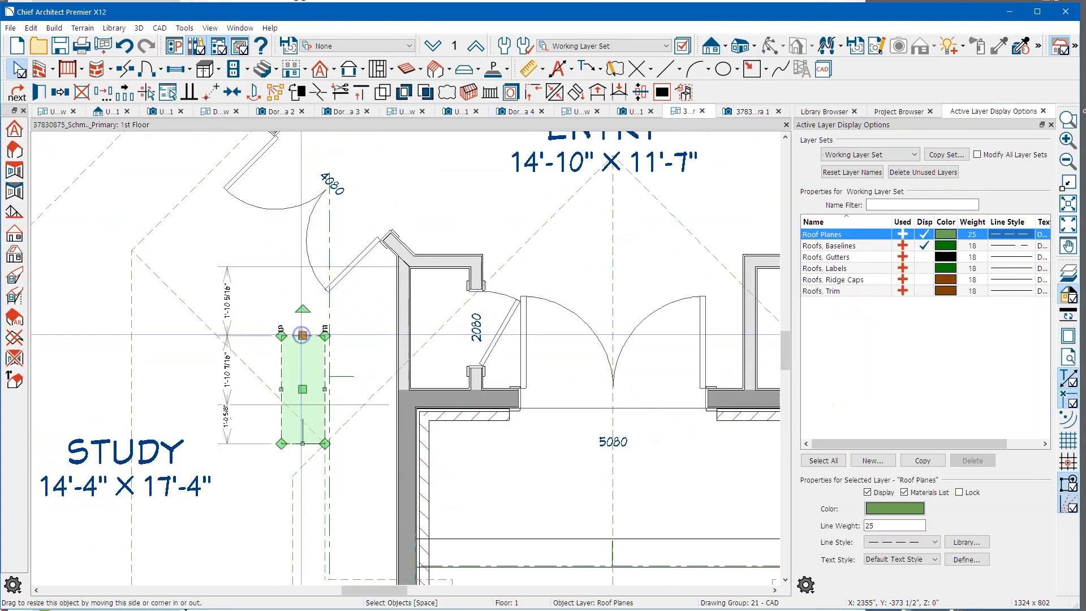
pyautogui.scroll(-3, 310, 441)
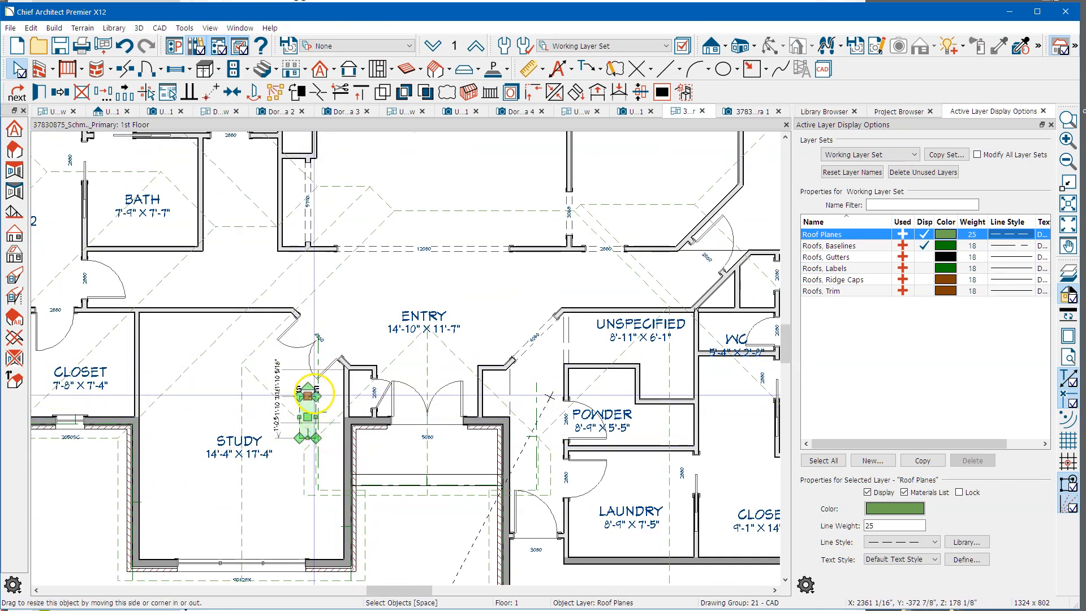
pyautogui.moveTo(308, 390); pyautogui.dragTo(318, 281)
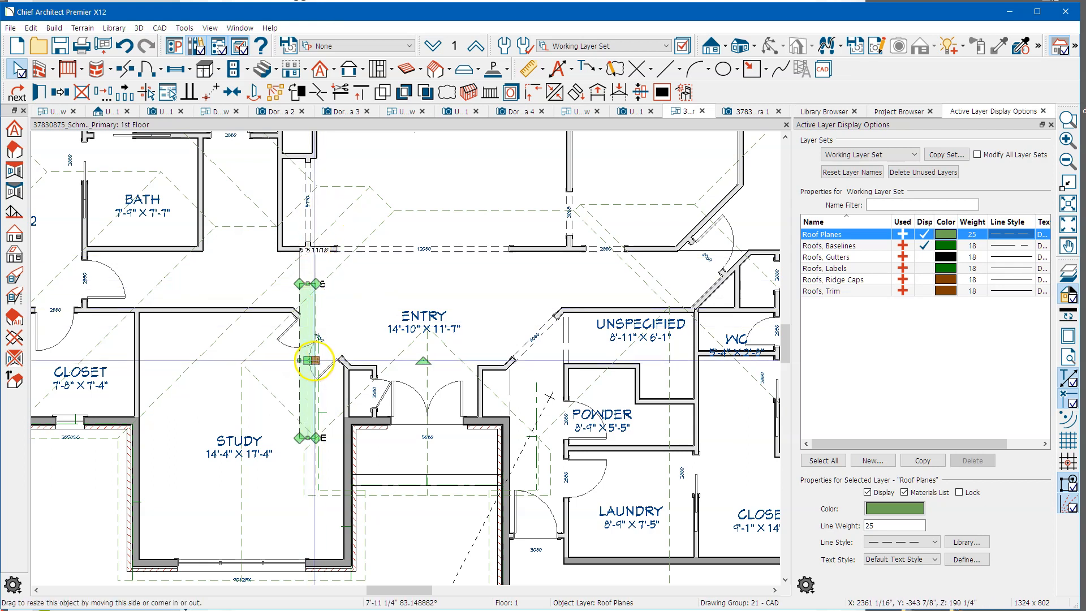
pyautogui.moveTo(318, 361); pyautogui.dragTo(317, 360)
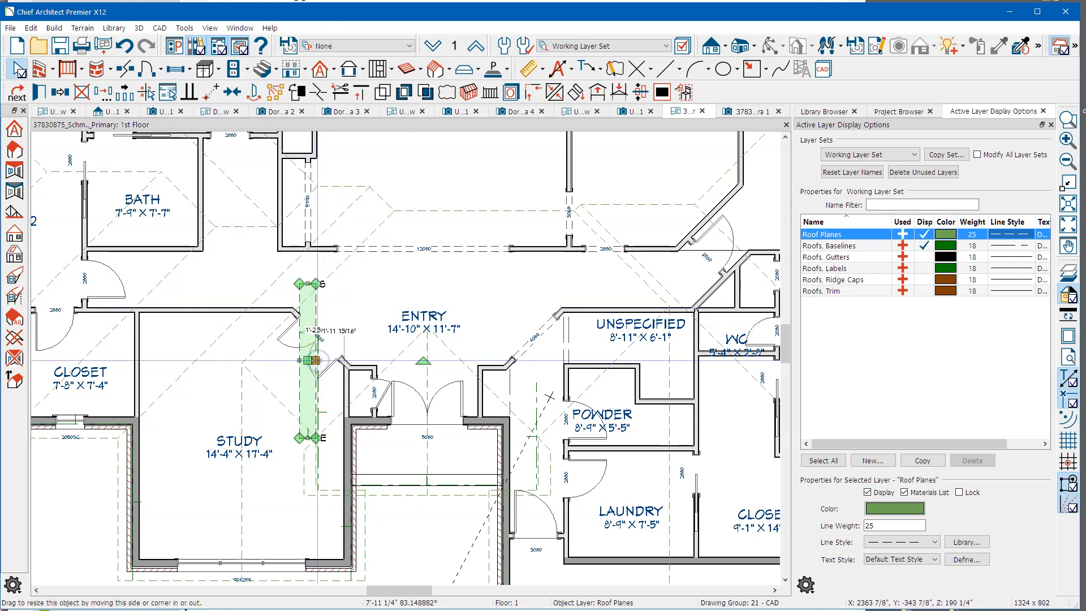
pyautogui.hotkey('ctrl', 'e')
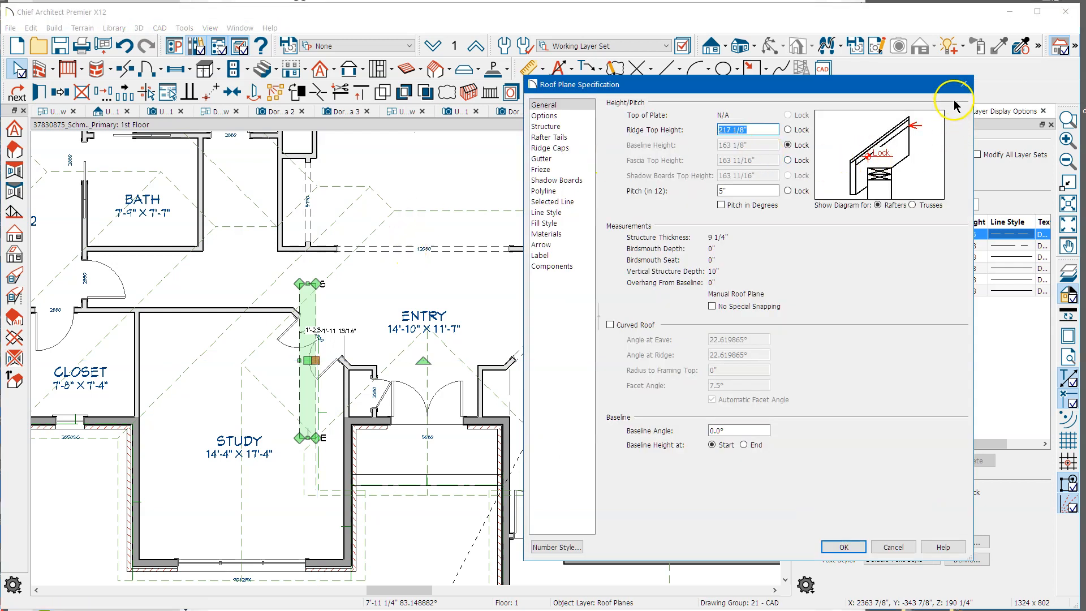
pyautogui.click(965, 85)
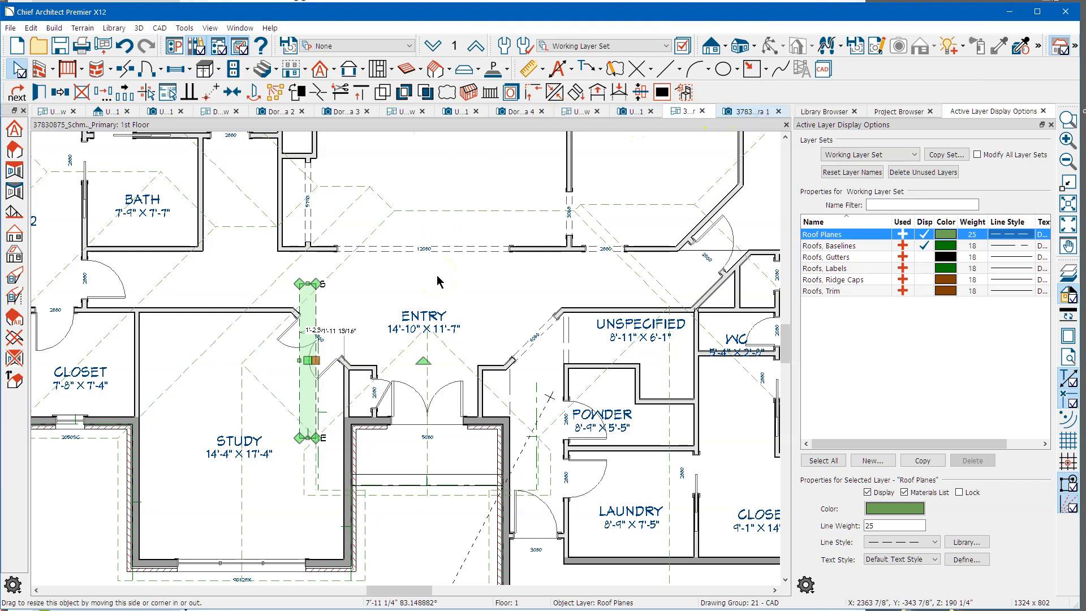
# In the camera view, temporarily delete the main roof surfaces behind the entry gable and examine where the narrow roof plane meets the valley
pyautogui.moveTo(300, 384); pyautogui.dragTo(260, 357)
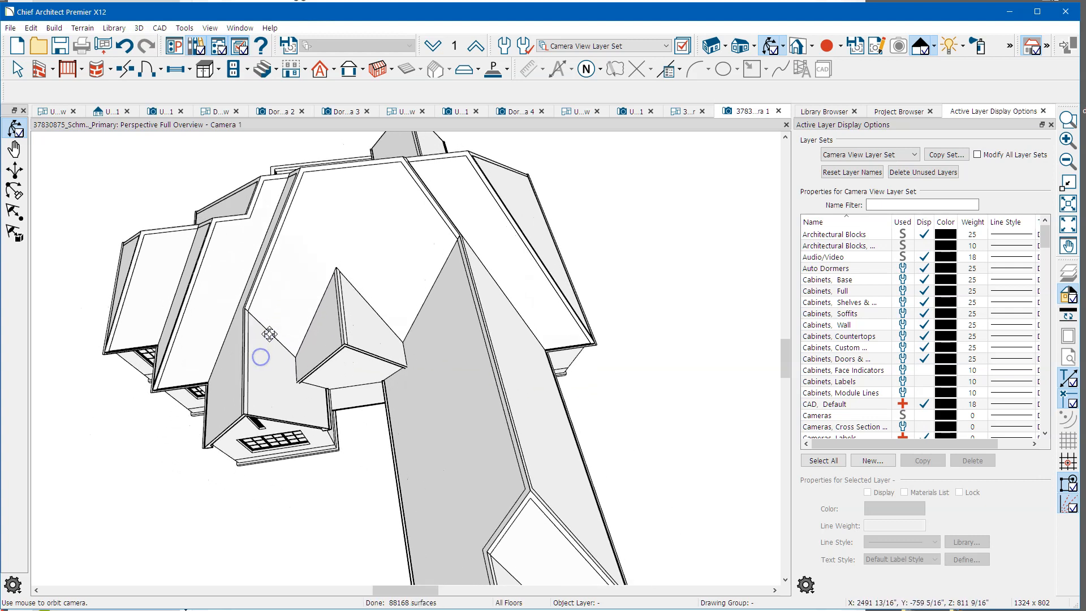
pyautogui.click(279, 315)
pyautogui.click(616, 110)
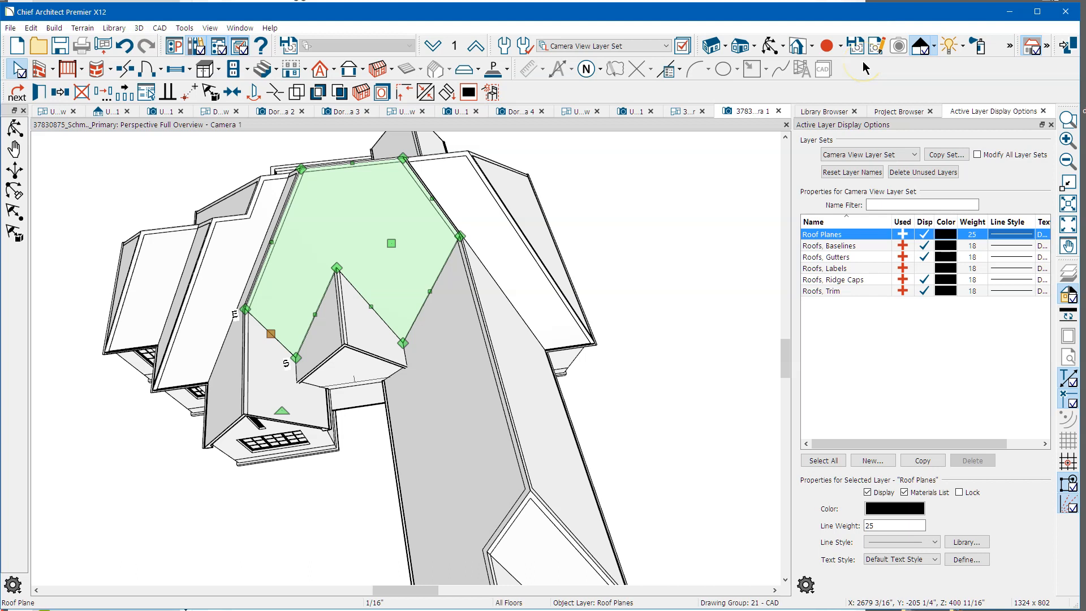
pyautogui.click(1010, 51)
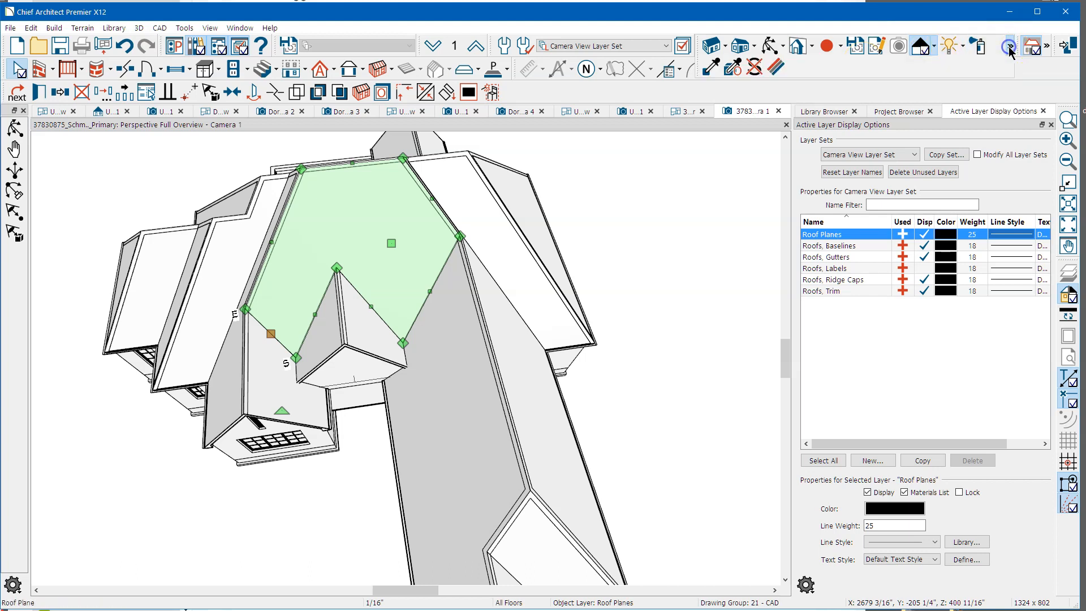
pyautogui.click(755, 69)
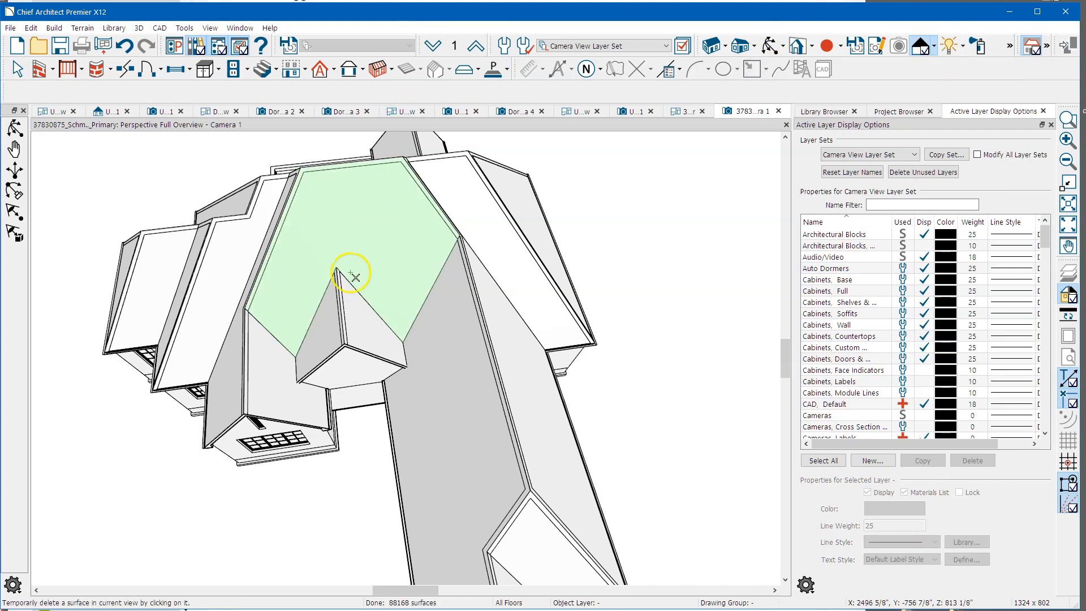
pyautogui.click(285, 310)
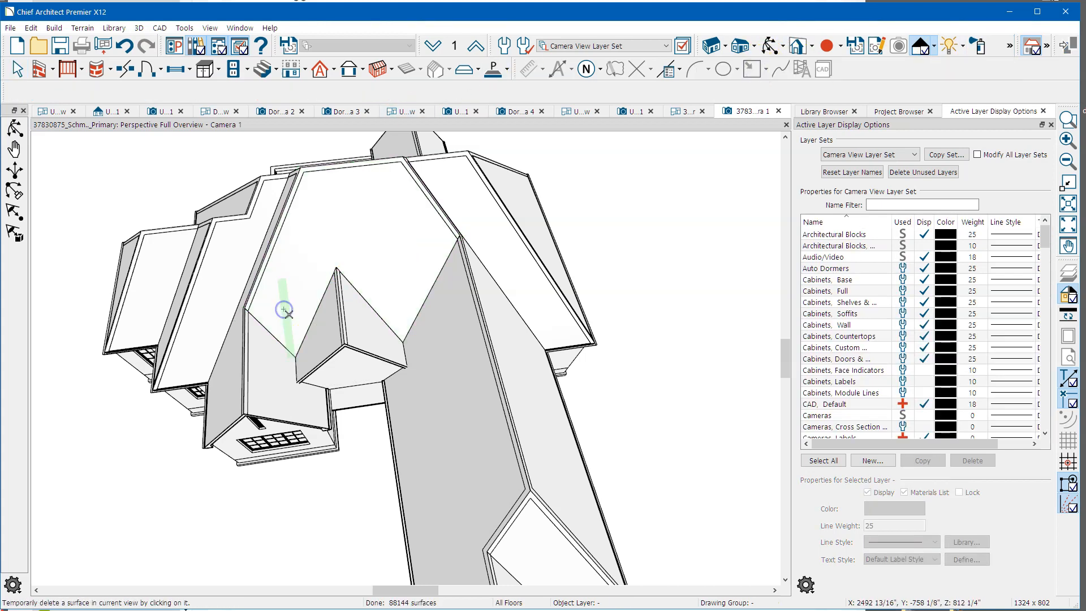
pyautogui.click(310, 294)
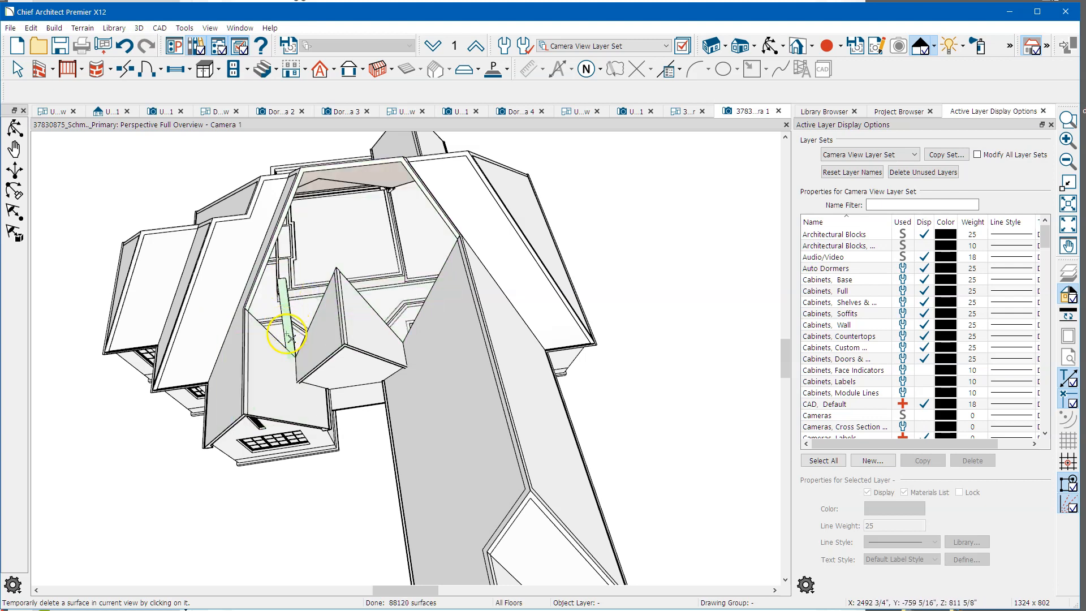
pyautogui.scroll(6, 292, 338)
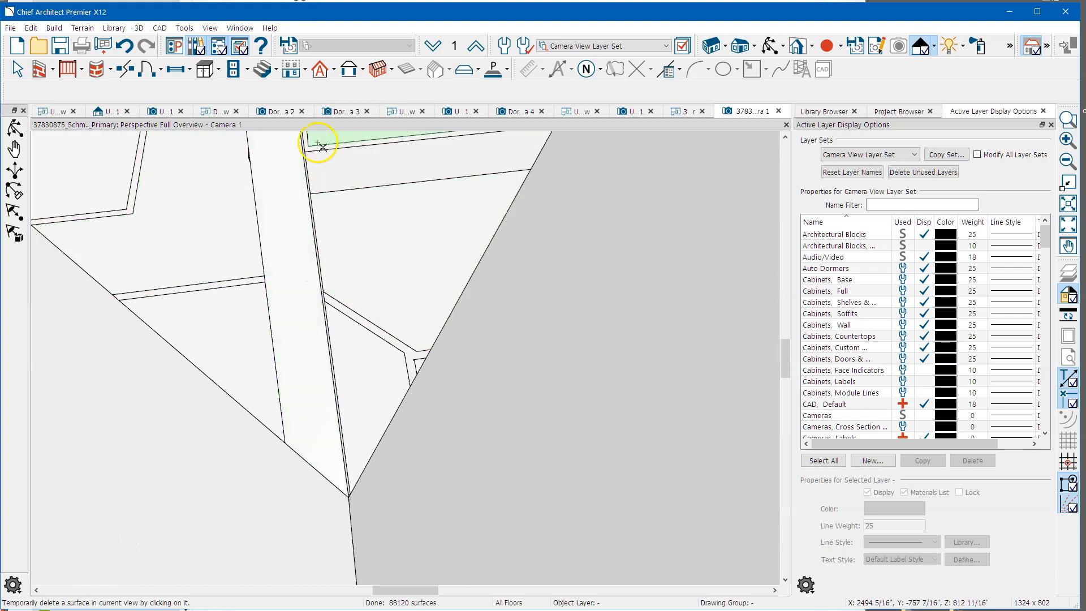
pyautogui.click(771, 51)
pyautogui.moveTo(555, 189); pyautogui.dragTo(529, 264)
pyautogui.moveTo(404, 394); pyautogui.dragTo(381, 360)
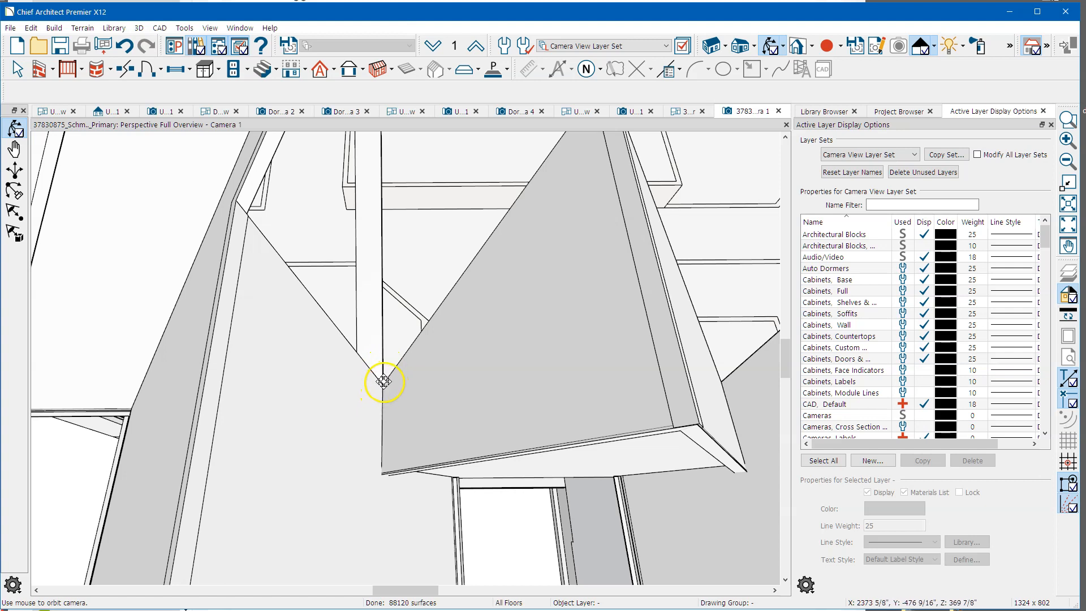
# In the floor plan, move the narrow roof plane point to point about 3'-8" toward the front, from its front corner to the gable roof's corner
pyautogui.click(686, 112)
pyautogui.scroll(3, 417, 235)
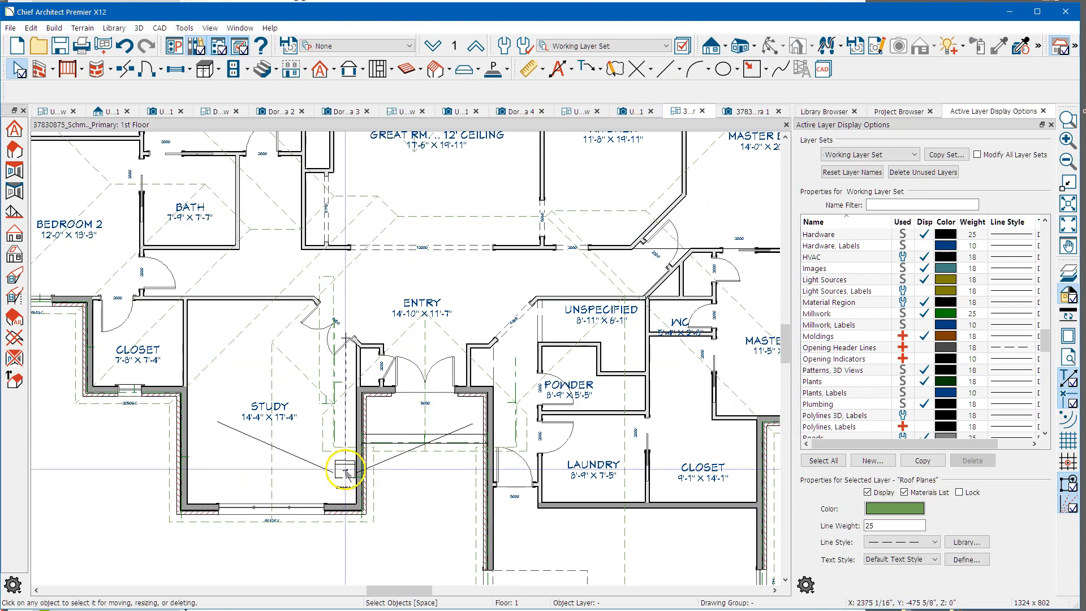
pyautogui.scroll(4, 328, 447)
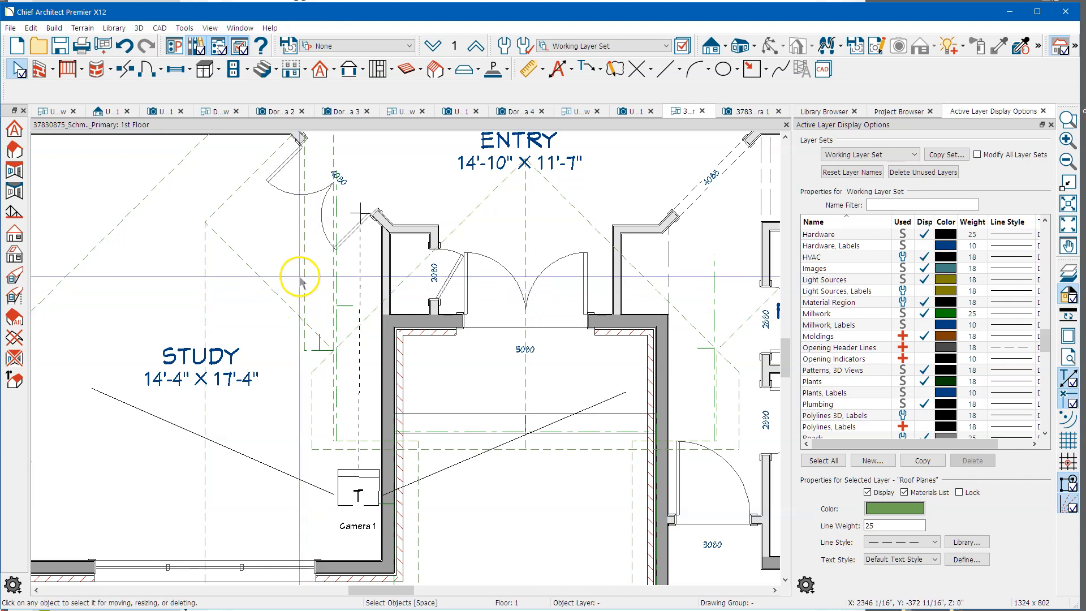
pyautogui.click(302, 272)
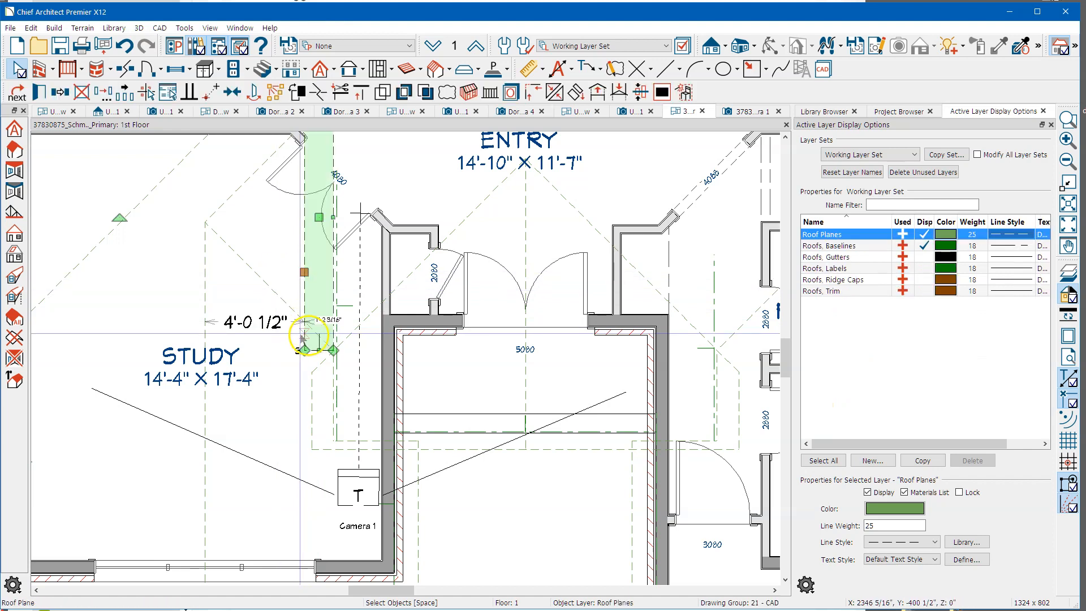
pyautogui.scroll(1, 273, 355)
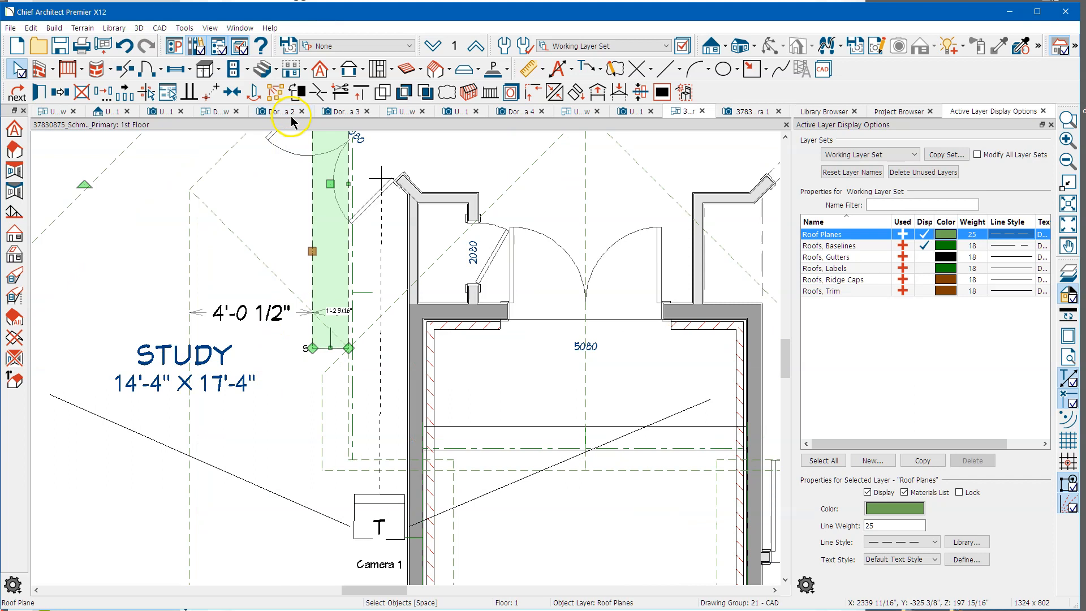
pyautogui.click(213, 96)
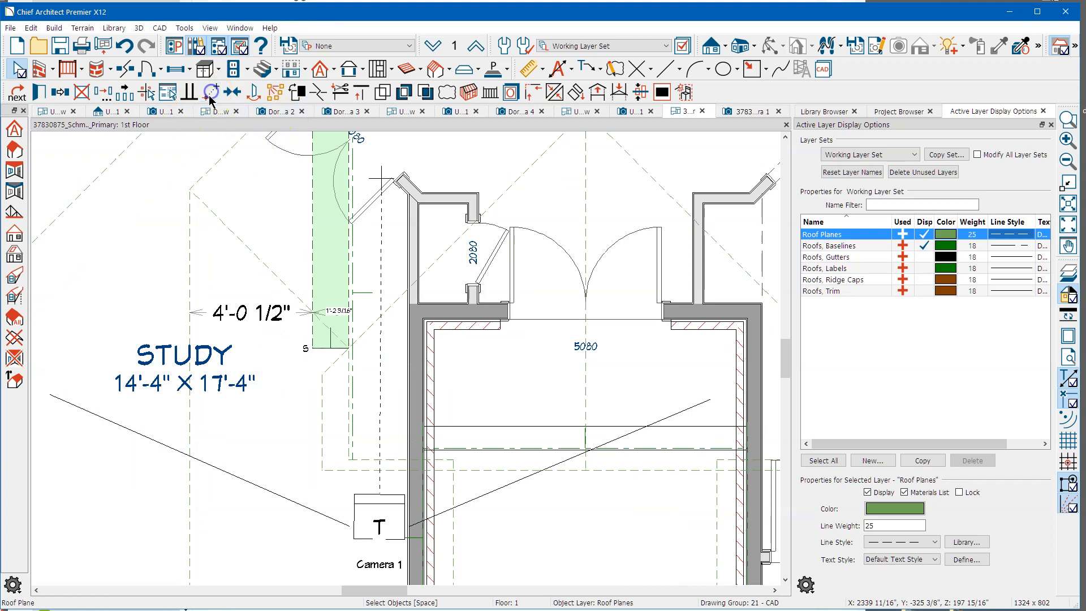
pyautogui.click(348, 349)
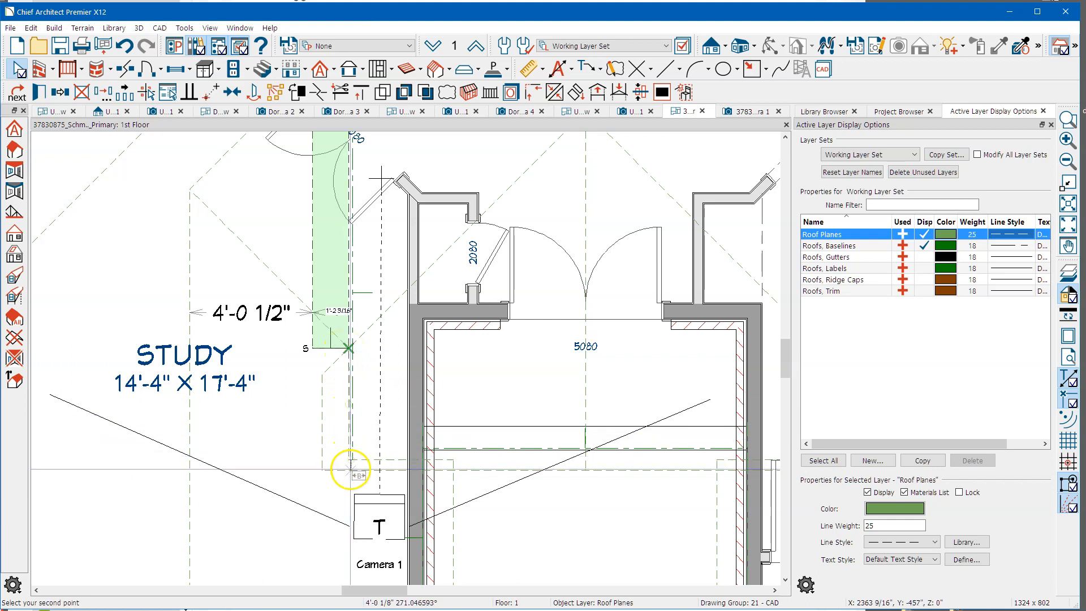
pyautogui.scroll(5, 350, 468)
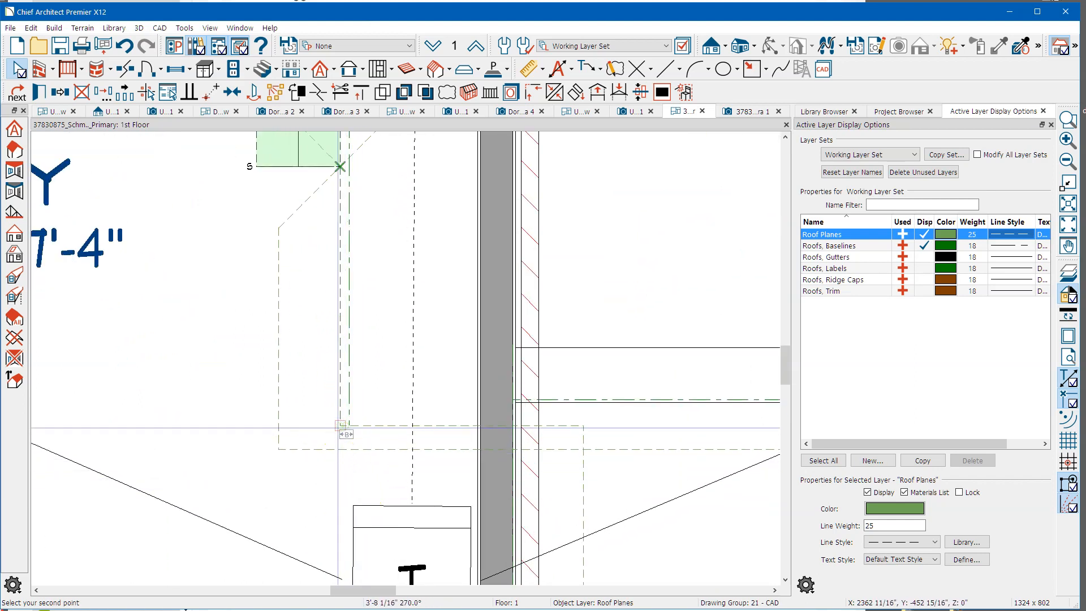
pyautogui.click(340, 425)
pyautogui.scroll(-2, 320, 383)
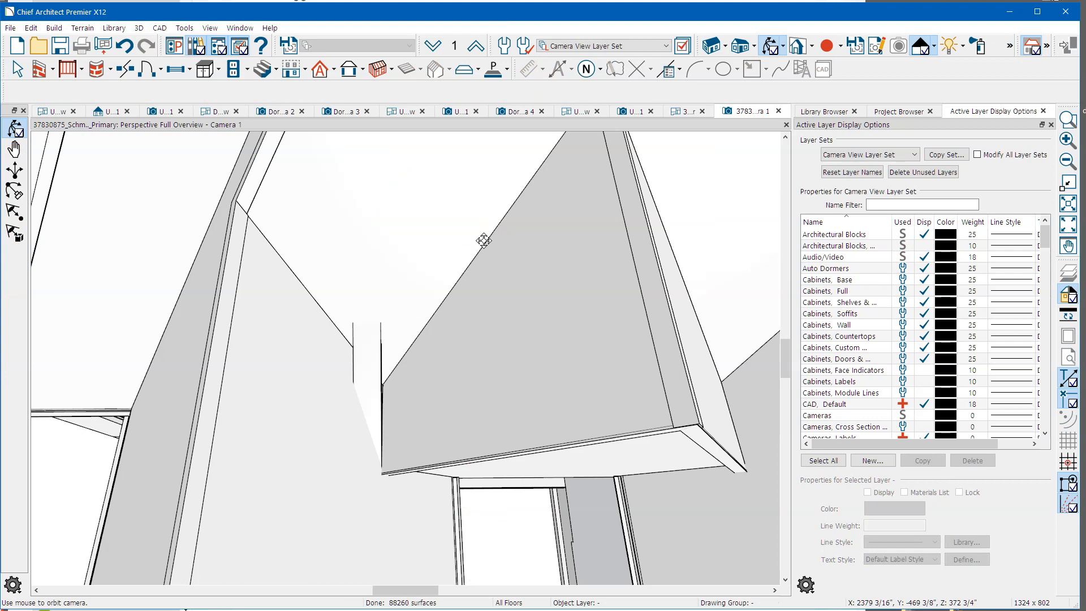
# In the camera view, select the narrow roof plane and widen it by stretching its gable-side edge across the entry gable's slope
pyautogui.click(430, 343)
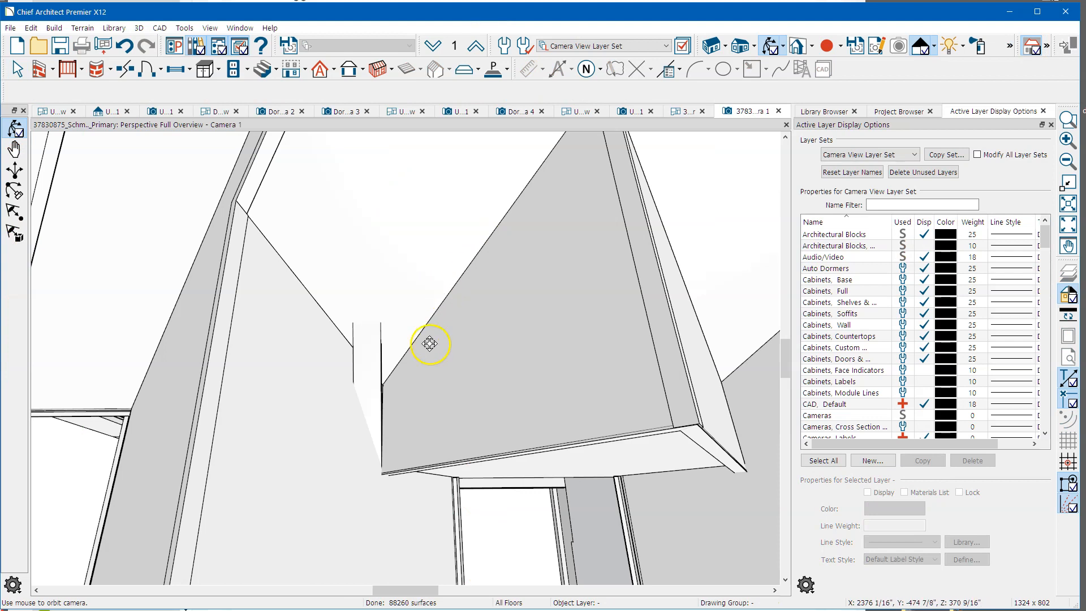
pyautogui.press('space')
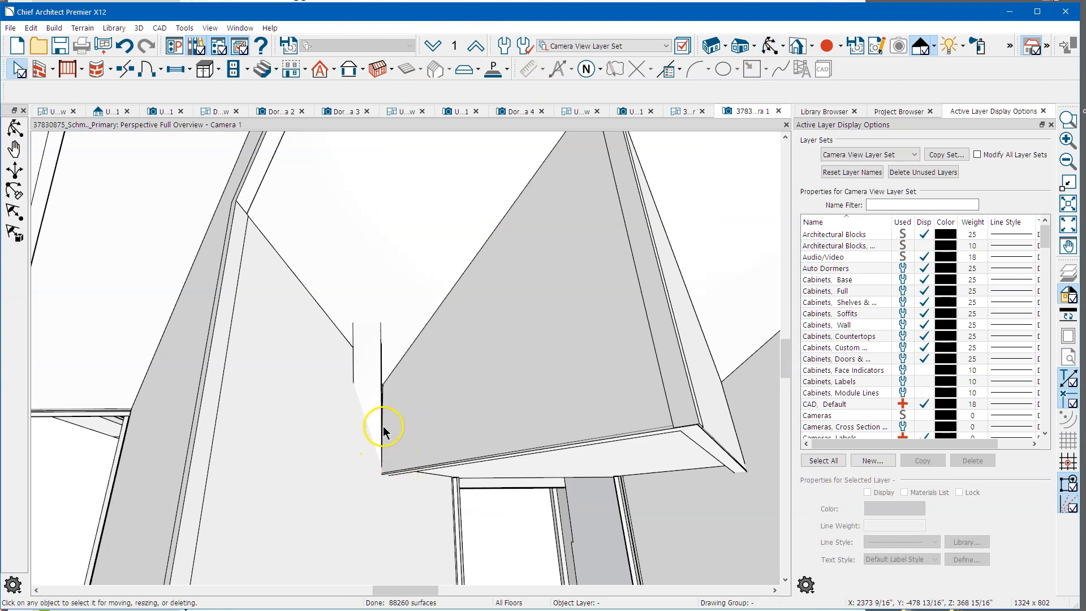
pyautogui.click(383, 418)
pyautogui.click(371, 391)
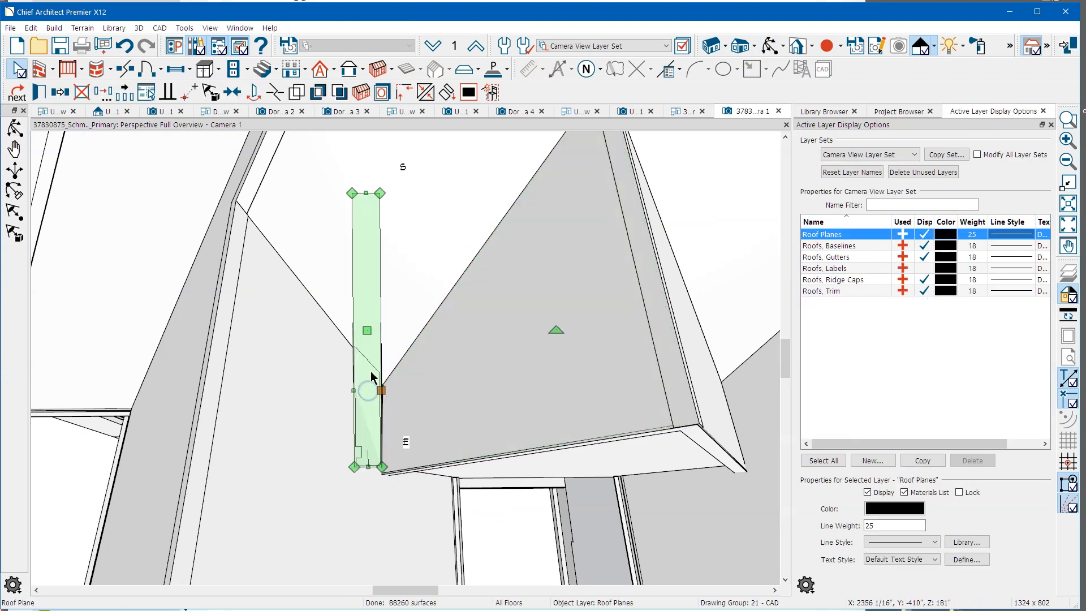
pyautogui.moveTo(376, 390); pyautogui.dragTo(416, 388)
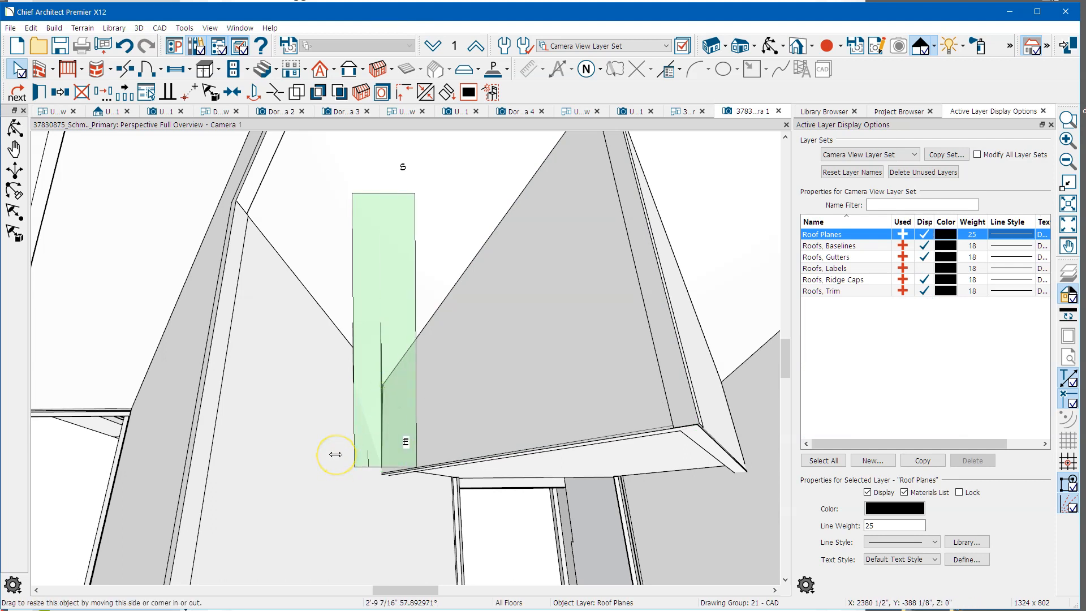
# Widen the narrow roof plane over the adjoining front gable's slope, and shorten it by moving its back edge toward the front
pyautogui.moveTo(335, 454); pyautogui.dragTo(337, 459)
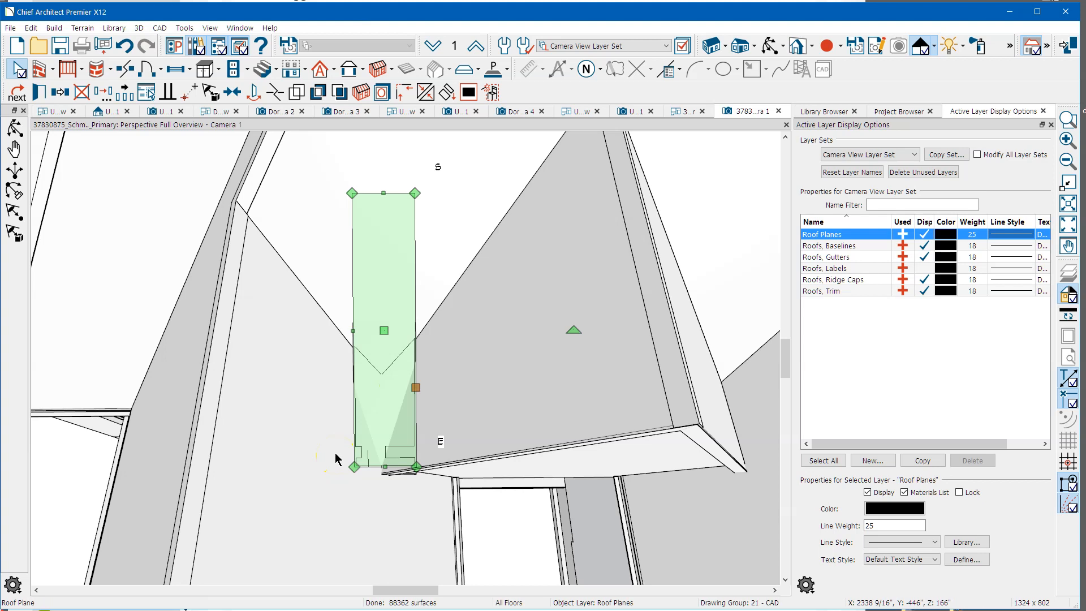
pyautogui.click(336, 460)
pyautogui.scroll(-2, 286, 483)
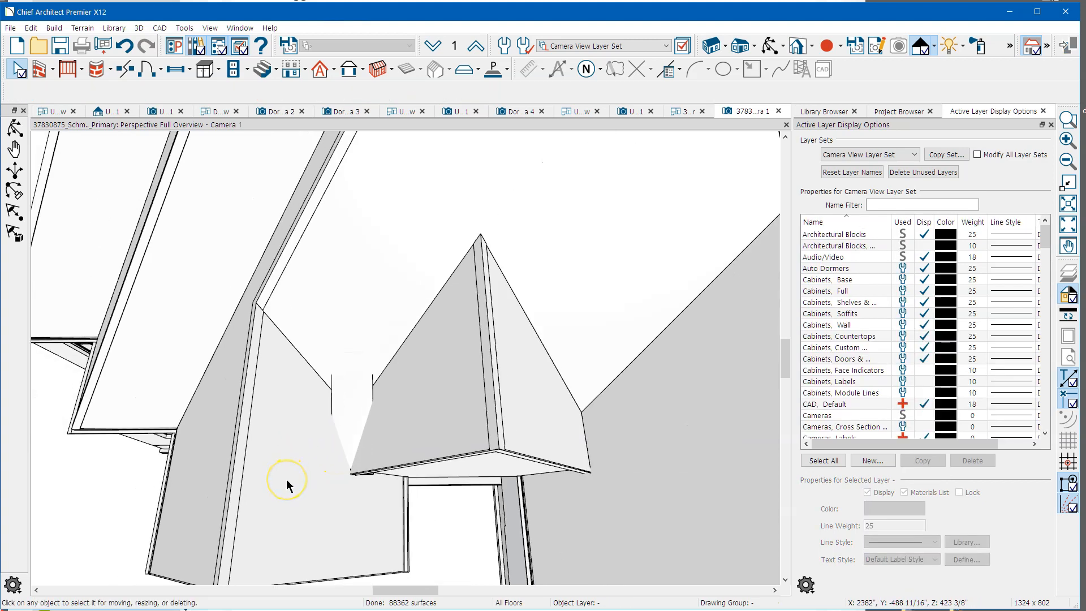
pyautogui.scroll(-1, 287, 484)
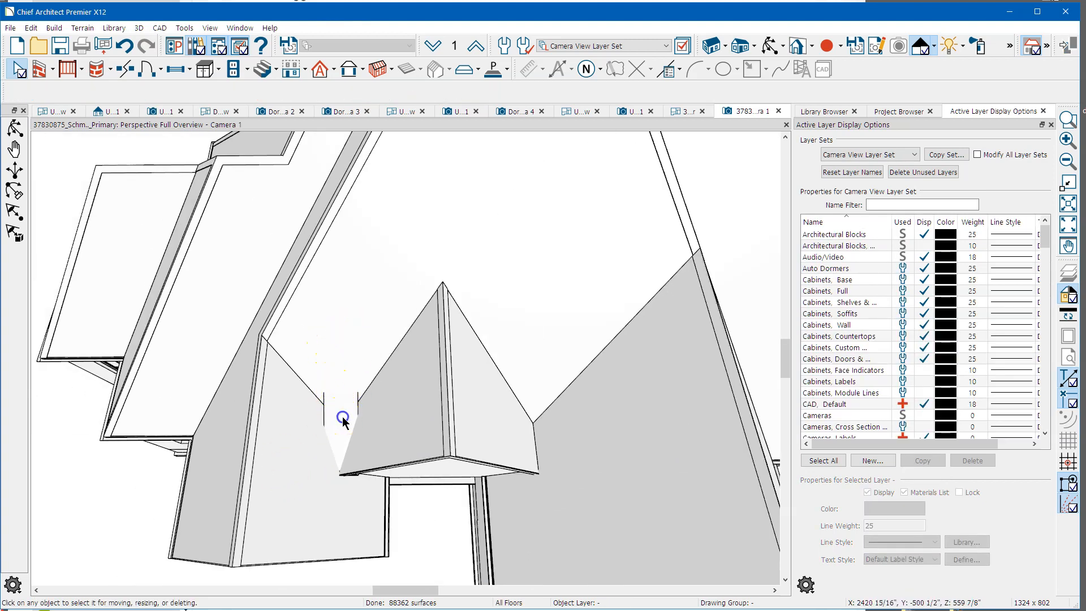
pyautogui.click(343, 419)
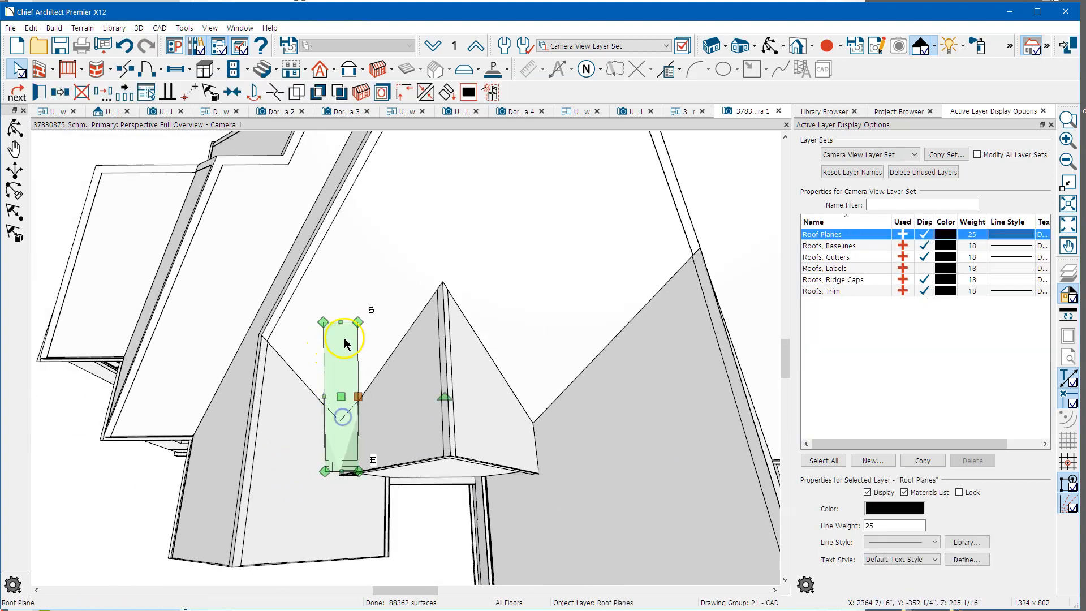
pyautogui.moveTo(344, 326); pyautogui.dragTo(345, 385)
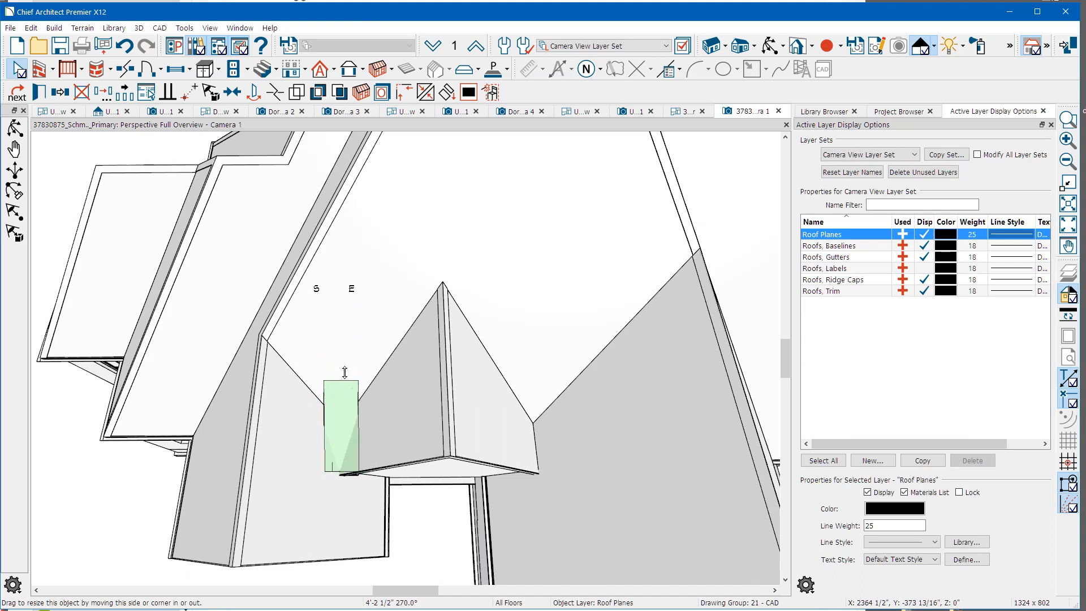
pyautogui.click(323, 408)
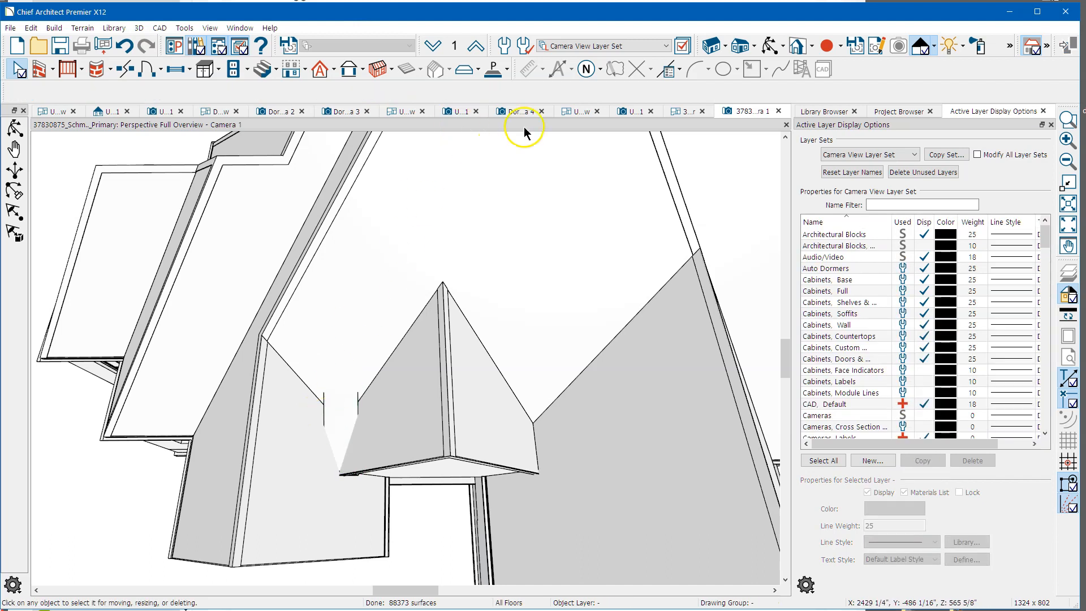
# Reshape the narrow roof plane into a triangle by moving its front corner on the adjoining gable's side to its back corner
pyautogui.click(768, 45)
pyautogui.moveTo(577, 272); pyautogui.dragTo(548, 175)
pyautogui.moveTo(356, 253); pyautogui.dragTo(342, 317)
pyautogui.press('space')
pyautogui.click(340, 373)
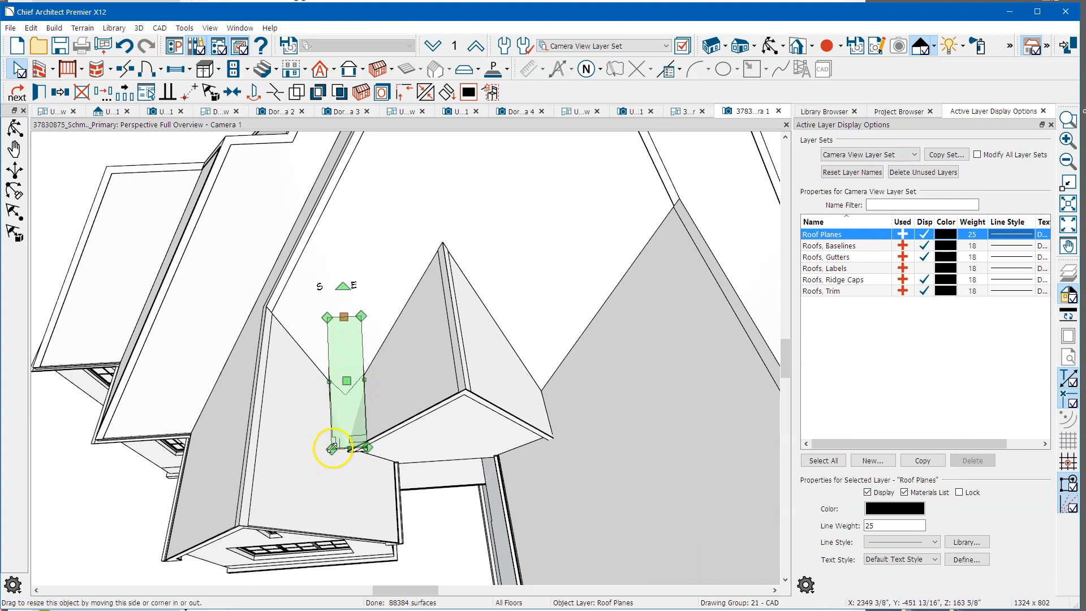
pyautogui.moveTo(332, 449); pyautogui.dragTo(329, 325)
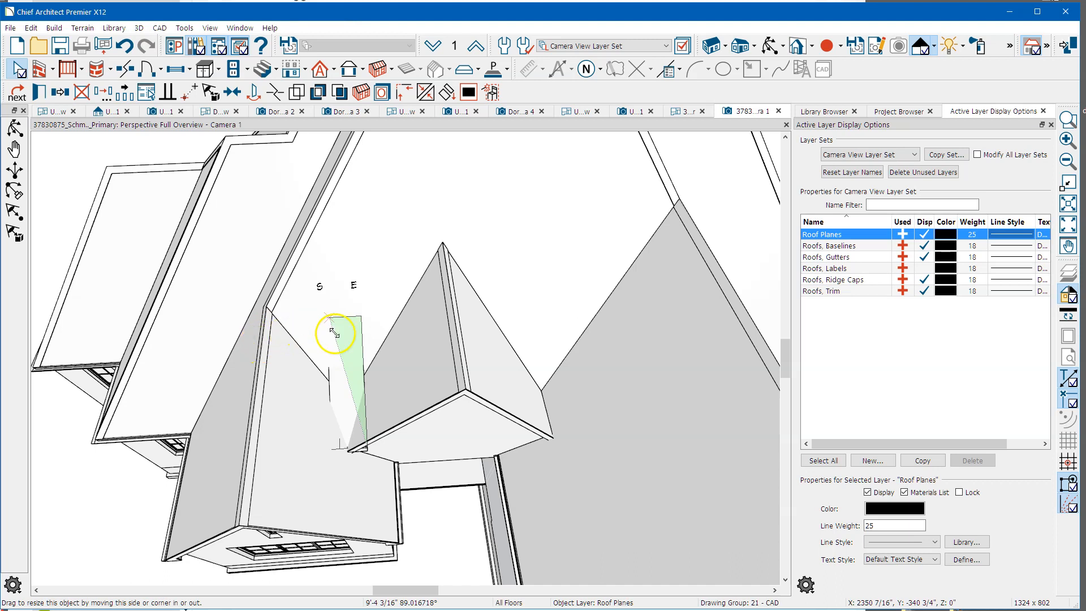
pyautogui.moveTo(334, 333); pyautogui.dragTo(336, 333)
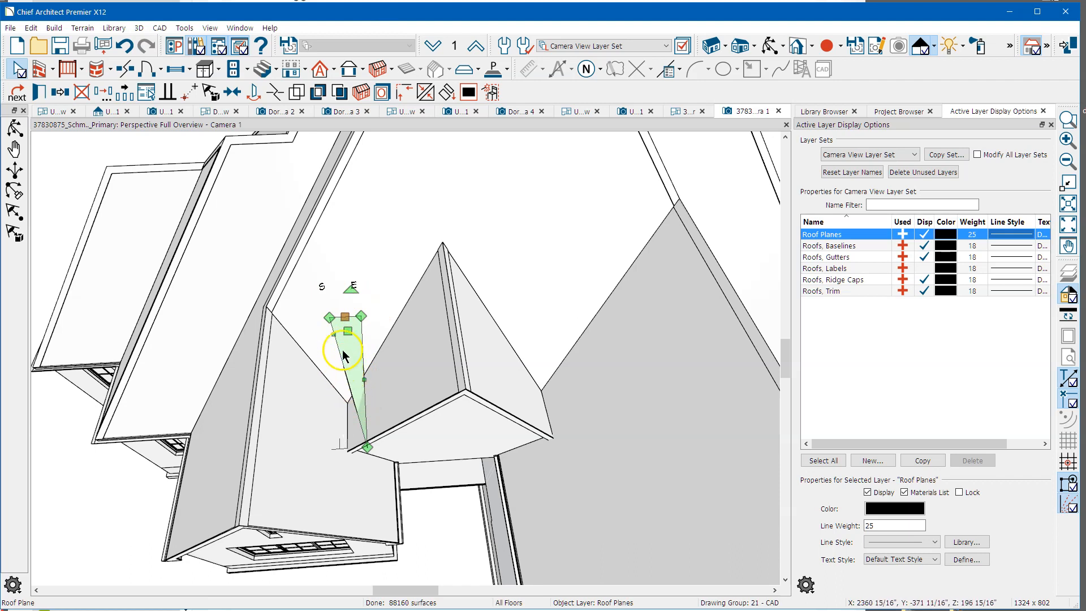
# Shift the narrow roof plane's slanted edge outward, keeping its angle, until it passes through the entry gable roof's front corner
pyautogui.click(336, 334)
pyautogui.click(330, 360)
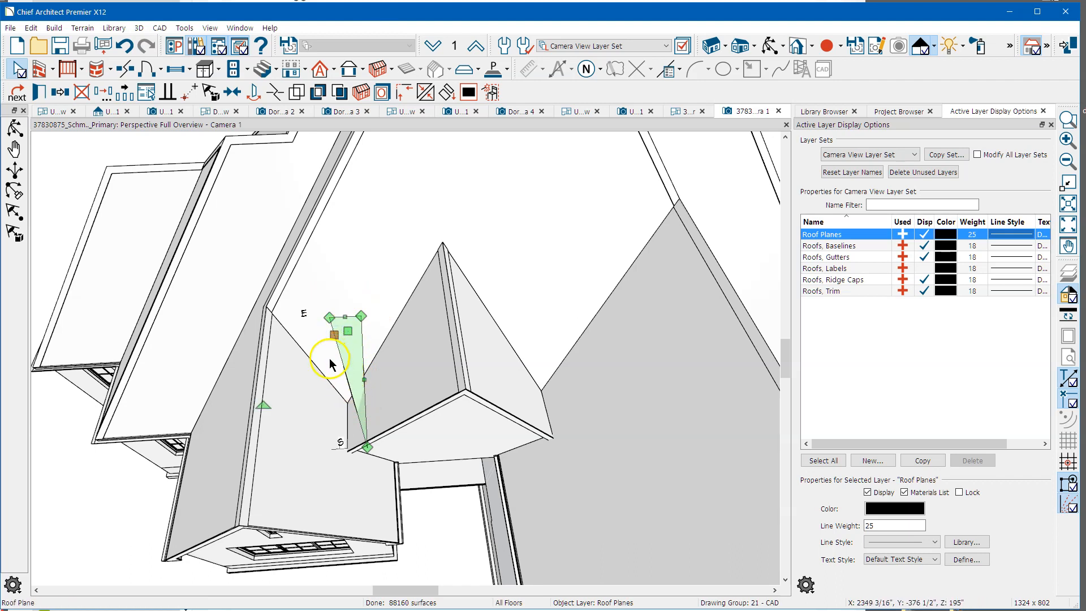
pyautogui.moveTo(328, 359); pyautogui.dragTo(319, 372)
pyautogui.click(359, 376)
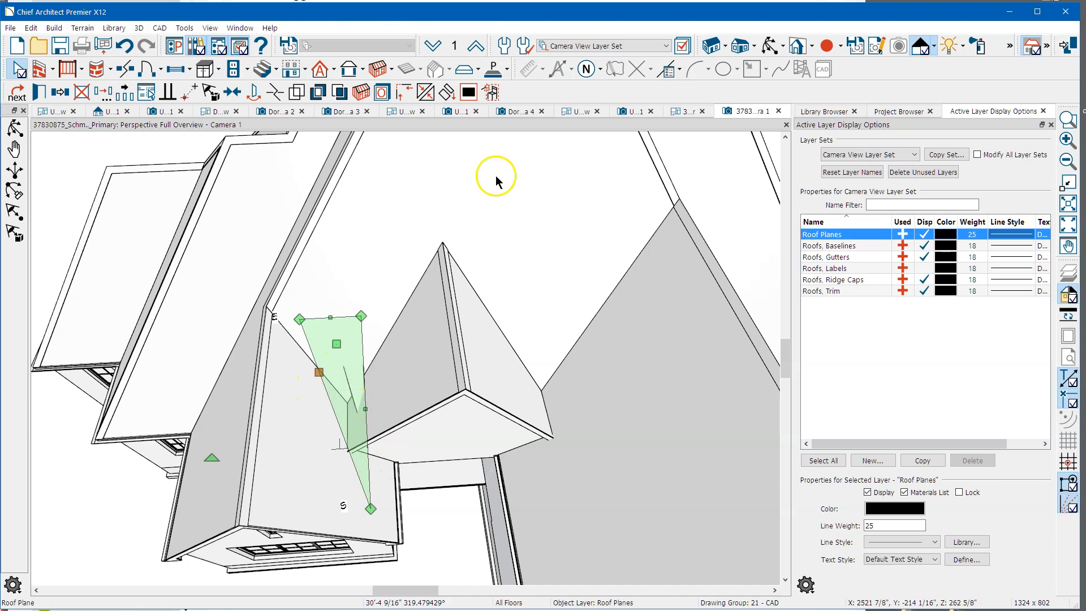
pyautogui.scroll(-1, 335, 340)
pyautogui.press('Escape')
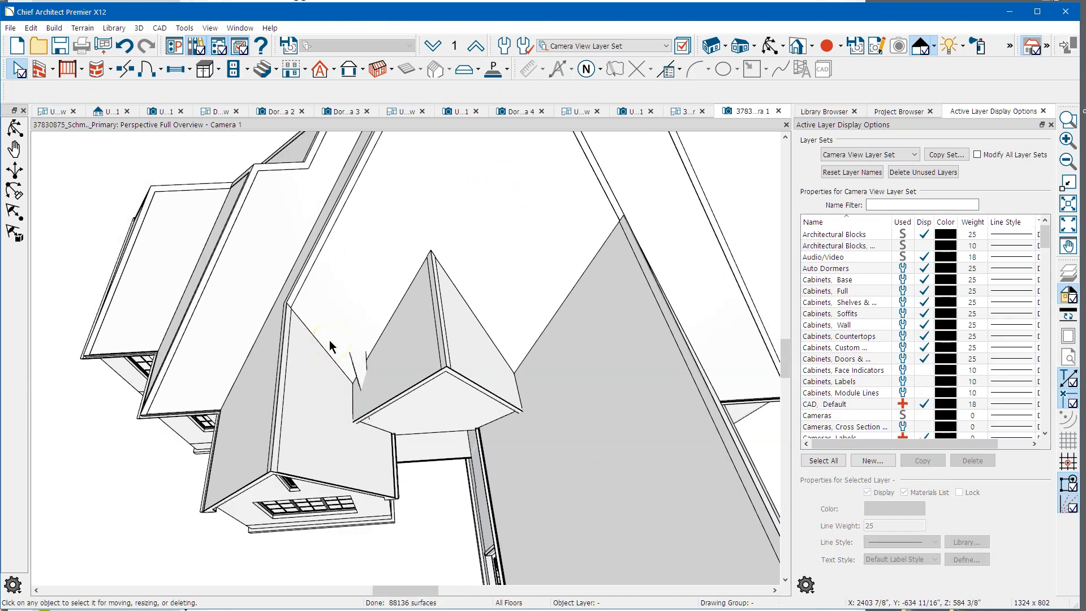
# Move the narrow roof plane's front point back to the entry gable roof's front corner
pyautogui.click(360, 371)
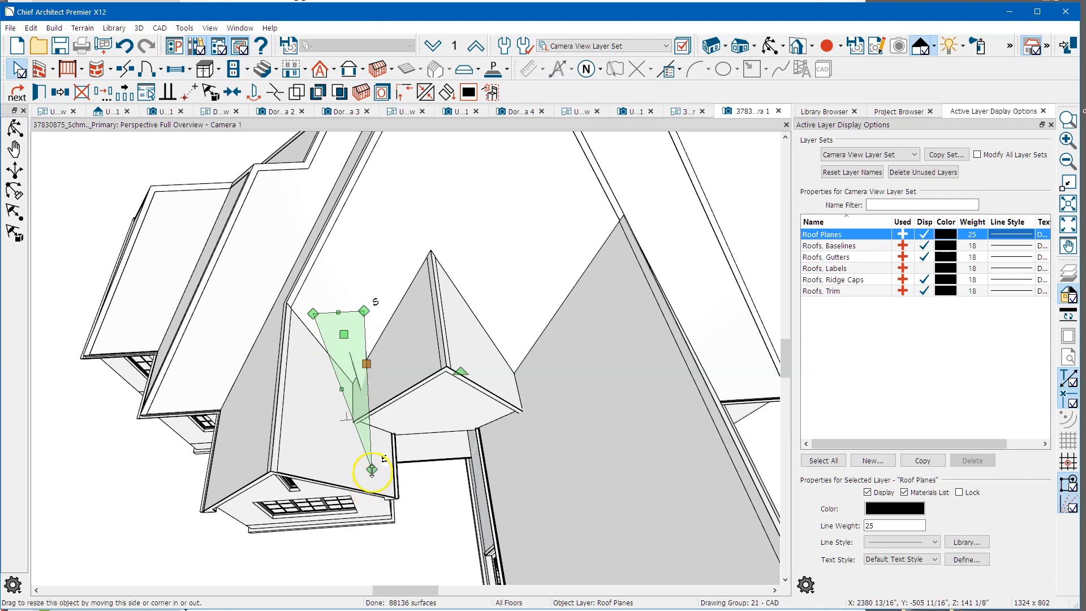
pyautogui.moveTo(369, 468); pyautogui.dragTo(355, 418)
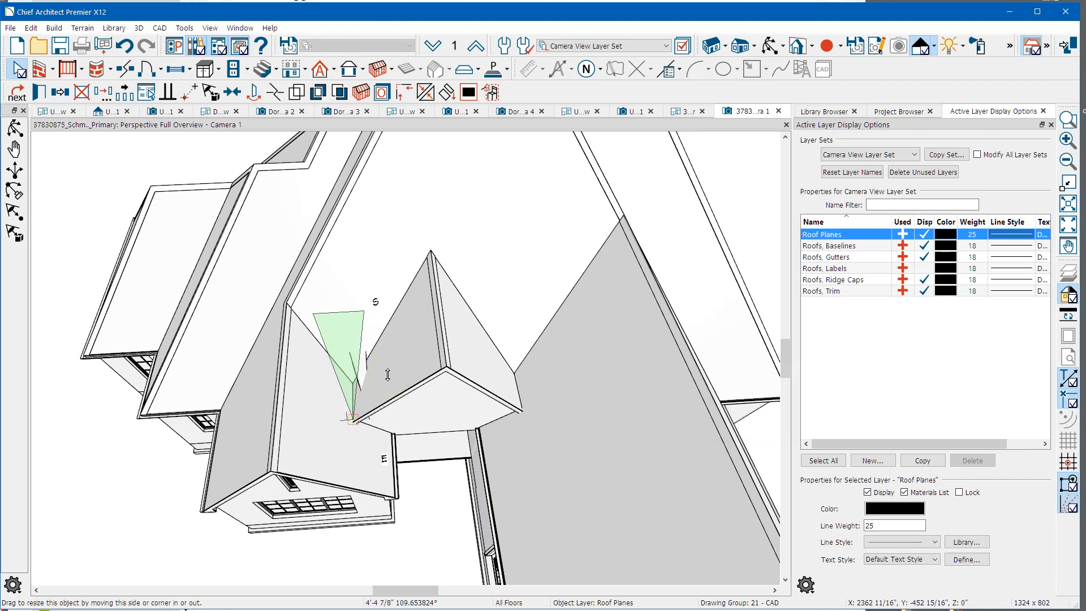
pyautogui.click(351, 407)
pyautogui.click(346, 371)
pyautogui.click(340, 332)
pyautogui.click(340, 334)
pyautogui.scroll(4, 338, 339)
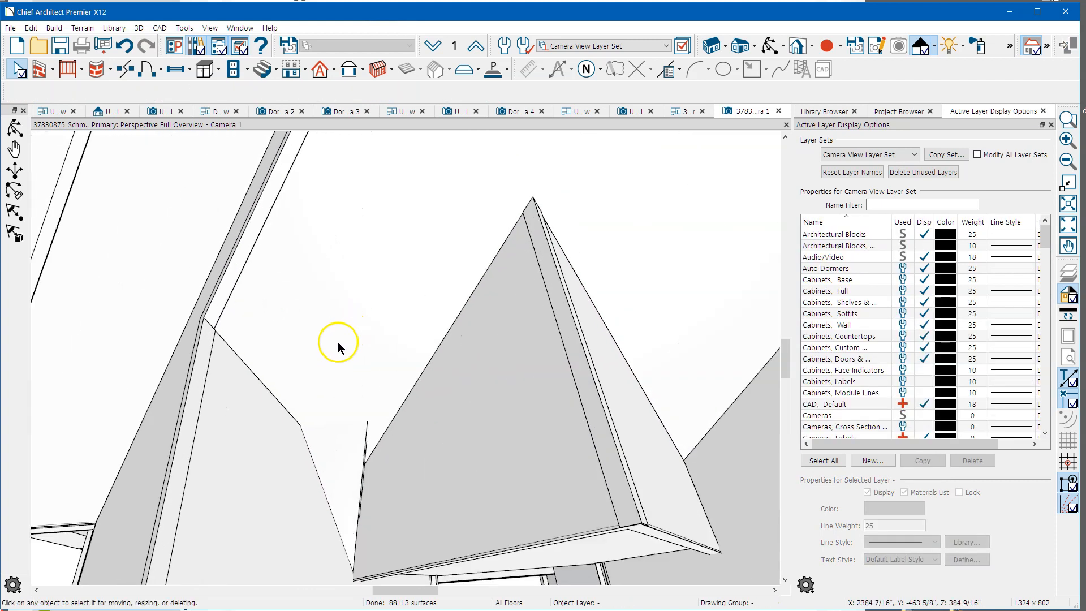
# Trim the entry gable's slope facing the valley so its side edge follows the narrow roof plane down to the front corner
pyautogui.click(394, 420)
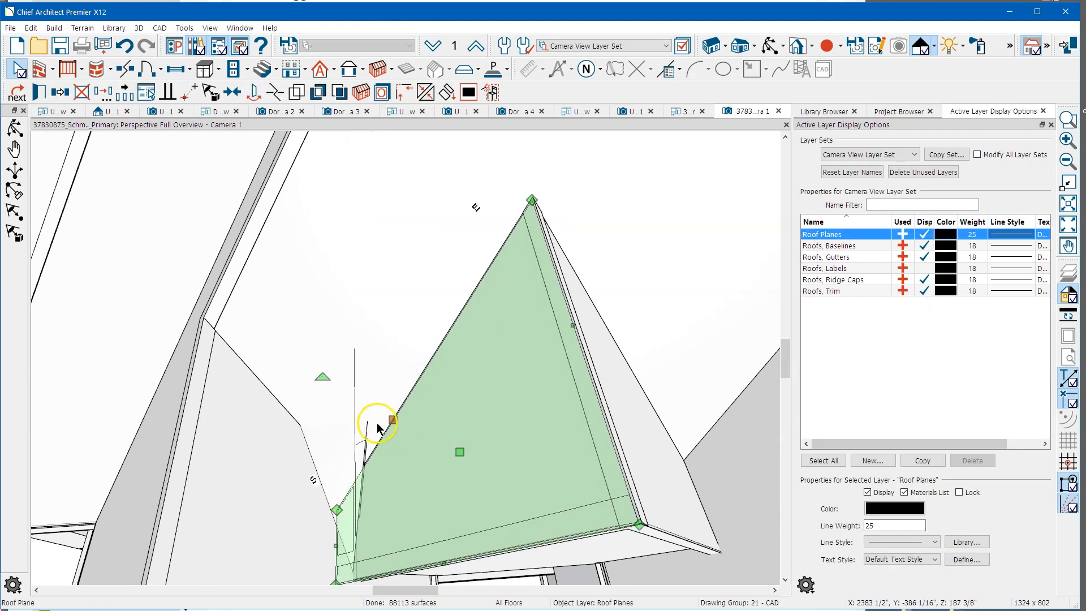
pyautogui.scroll(-1, 373, 435)
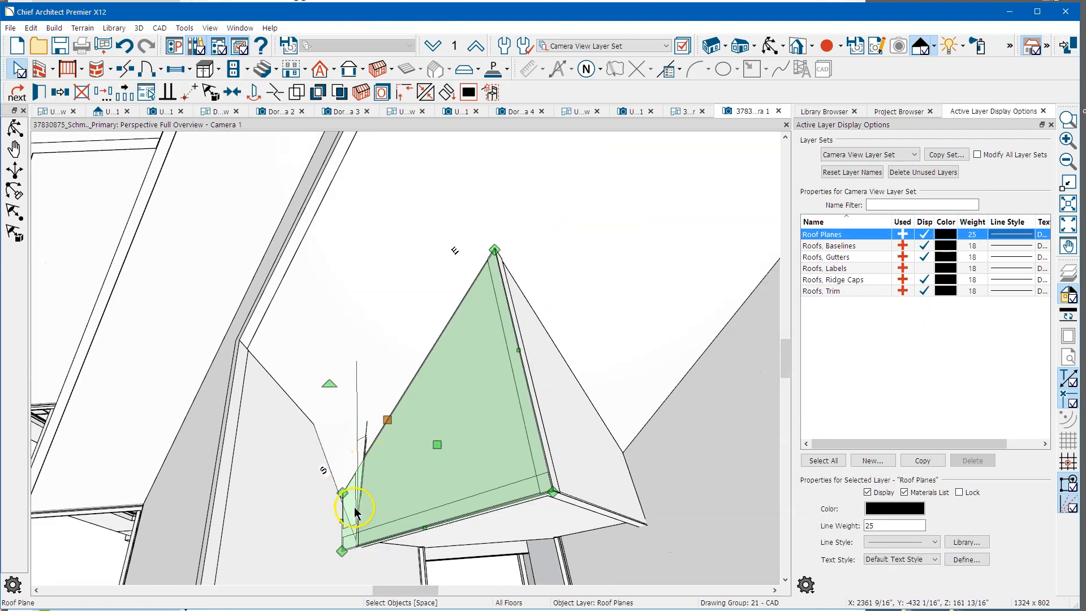
pyautogui.moveTo(341, 519); pyautogui.dragTo(388, 495)
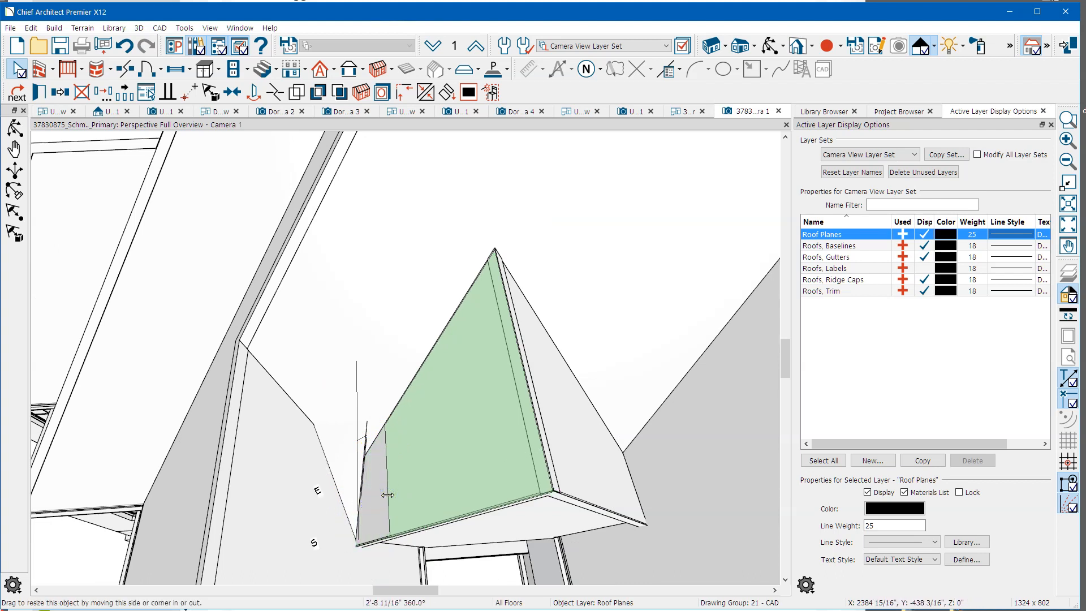
pyautogui.moveTo(388, 495); pyautogui.dragTo(388, 495)
pyautogui.moveTo(387, 495); pyautogui.dragTo(364, 469)
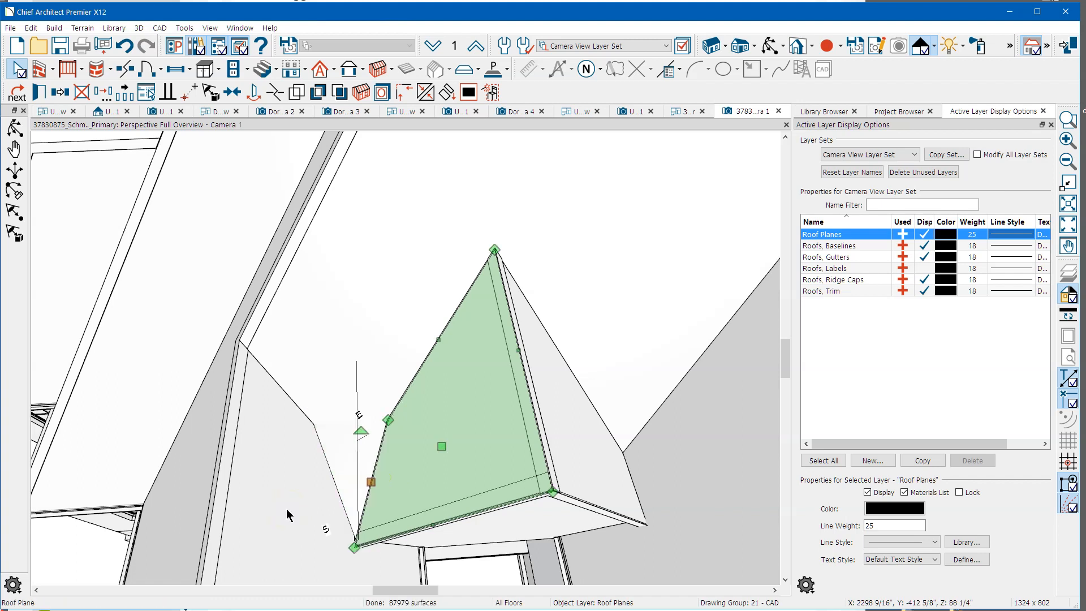
pyautogui.press('Escape')
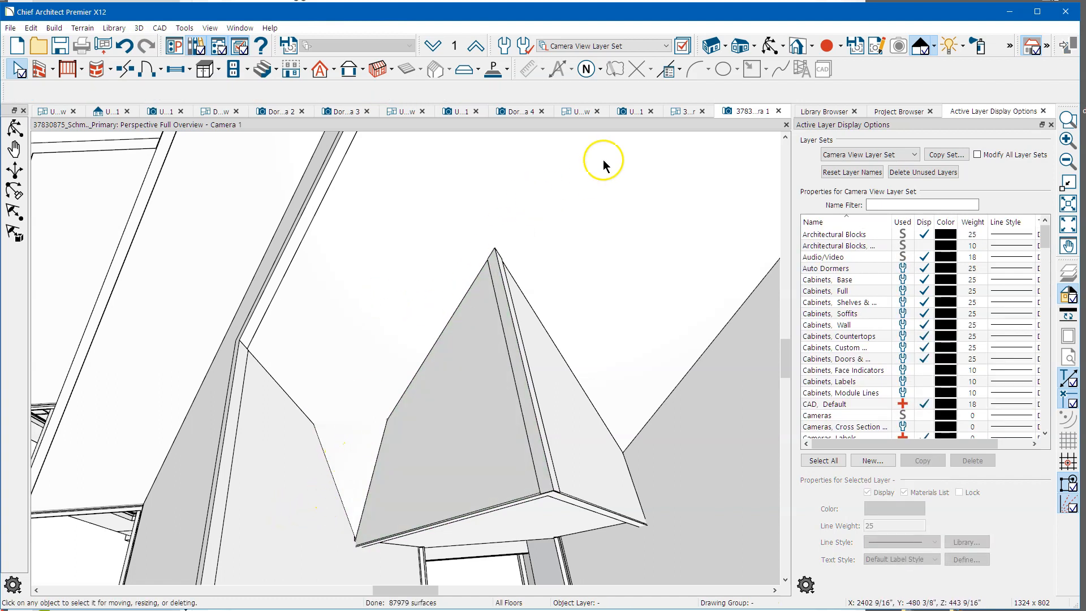
# Break the main roof plane's valley edge at the narrow plane, and move its lowest corner to where that plane meets the entry gable
pyautogui.click(769, 45)
pyautogui.moveTo(487, 368); pyautogui.dragTo(461, 346)
pyautogui.press('space')
pyautogui.click(418, 320)
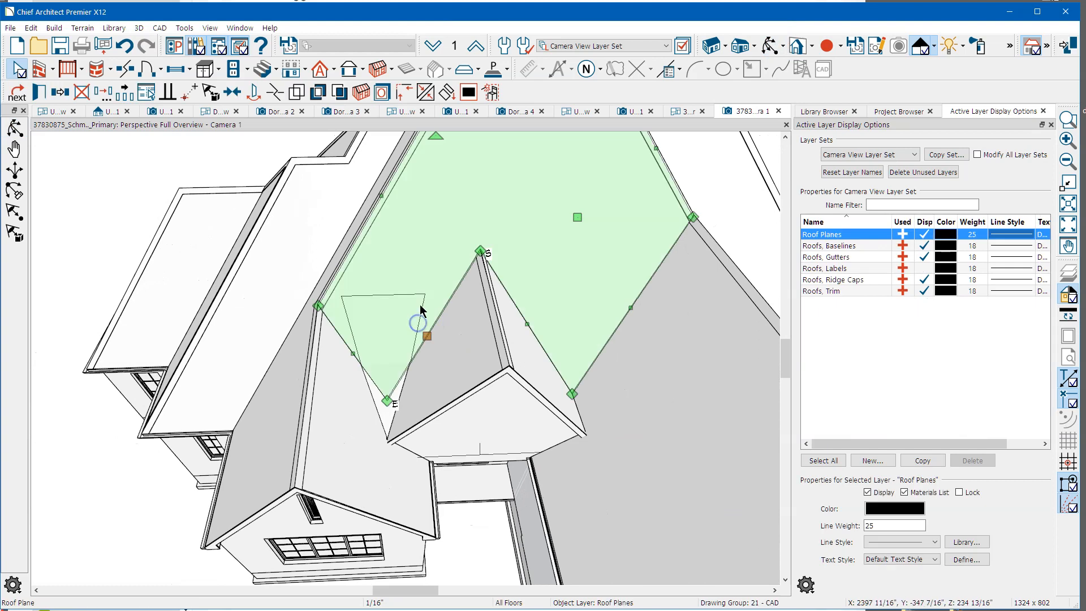
pyautogui.scroll(2, 398, 275)
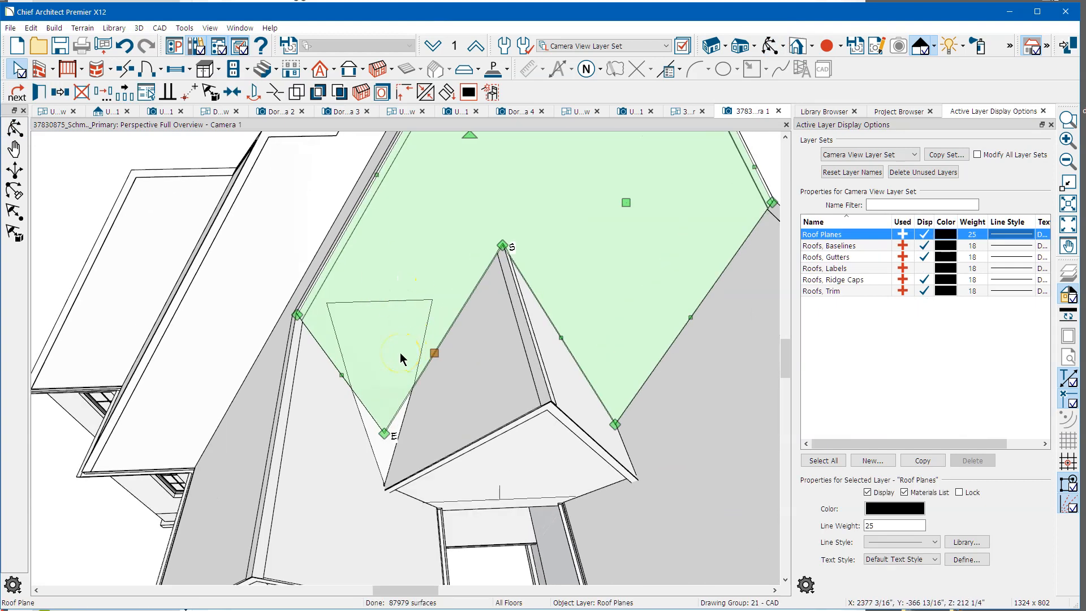
pyautogui.click(384, 369)
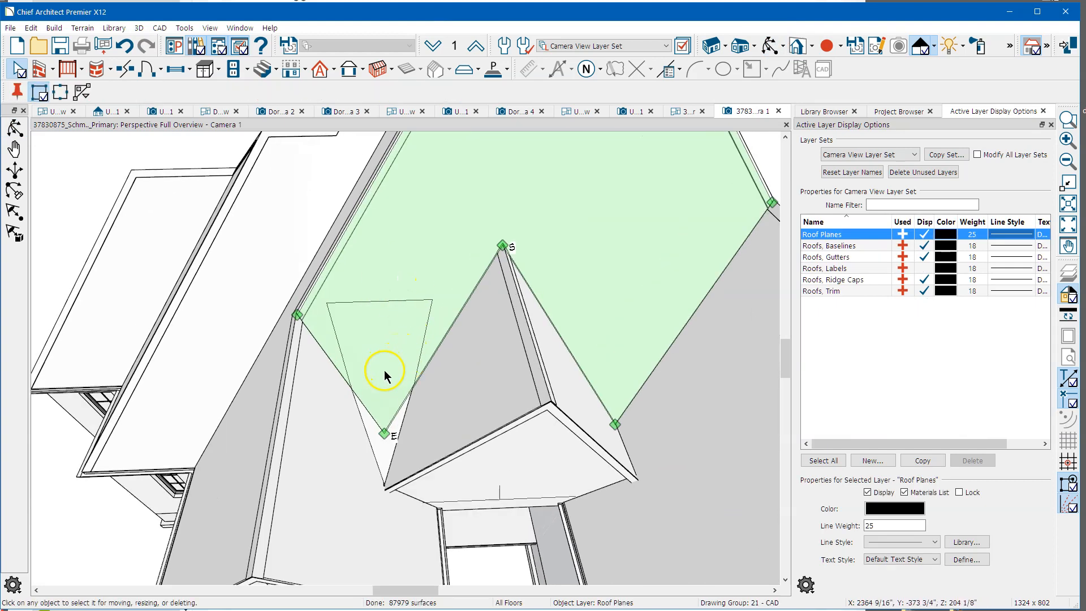
pyautogui.click(352, 388)
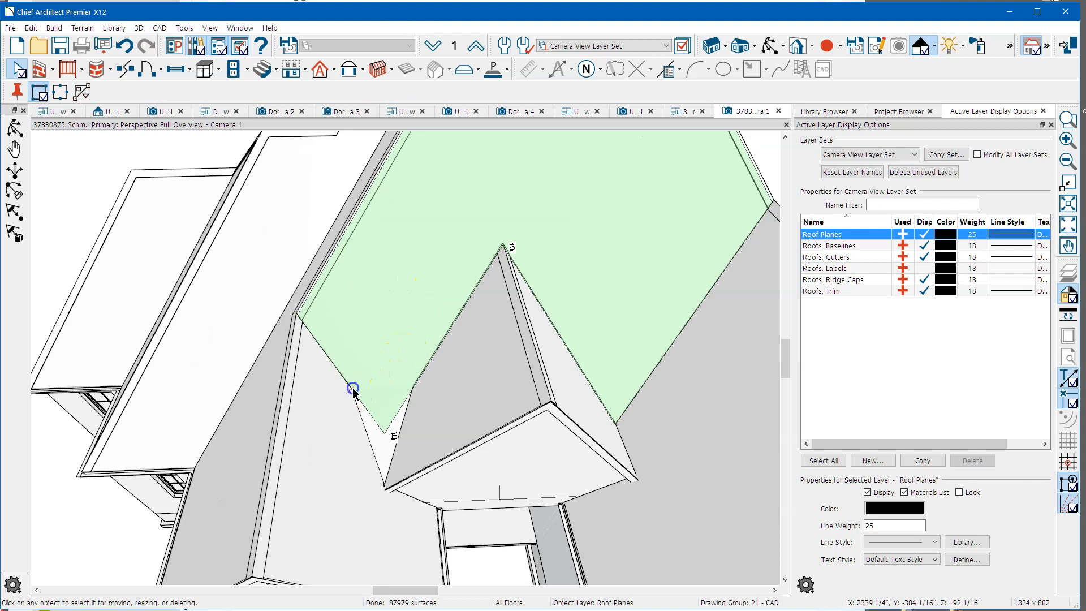
pyautogui.click(395, 469)
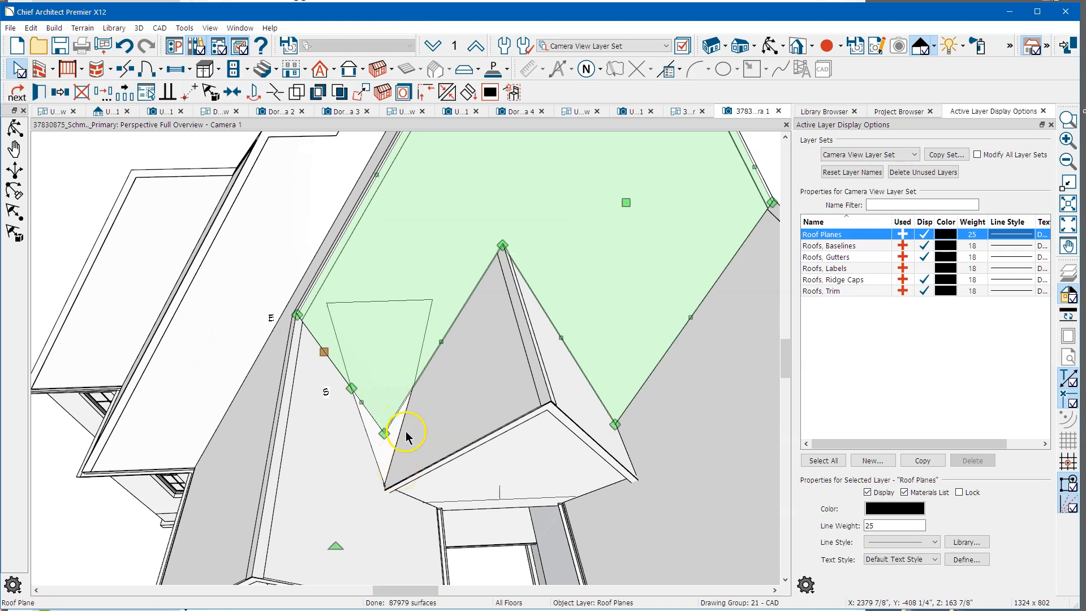
pyautogui.moveTo(377, 431); pyautogui.dragTo(418, 389)
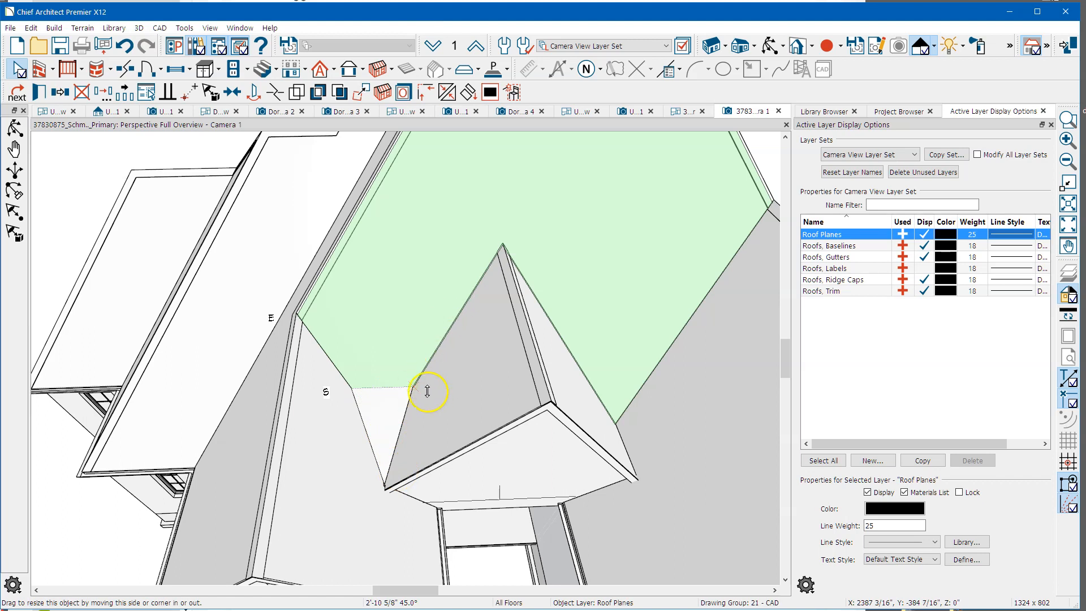
# Try to join the main roof's new lower edge to the narrow roof plane, and pull the narrow plane's back edge to that line
pyautogui.moveTo(394, 388); pyautogui.dragTo(354, 406)
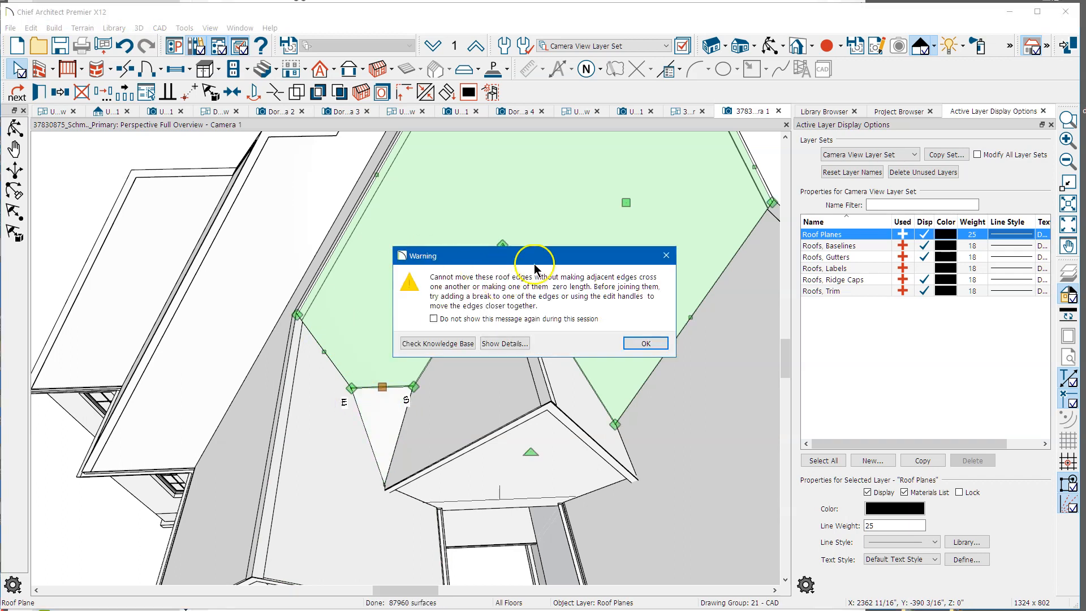
pyautogui.click(664, 256)
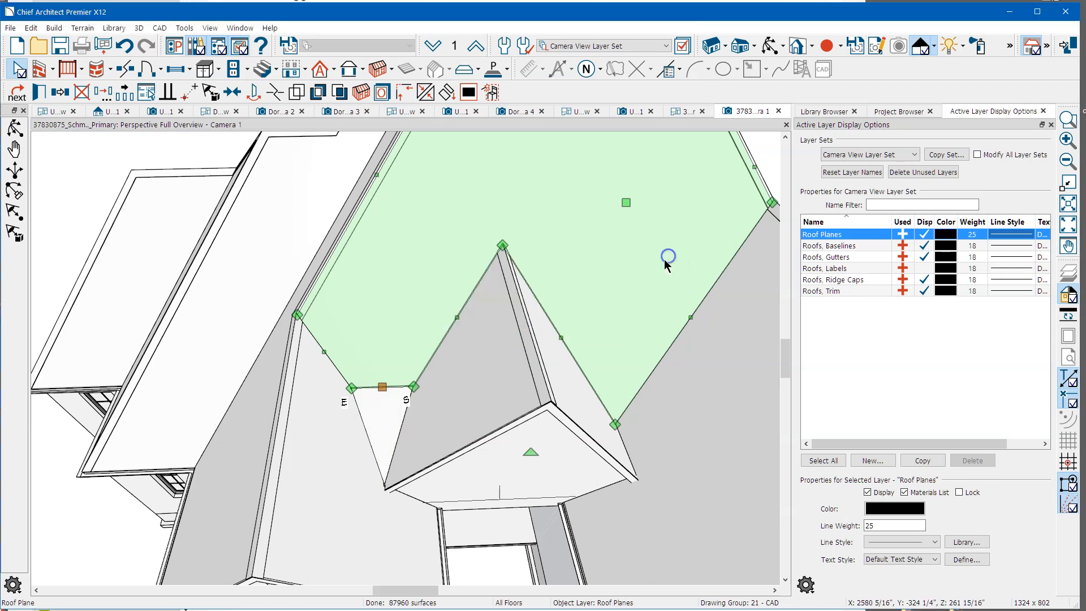
pyautogui.moveTo(391, 406)
pyautogui.mouseDown()
pyautogui.moveTo(381, 325)
pyautogui.moveTo(387, 406)
pyautogui.mouseUp()
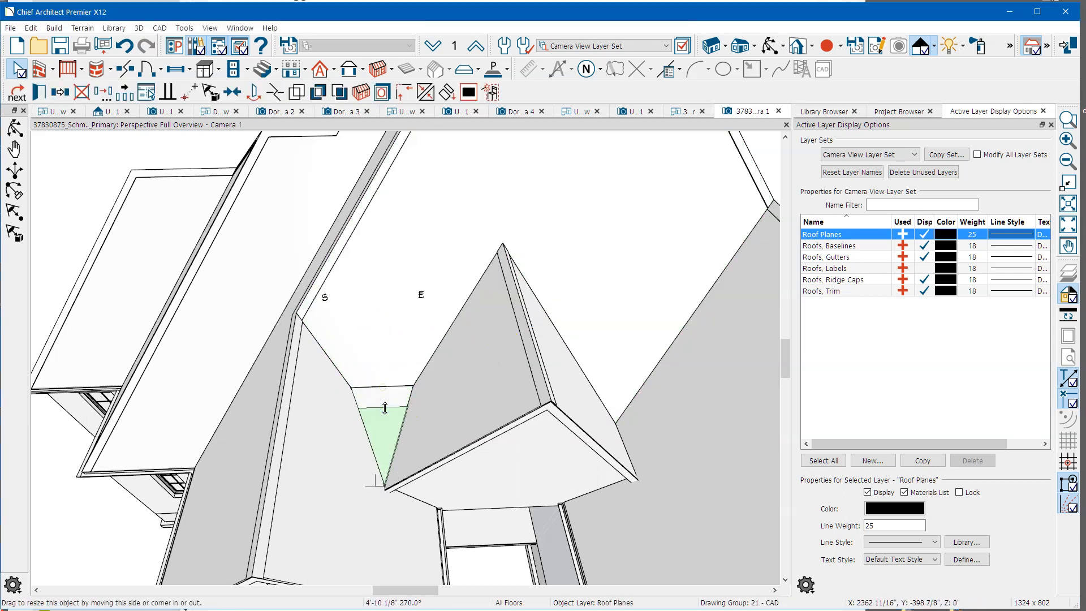
pyautogui.moveTo(384, 407); pyautogui.dragTo(386, 388)
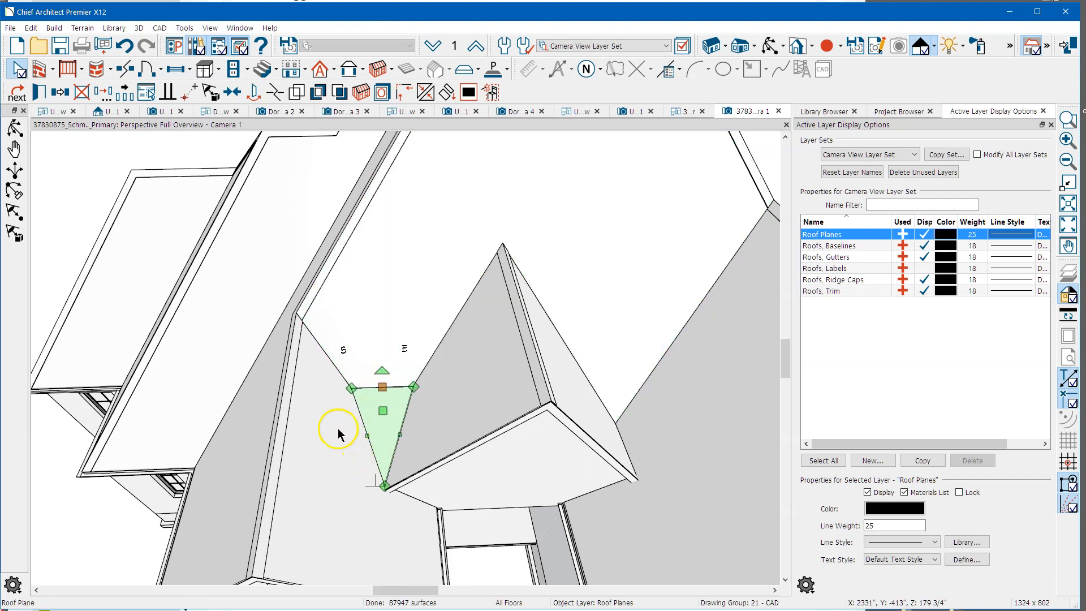
pyautogui.press('Escape')
# Move the adjoining gable slope's valley corner up to the narrow plane's back corner, and join its angled edge to the narrow roof plane
pyautogui.click(338, 428)
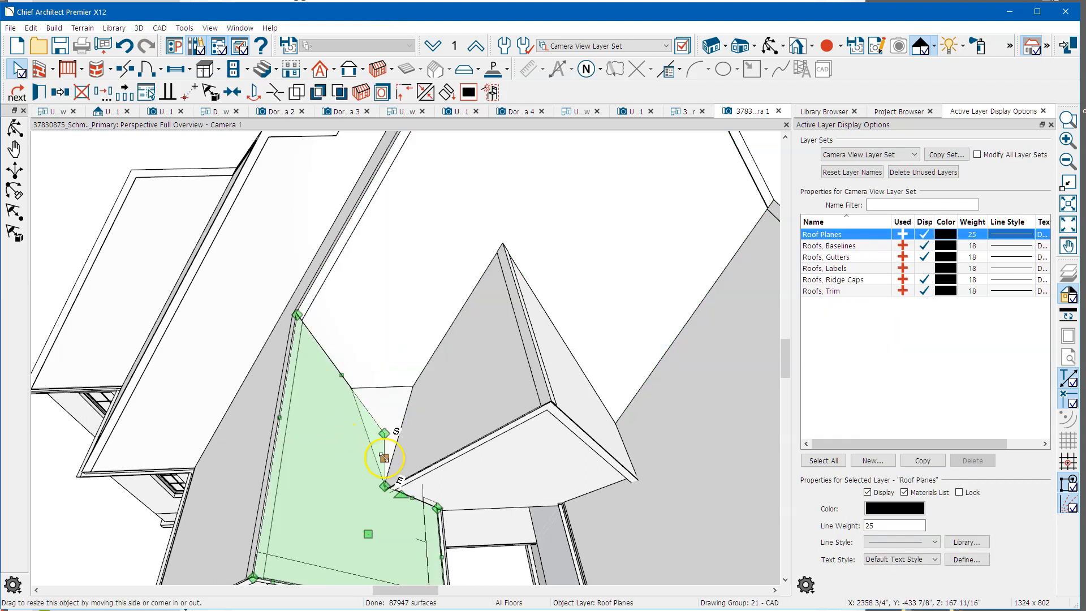
pyautogui.moveTo(385, 434); pyautogui.dragTo(343, 379)
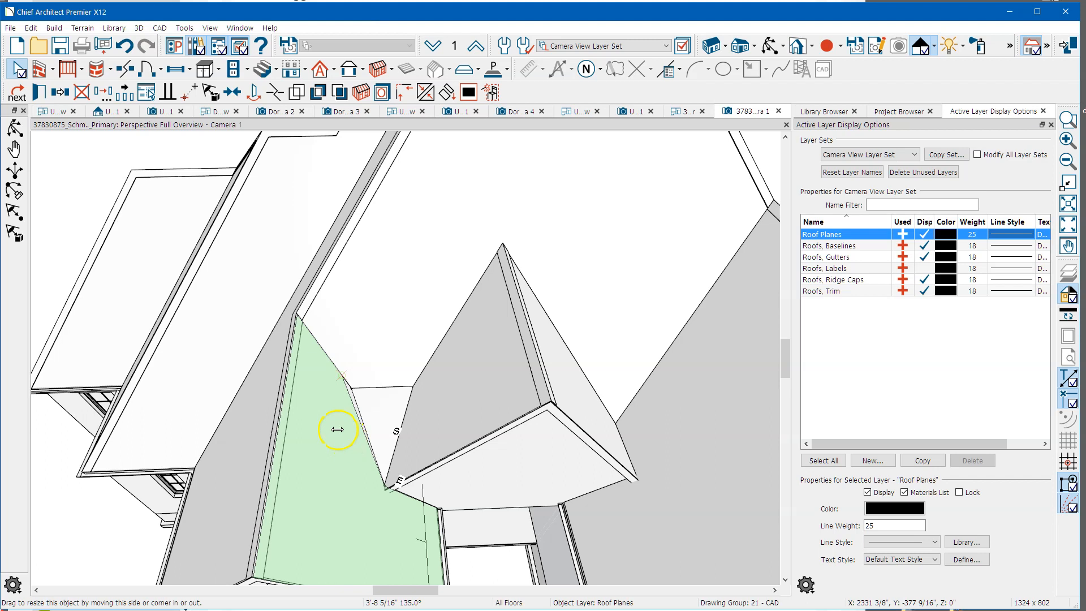
pyautogui.moveTo(332, 384); pyautogui.dragTo(333, 384)
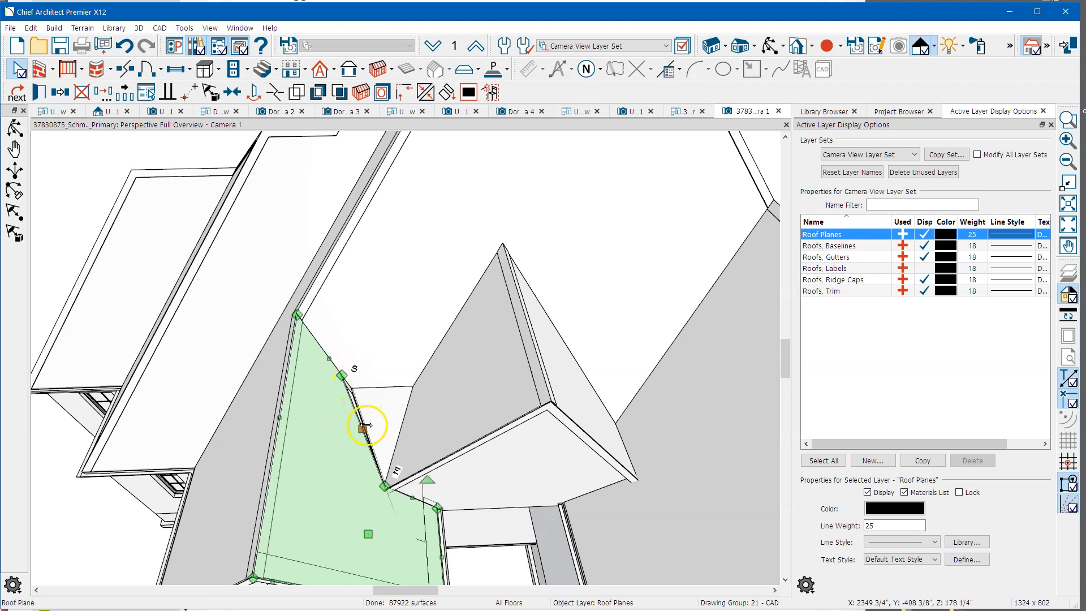
pyautogui.moveTo(367, 424); pyautogui.dragTo(367, 425)
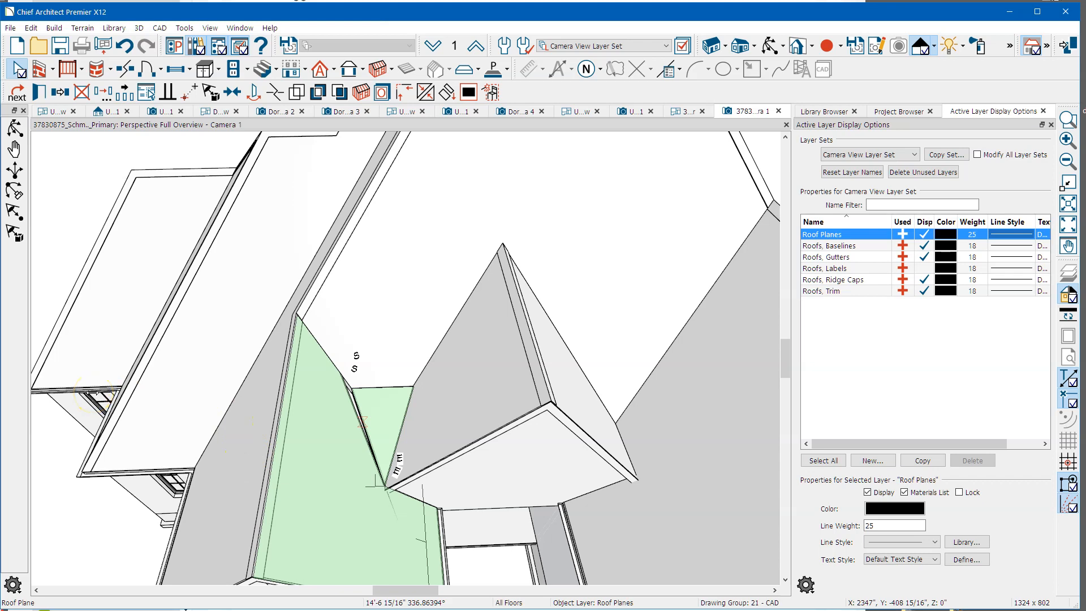
pyautogui.press('Escape')
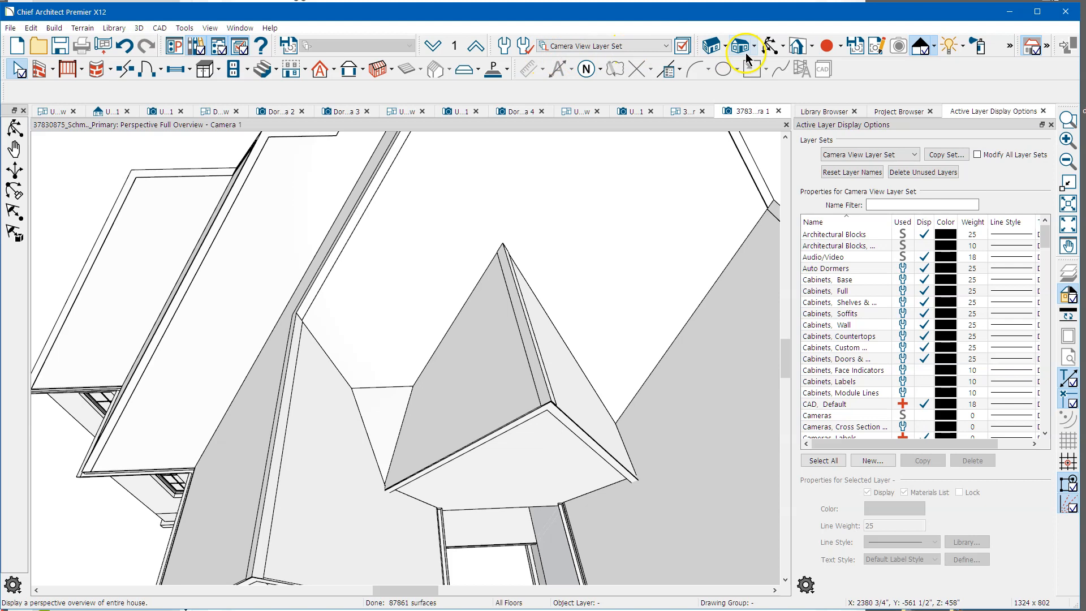
# Open the Roof Crickets topic of the Crickets and Dormer Vents Tutorial in the program's Help
pyautogui.click(767, 48)
pyautogui.moveTo(517, 279); pyautogui.dragTo(363, 322)
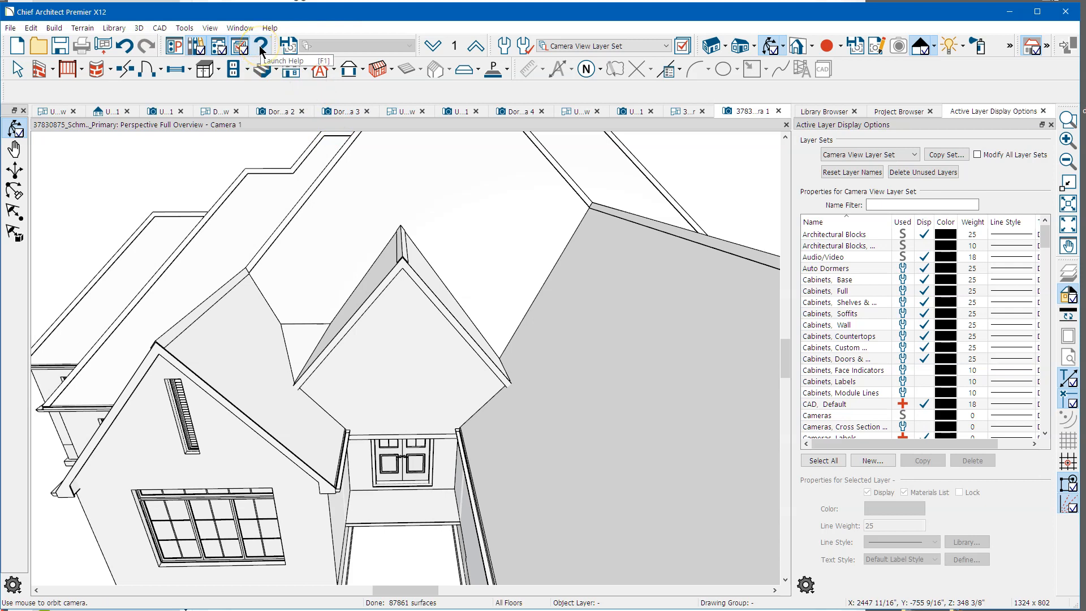
pyautogui.hotkey('alt', 'Tab')
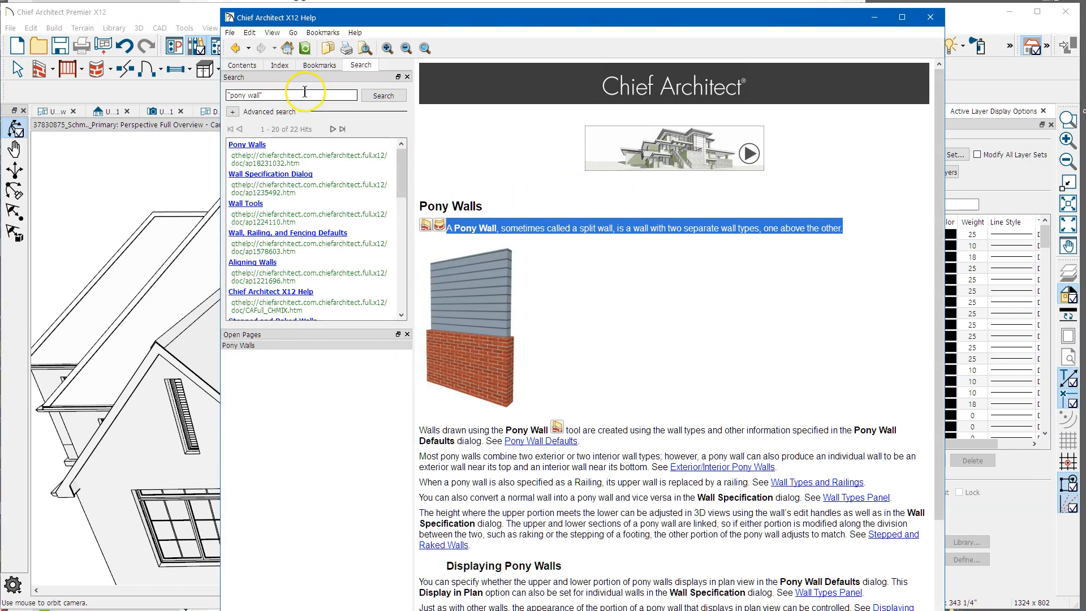
pyautogui.click(244, 65)
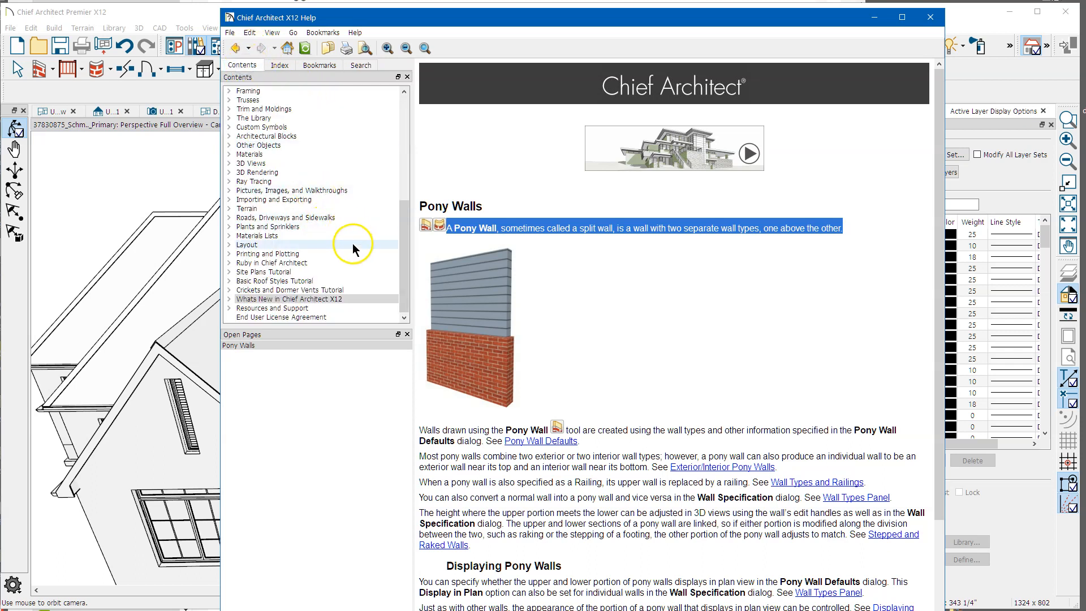
pyautogui.click(289, 291)
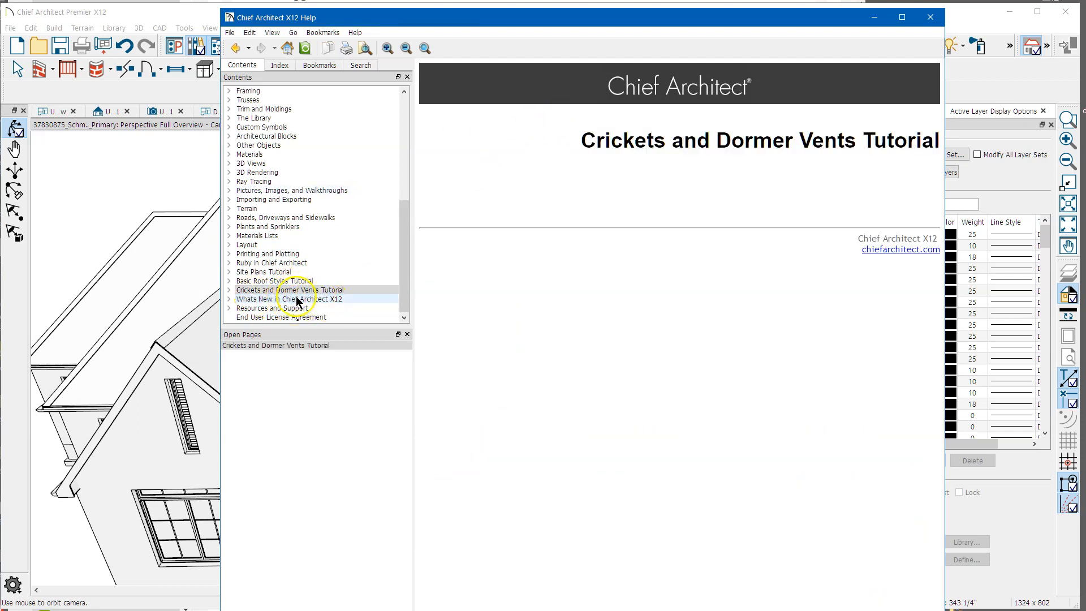
pyautogui.click(324, 289)
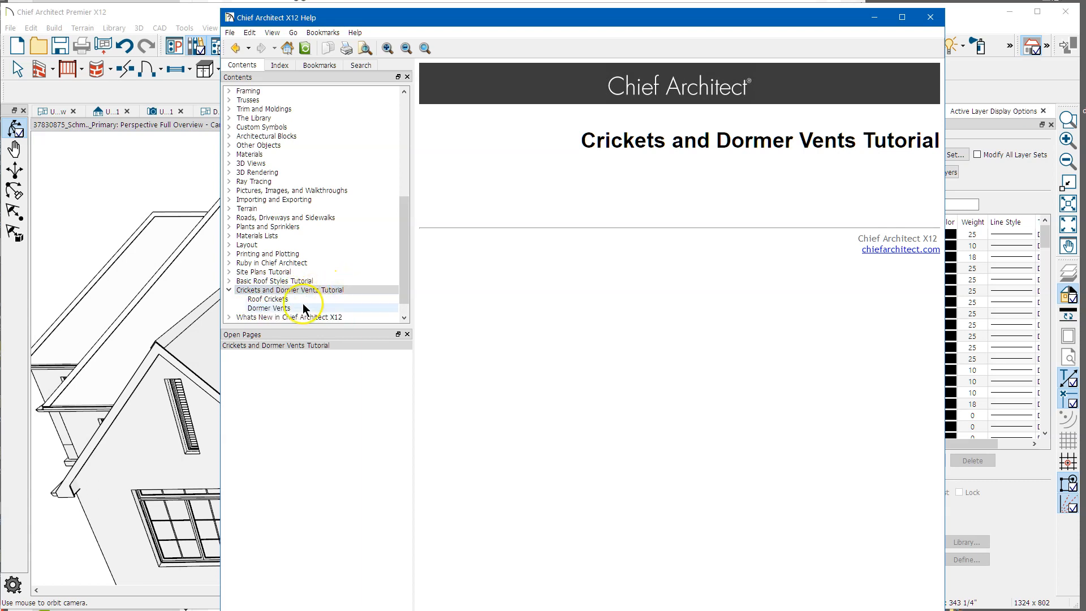
pyautogui.click(286, 302)
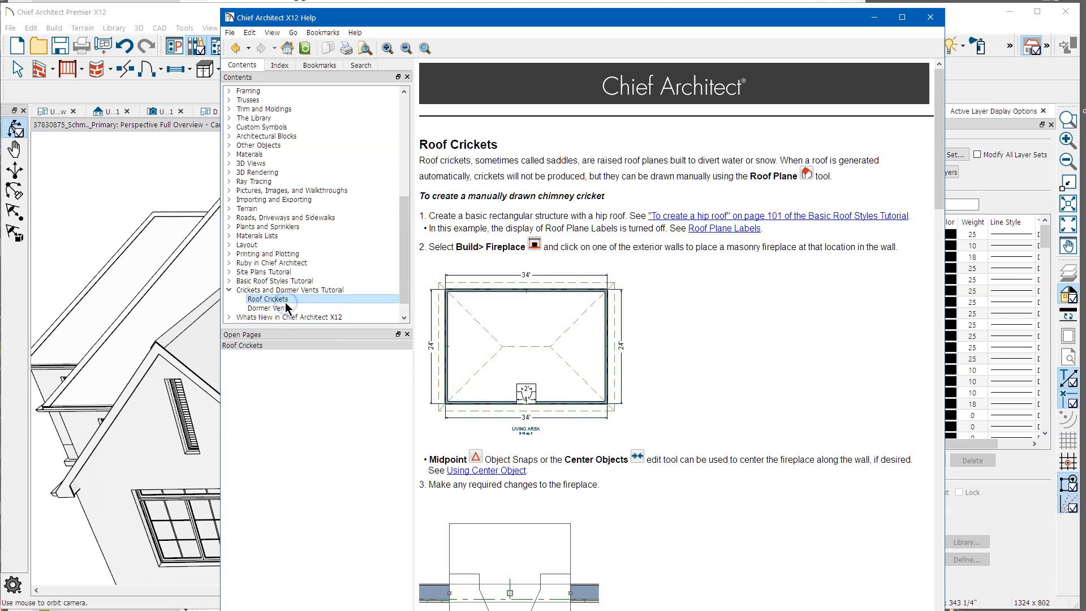
# Read through the steps for a manually drawn chimney cricket, including its 3D result, and return to the camera view
pyautogui.scroll(-4, 542, 250)
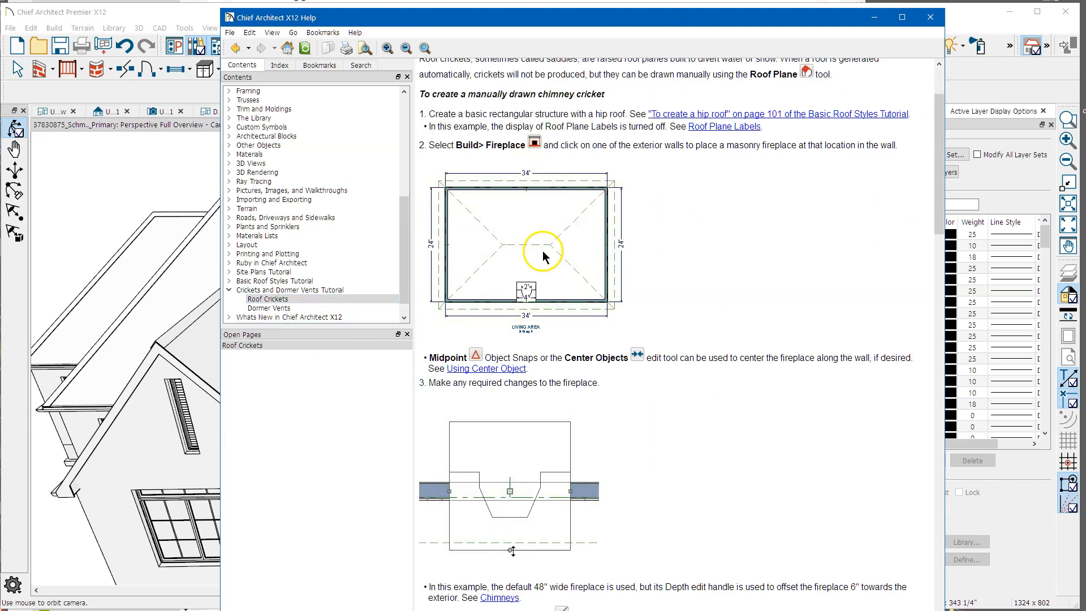
pyautogui.scroll(-10, 542, 250)
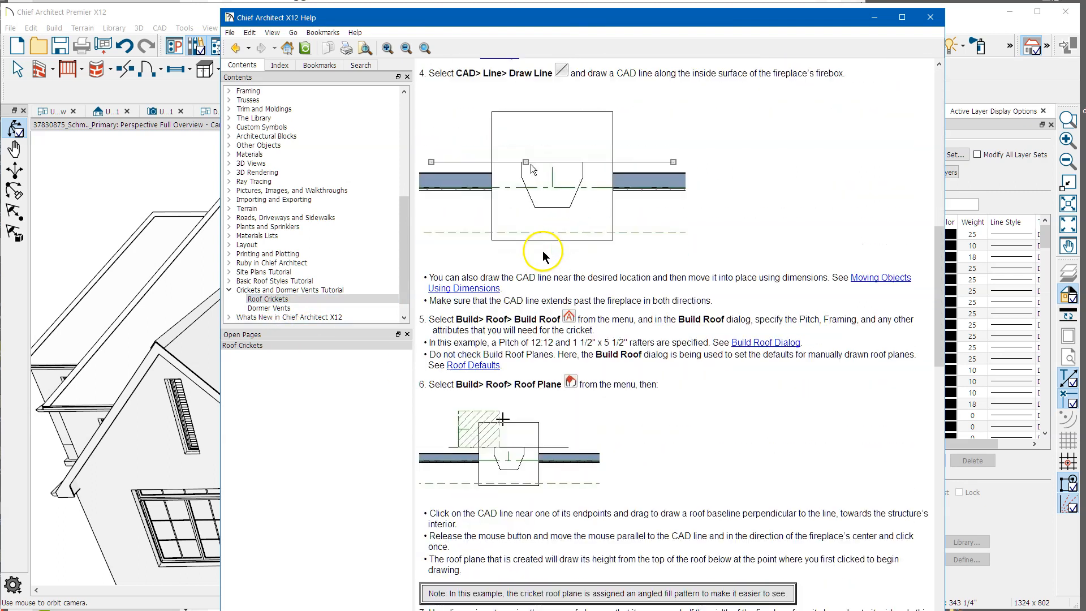
pyautogui.scroll(-7, 542, 250)
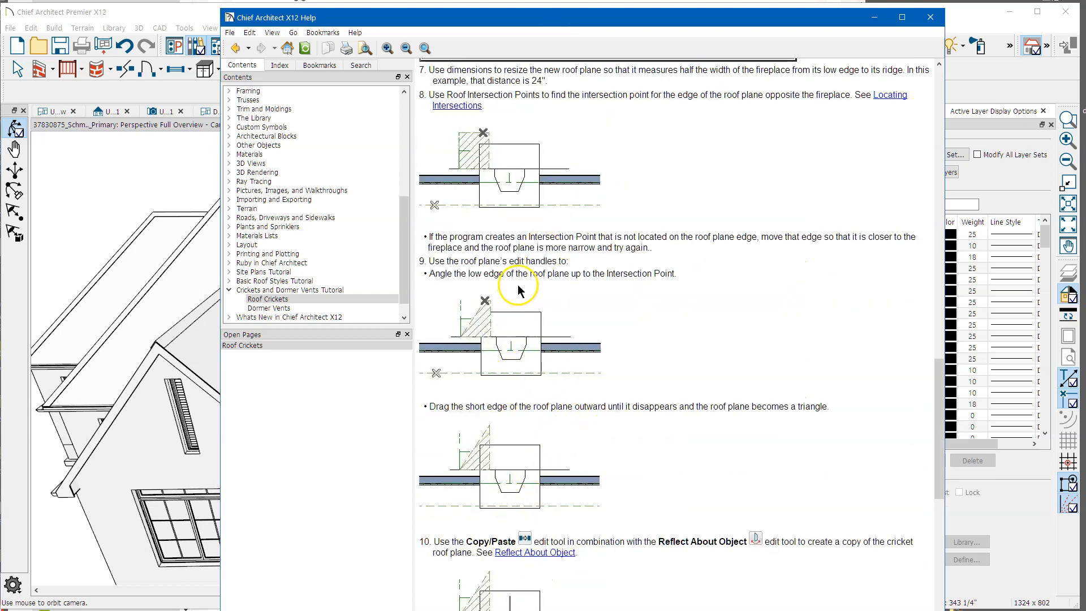
pyautogui.scroll(-3, 515, 285)
pyautogui.scroll(-9, 511, 286)
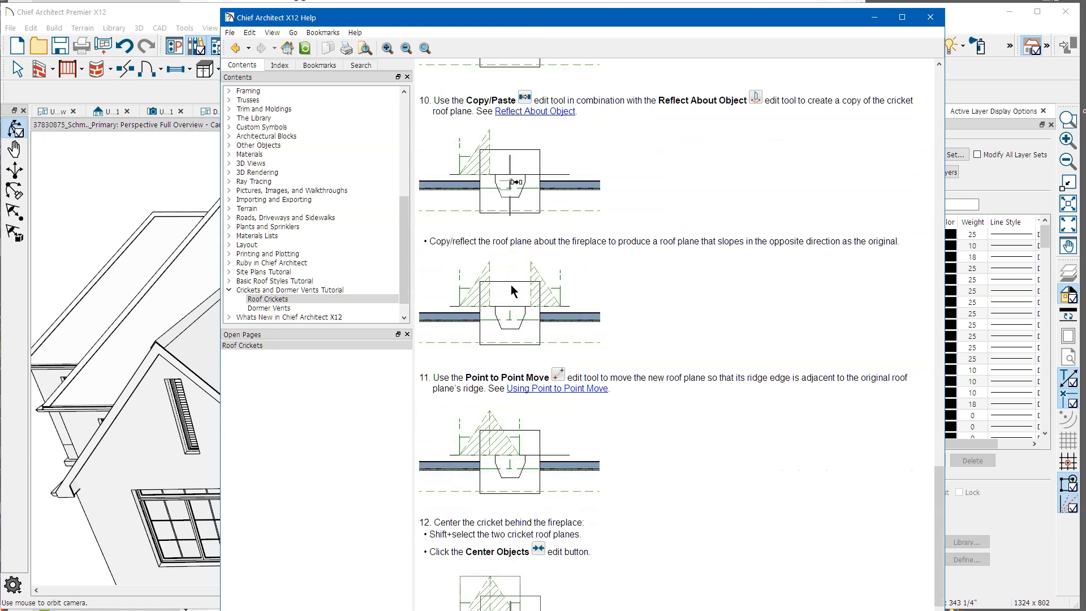
pyautogui.scroll(-1, 511, 286)
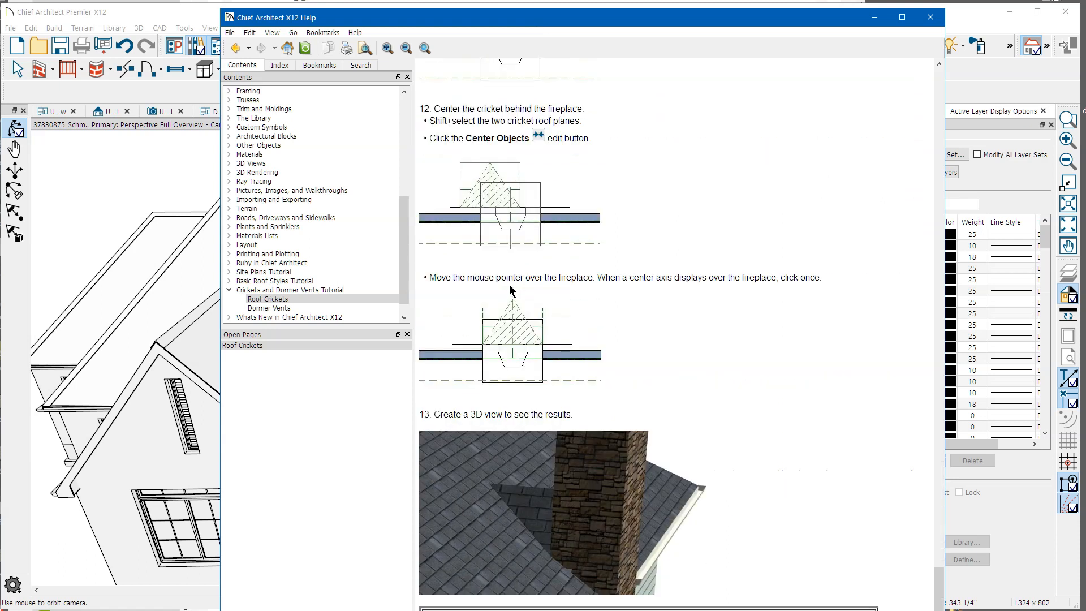
pyautogui.scroll(10, 535, 272)
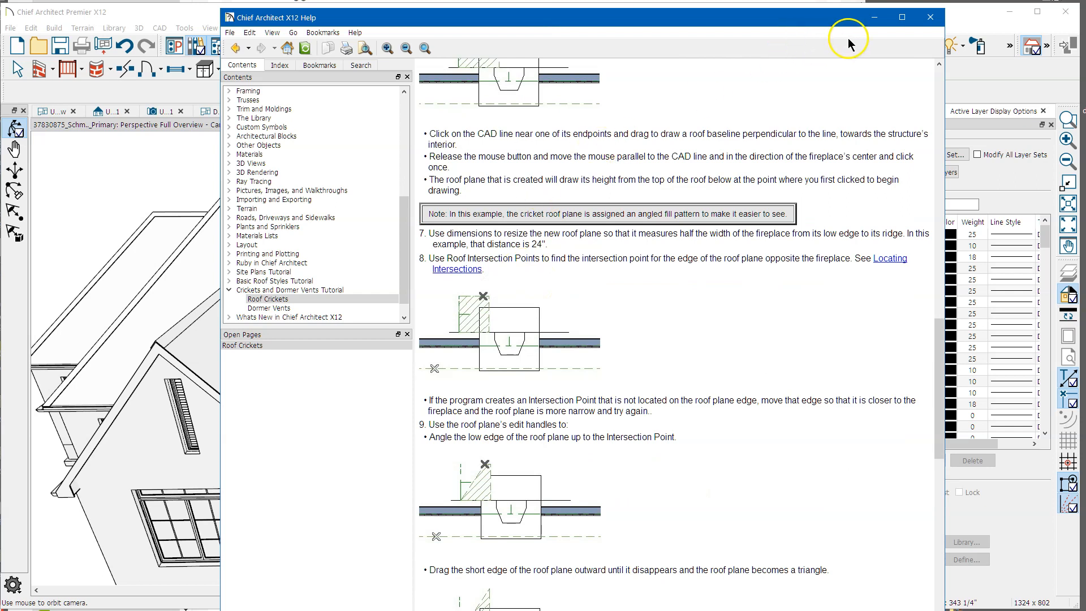
pyautogui.click(873, 17)
# Try to raise the narrow valley roof plane through its fascia top height with the pitch locked
pyautogui.moveTo(439, 223); pyautogui.dragTo(379, 414)
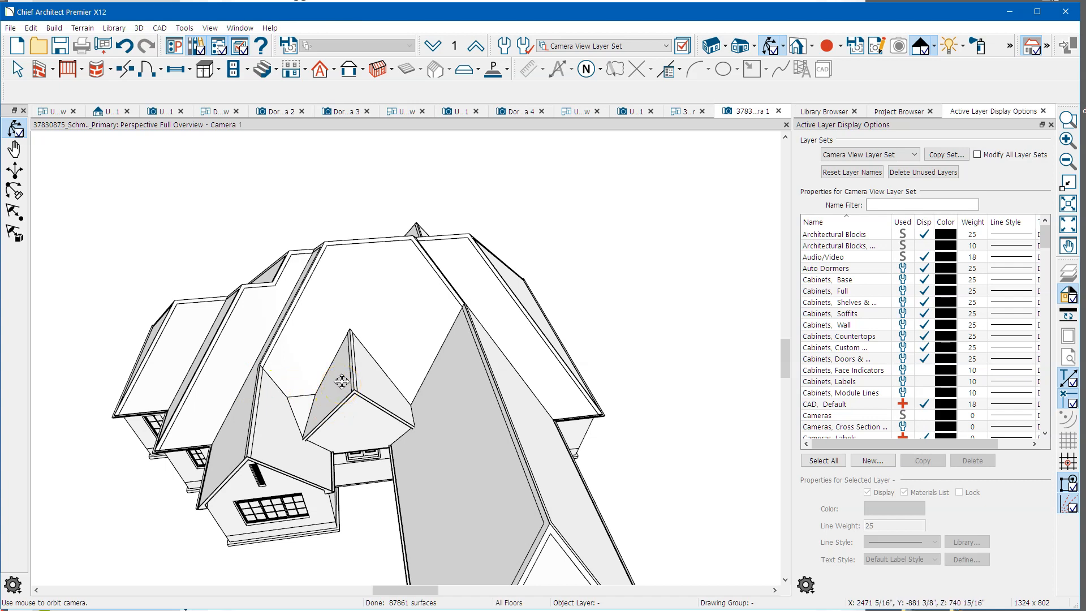
pyautogui.moveTo(328, 376); pyautogui.dragTo(381, 416)
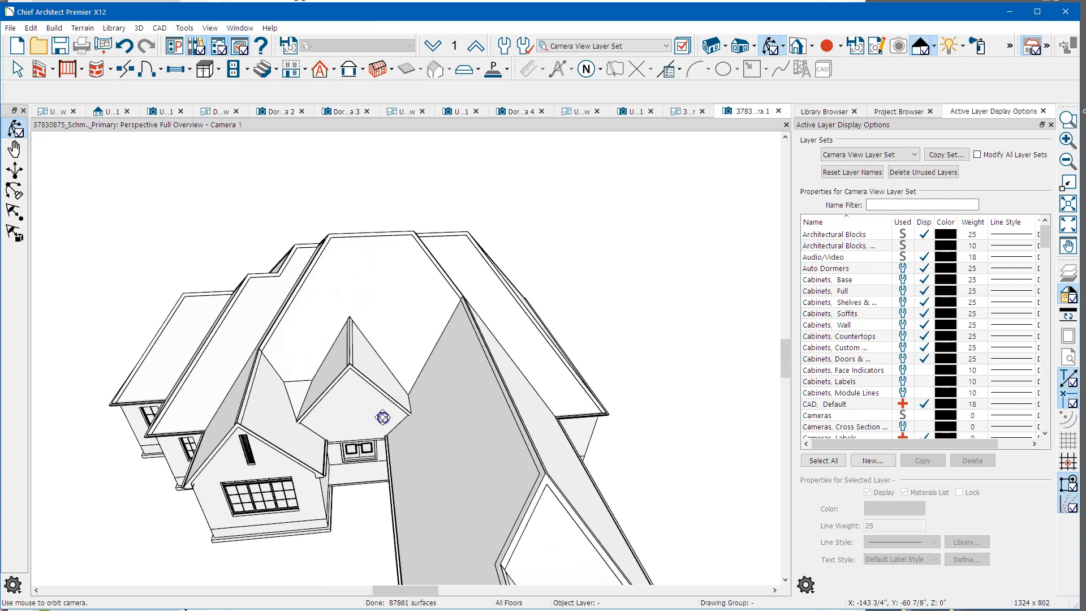
pyautogui.scroll(8, 305, 413)
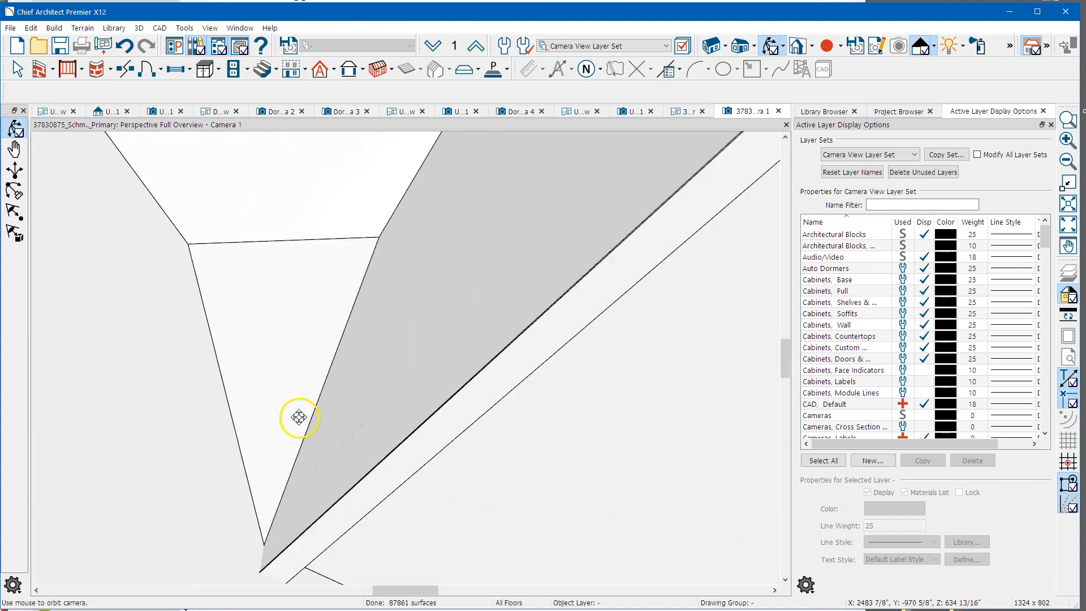
pyautogui.scroll(-2, 299, 417)
pyautogui.press('space')
pyautogui.click(297, 415)
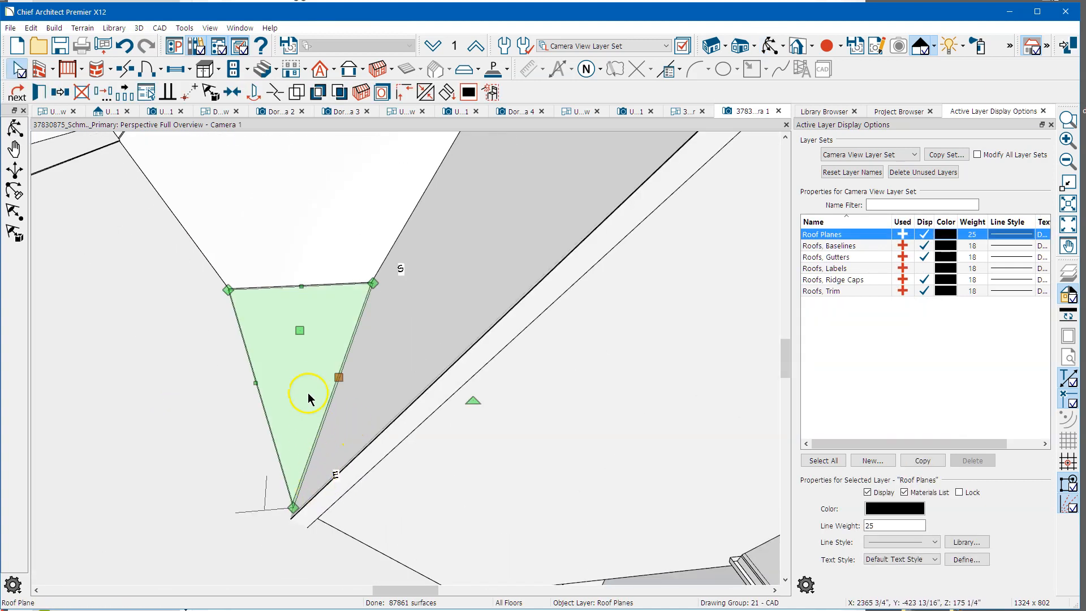
pyautogui.press('Escape')
pyautogui.click(297, 418)
pyautogui.doubleClick(298, 413)
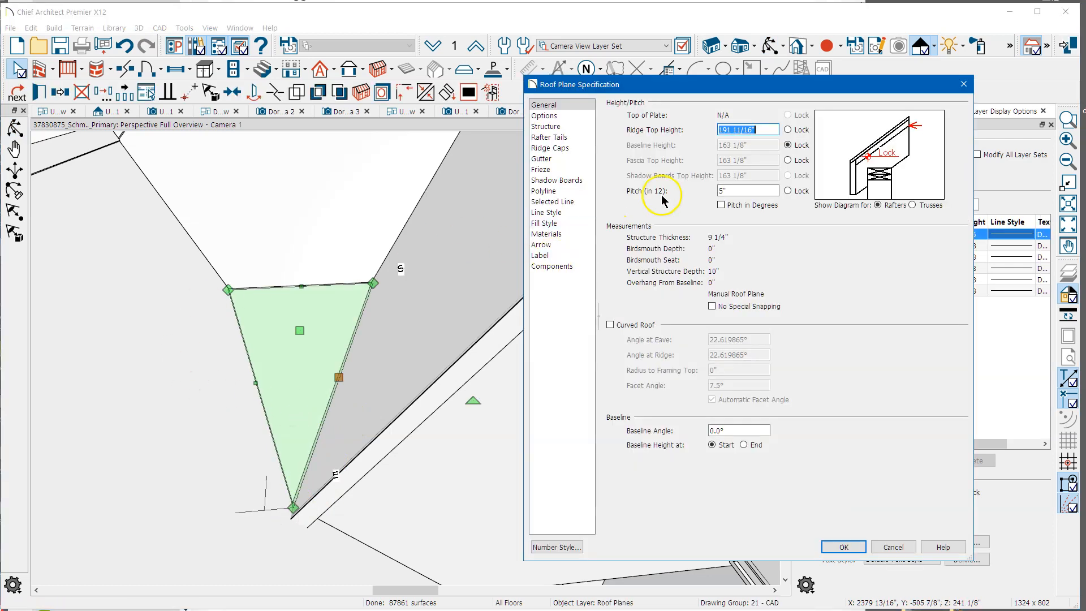
pyautogui.click(788, 190)
pyautogui.click(765, 162)
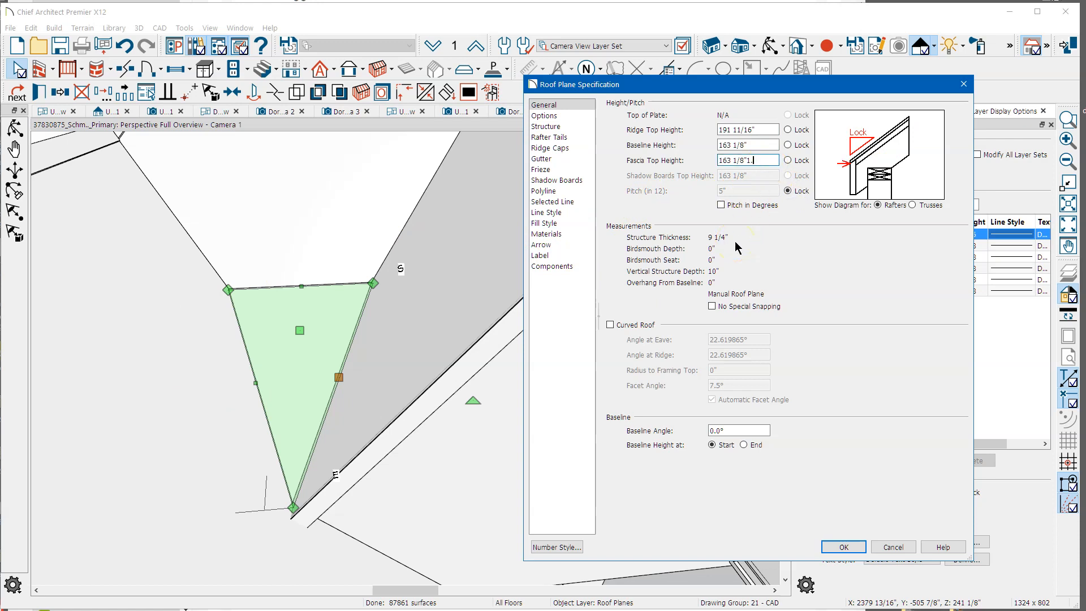
pyautogui.press('Return')
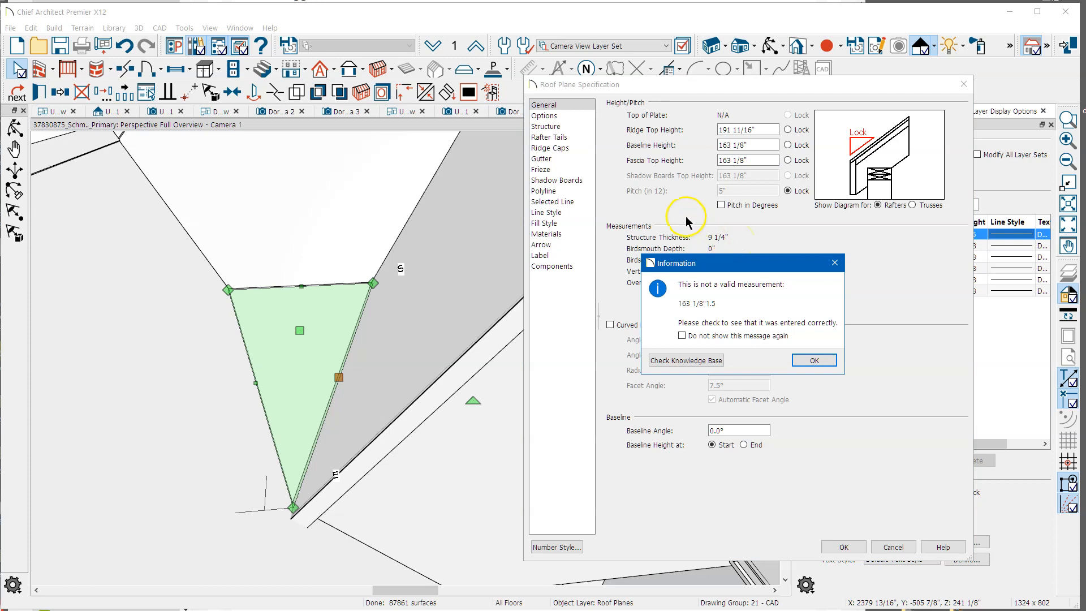
pyautogui.click(835, 263)
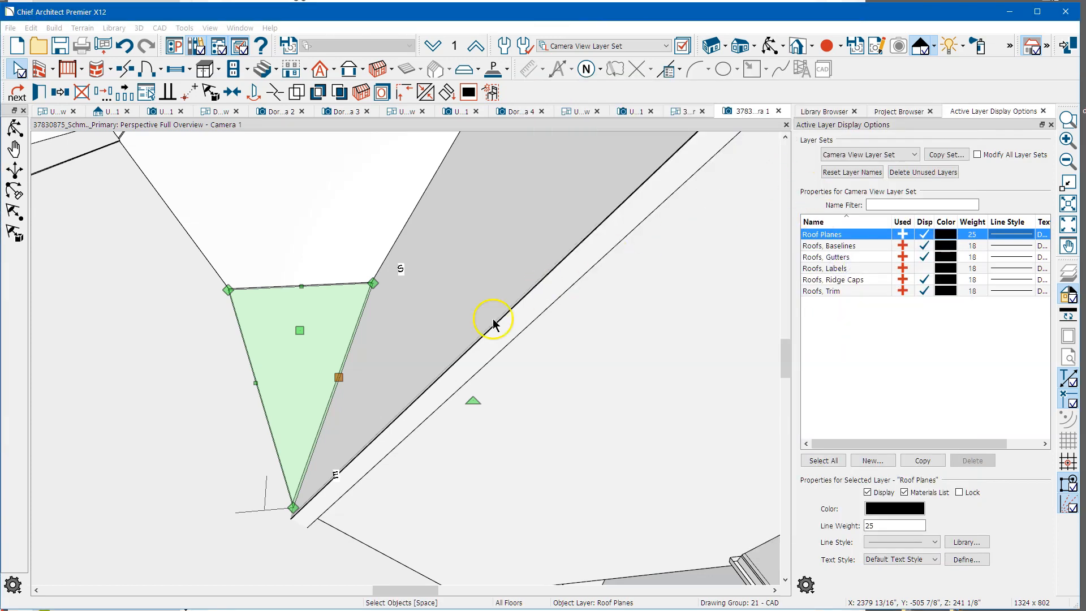
# Lock the narrow valley plane's pitch and raise its fascia top height by about 1 inch
pyautogui.click(329, 351)
pyautogui.doubleClick(322, 350)
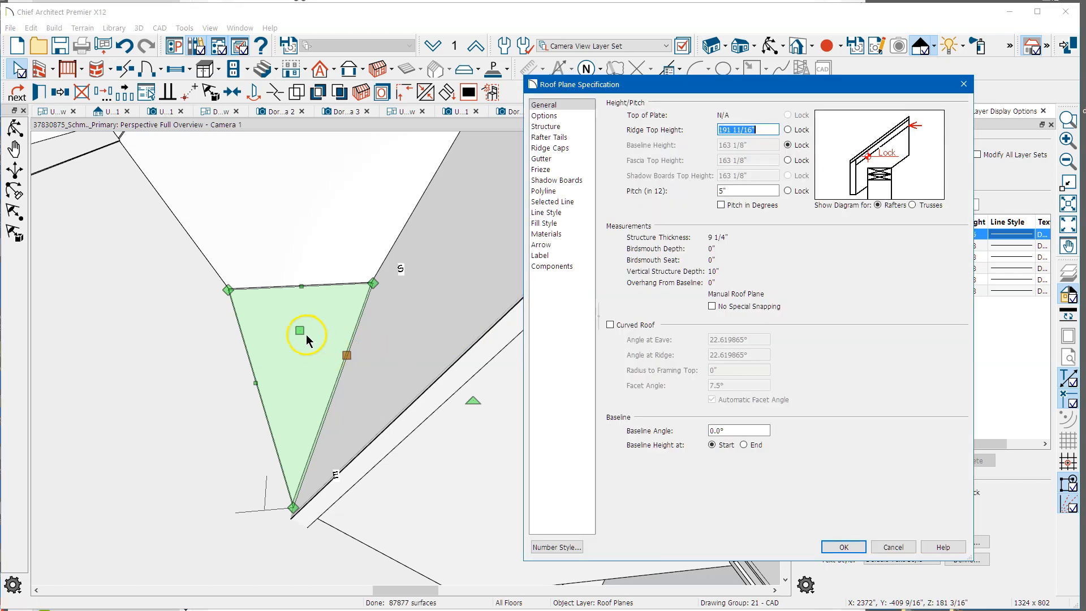
pyautogui.click(788, 190)
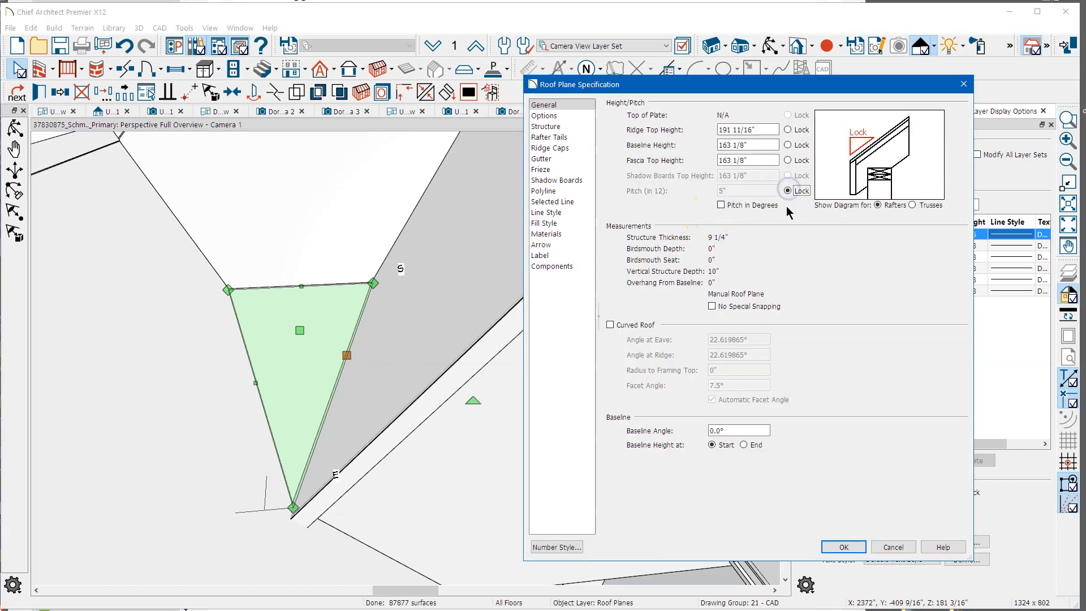
pyautogui.click(763, 160)
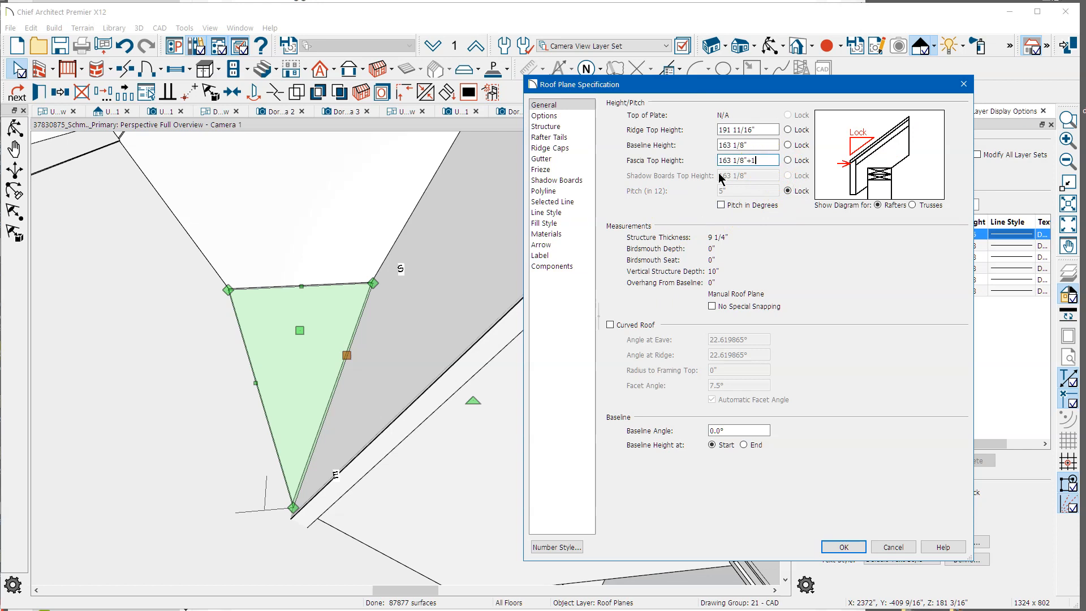
pyautogui.press('Return')
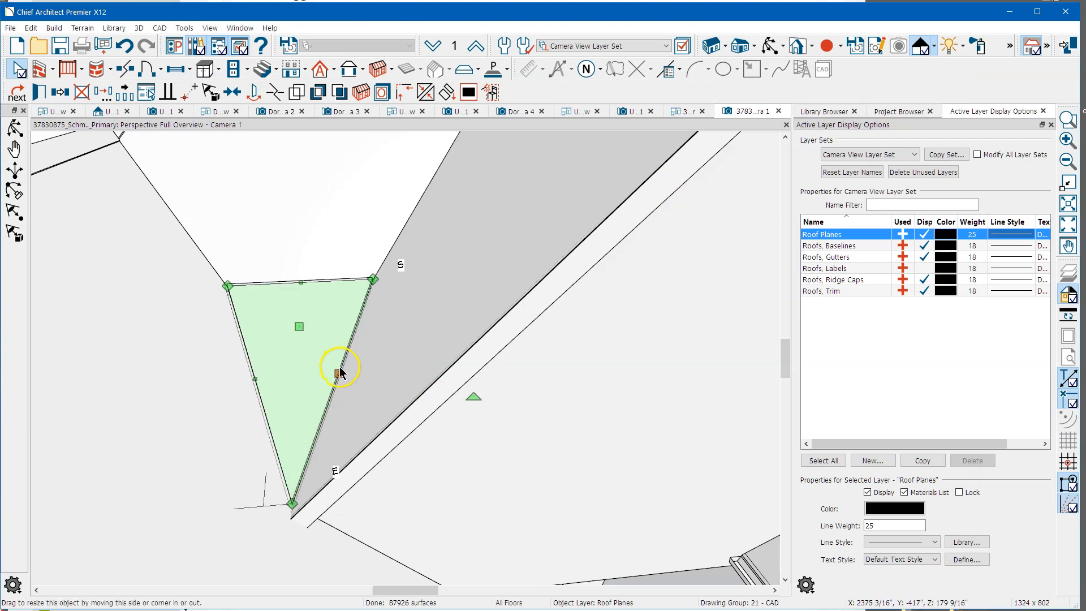
# Extend the raised narrow plane's two side edges to meet the entry gable slope and the adjoining gable slope
pyautogui.moveTo(337, 372); pyautogui.dragTo(340, 372)
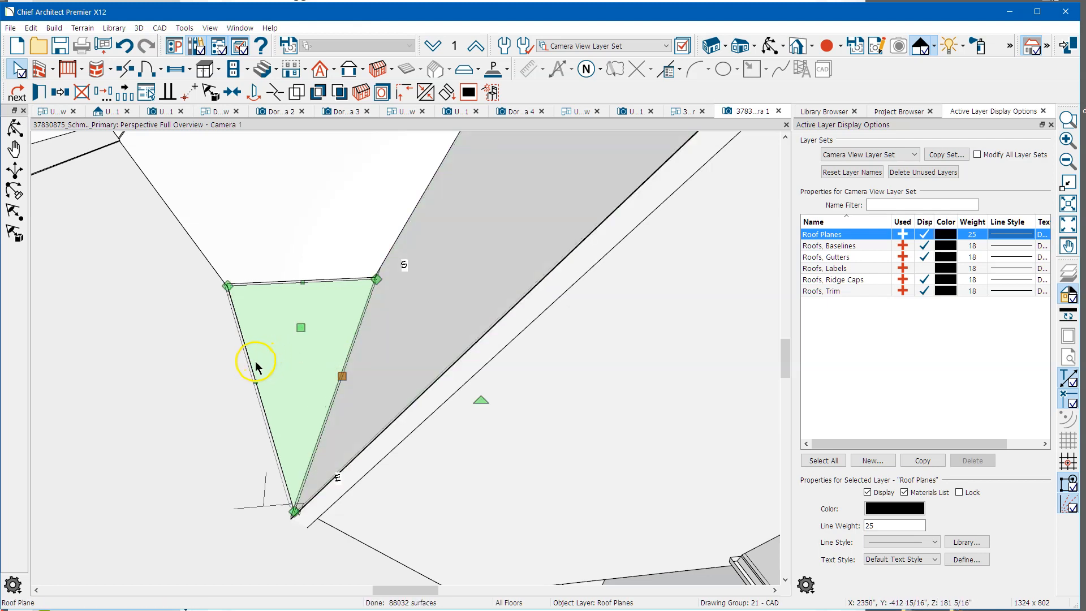
pyautogui.moveTo(255, 381); pyautogui.dragTo(253, 383)
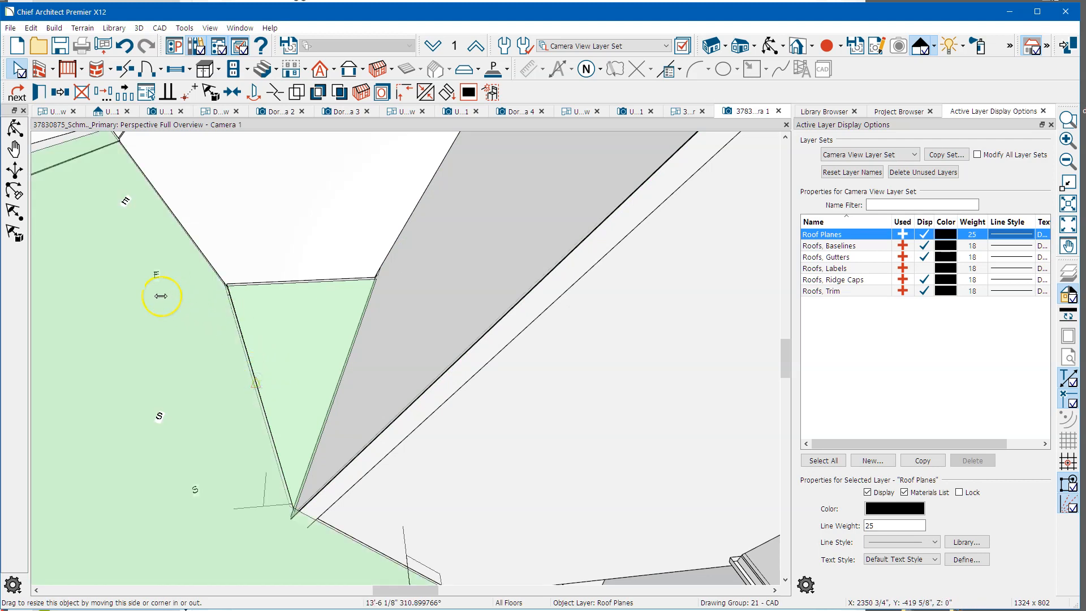
pyautogui.moveTo(161, 295); pyautogui.dragTo(162, 297)
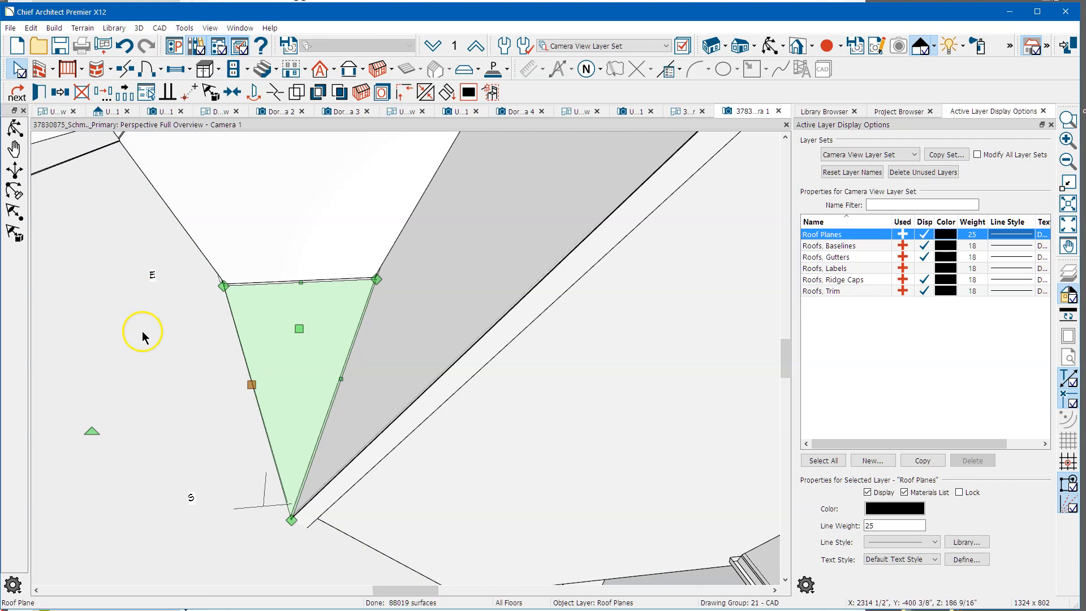
pyautogui.press('Escape')
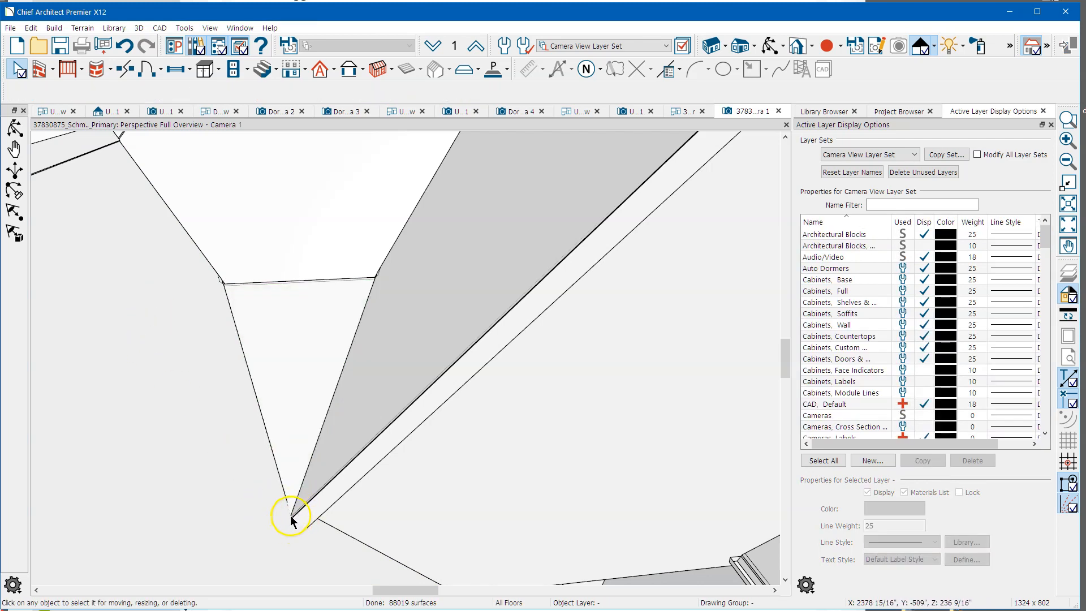
# Extend the narrow plane's back edge to meet the main roof plane's lower edge
pyautogui.click(293, 291)
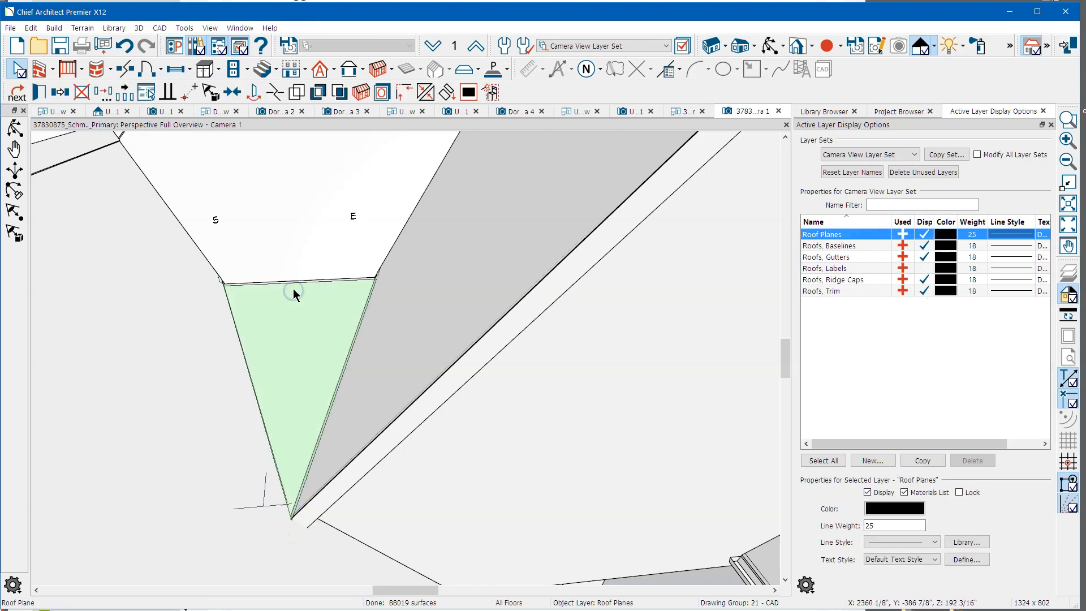
pyautogui.click(289, 364)
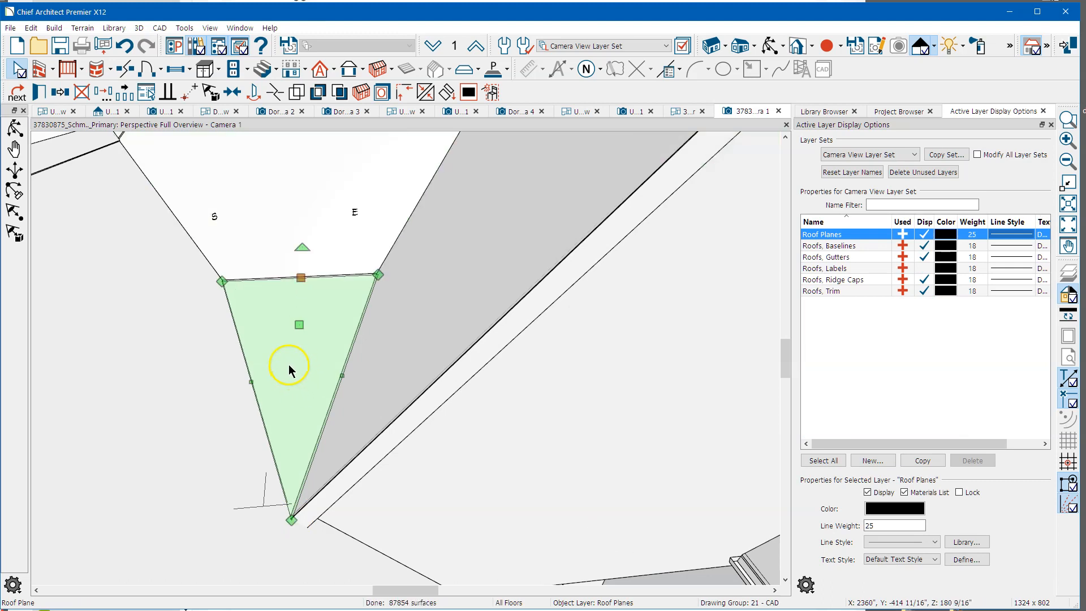
pyautogui.press('Escape')
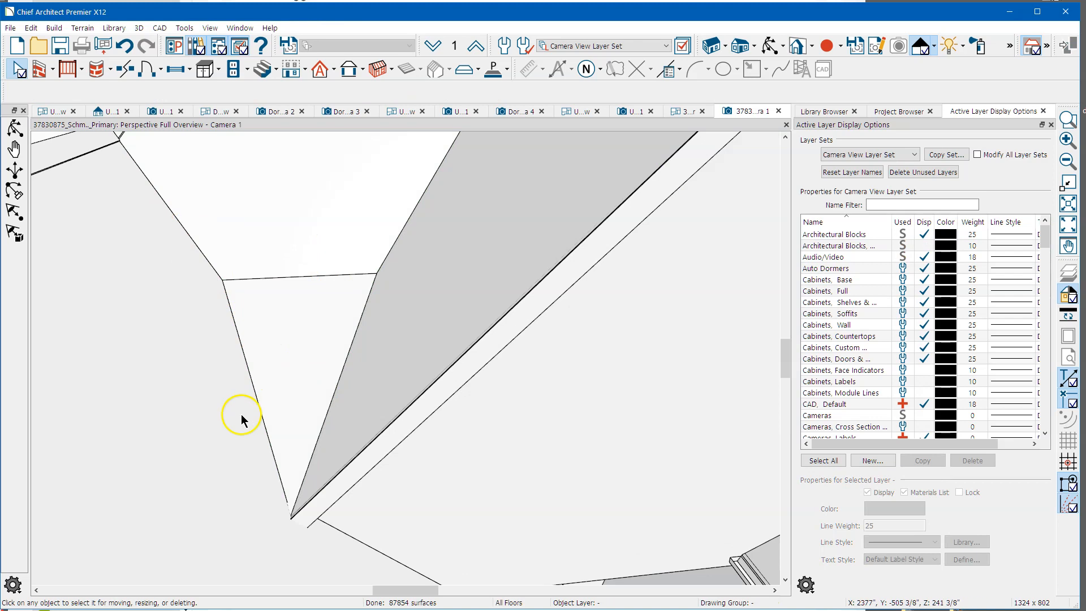
pyautogui.scroll(-2, 223, 461)
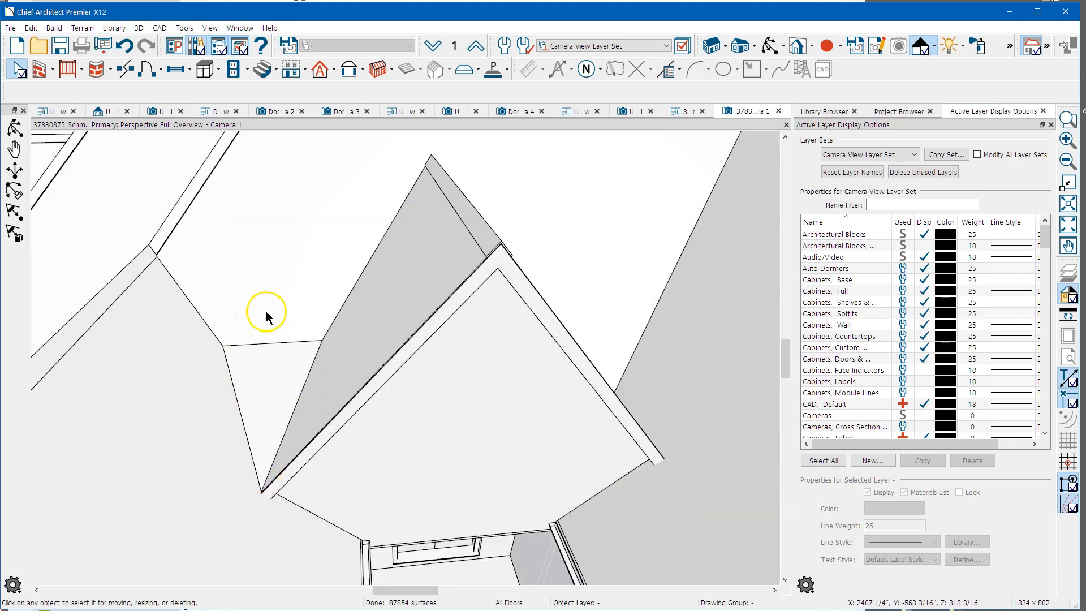
pyautogui.scroll(-1, 266, 312)
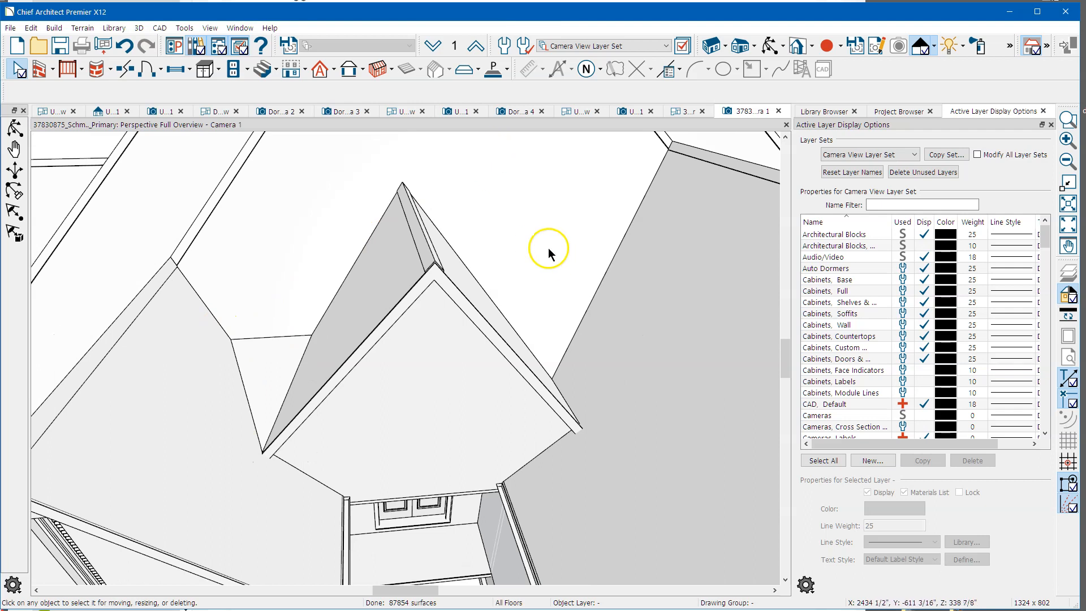
pyautogui.scroll(-4, 400, 284)
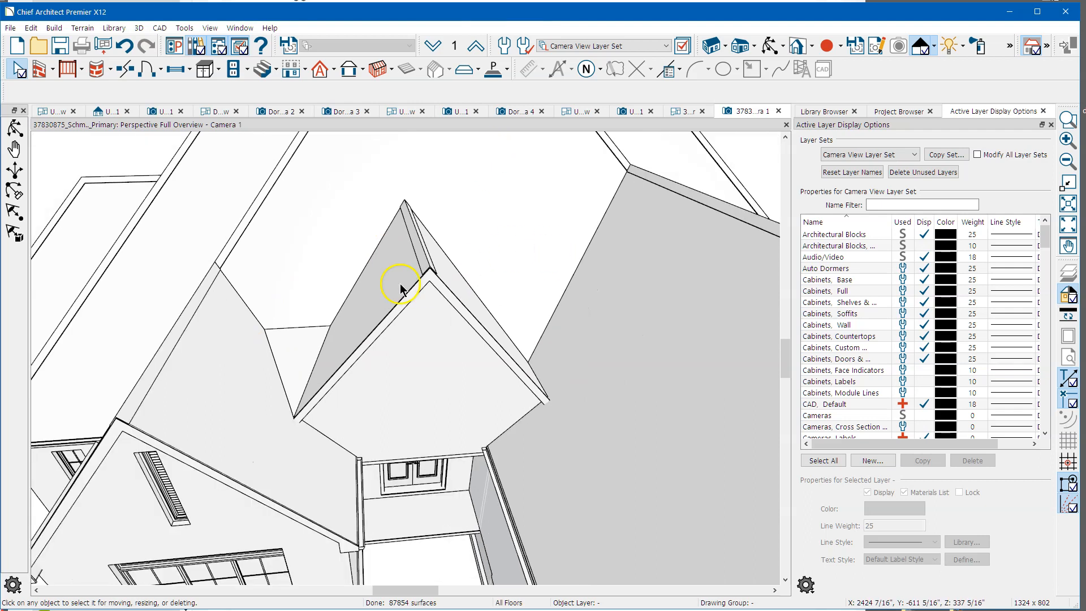